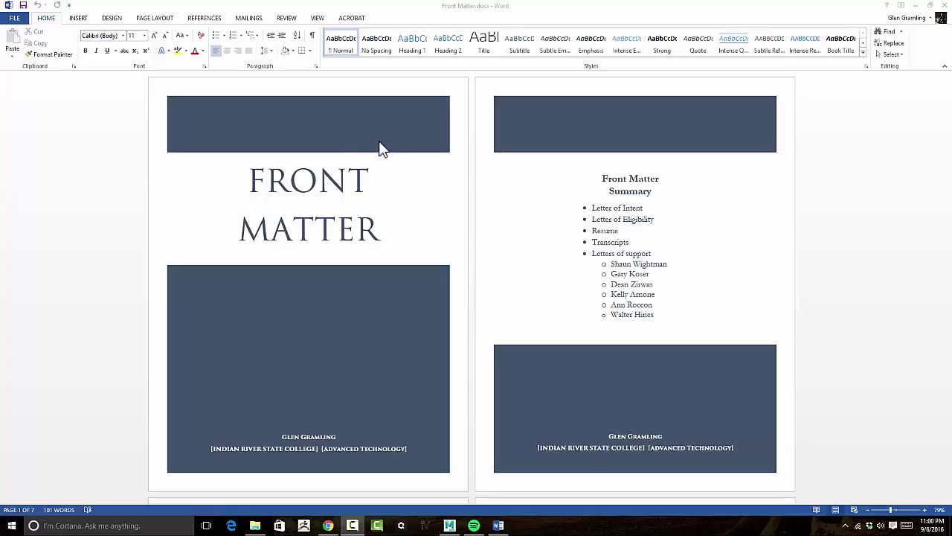
# Skim the Word document, then show the INSERT ribbon with its link and bookmark tools.
pyautogui.scroll(-10, 470, 177)
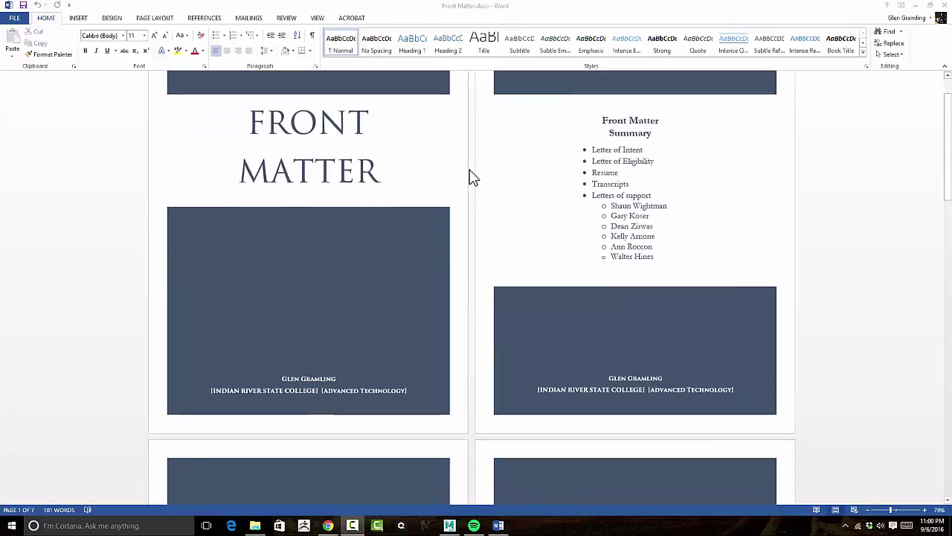
pyautogui.scroll(-10, 469, 176)
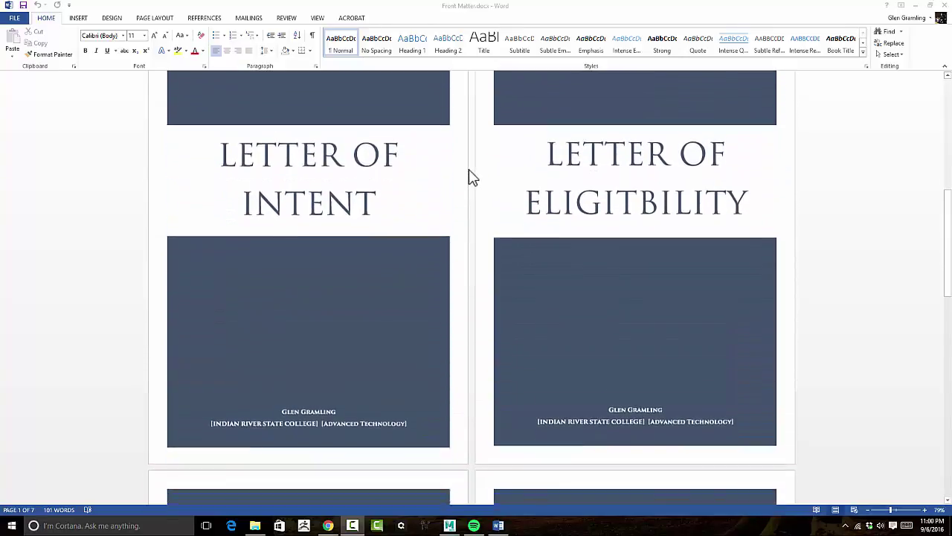
pyautogui.scroll(-8, 466, 179)
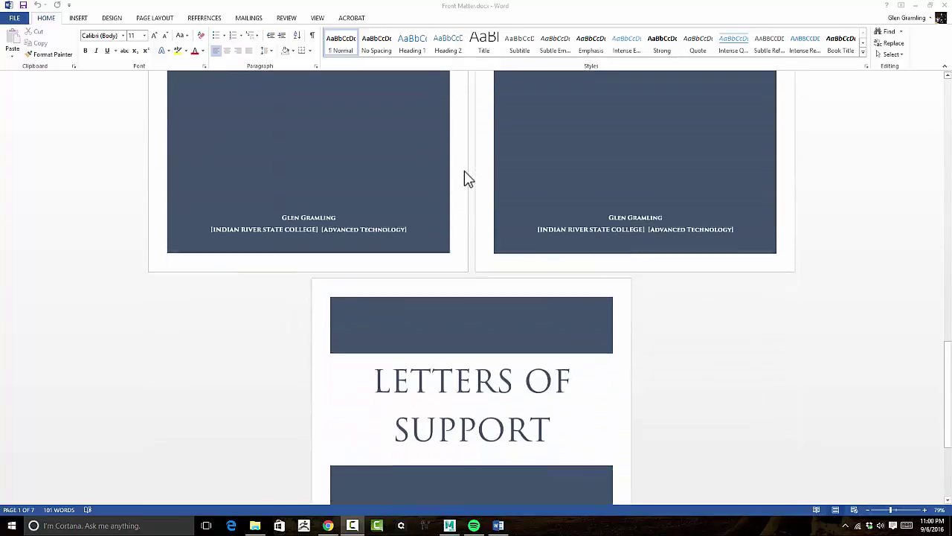
pyautogui.scroll(6, 462, 179)
pyautogui.scroll(12, 463, 179)
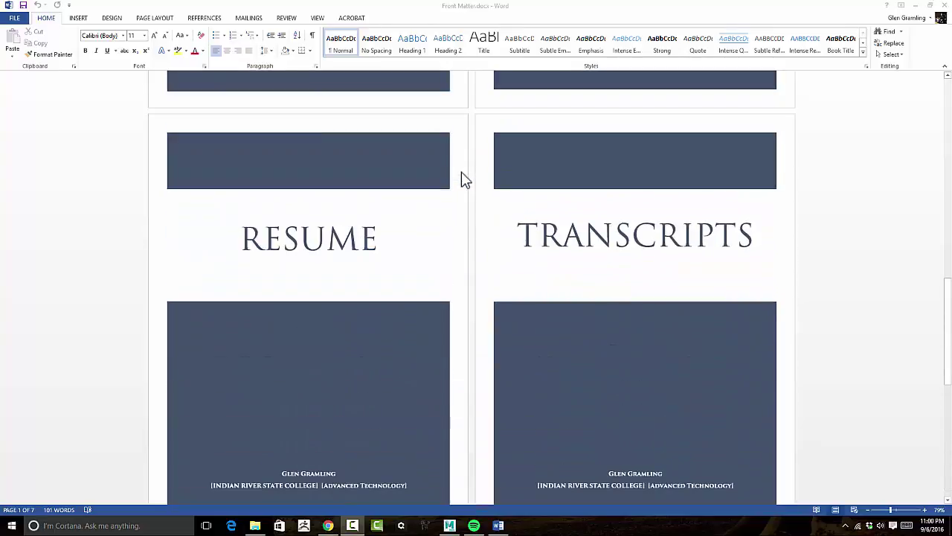
pyautogui.scroll(3, 426, 218)
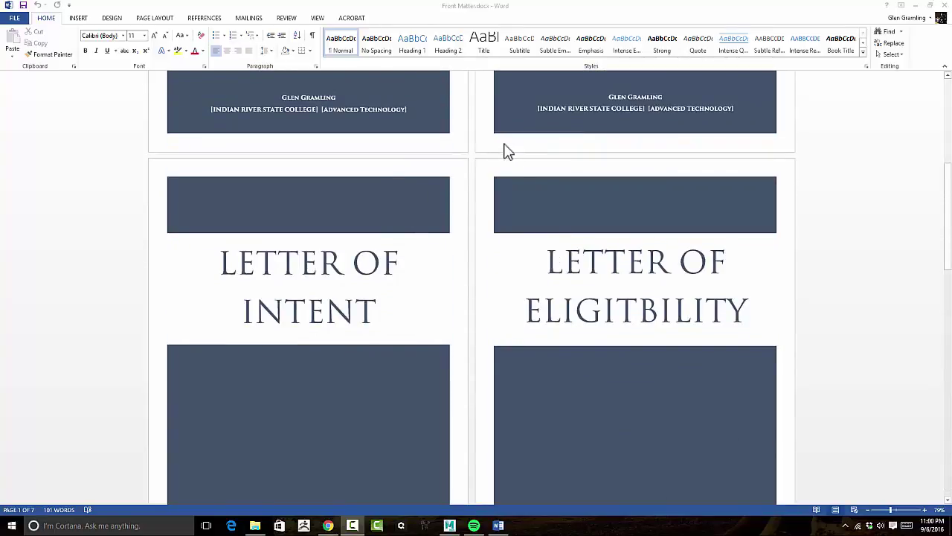
pyautogui.scroll(10, 435, 210)
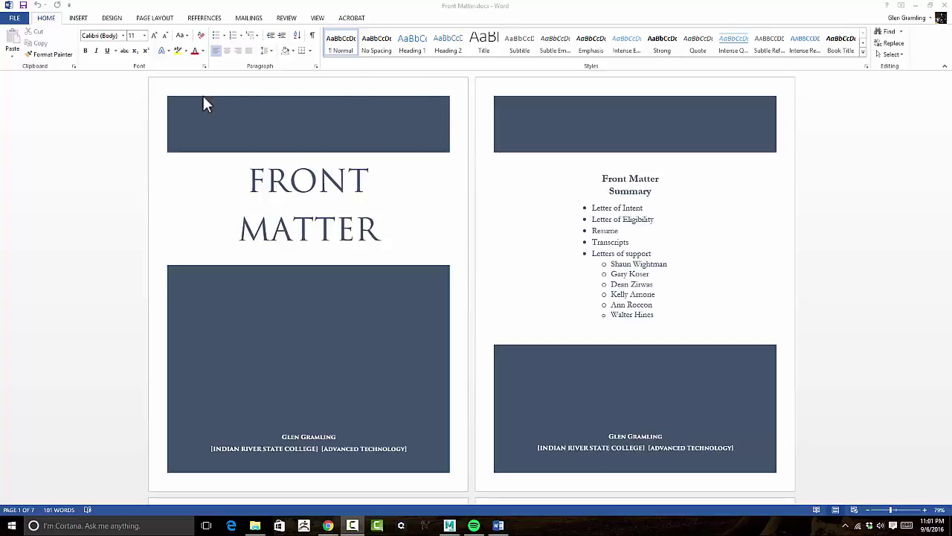
pyautogui.click(78, 18)
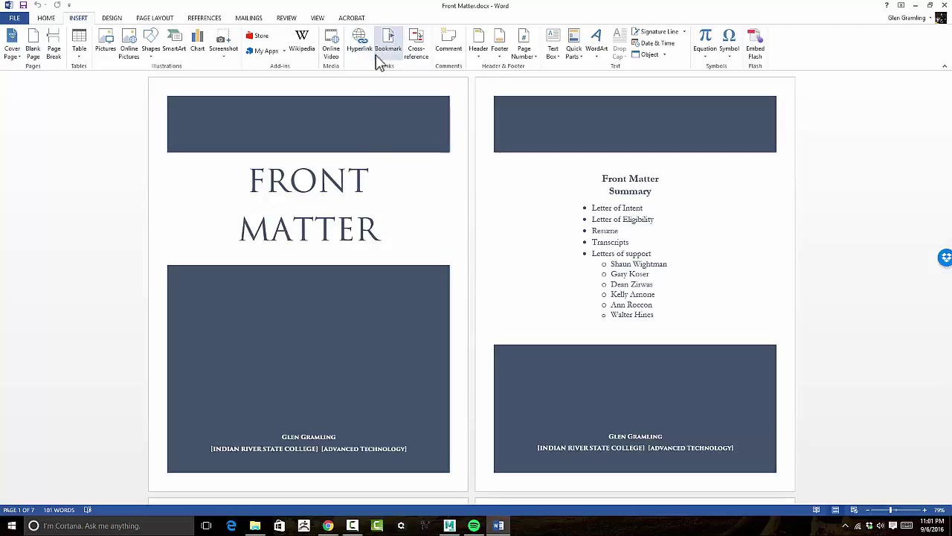
# Review the section title pages down to Letters of Support and return to the top.
pyautogui.scroll(-5, 487, 206)
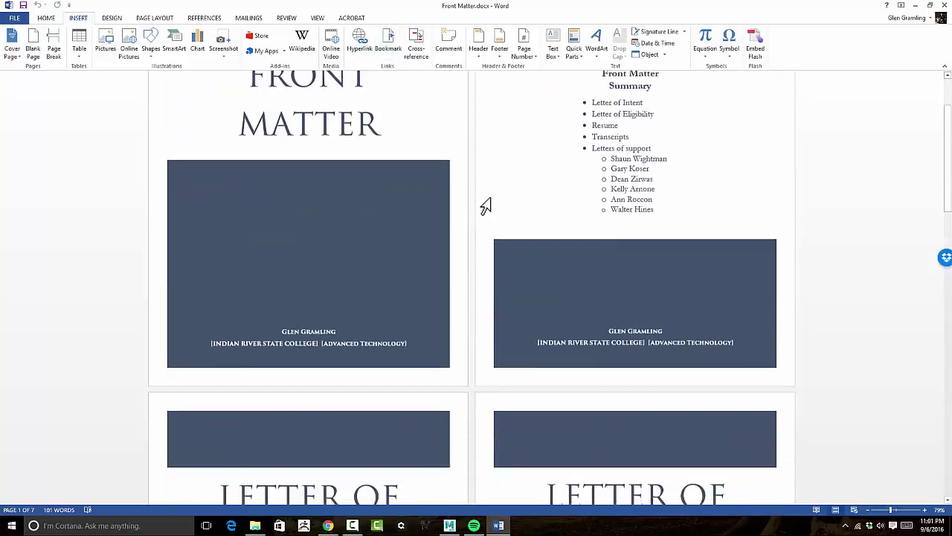
pyautogui.scroll(5, 482, 206)
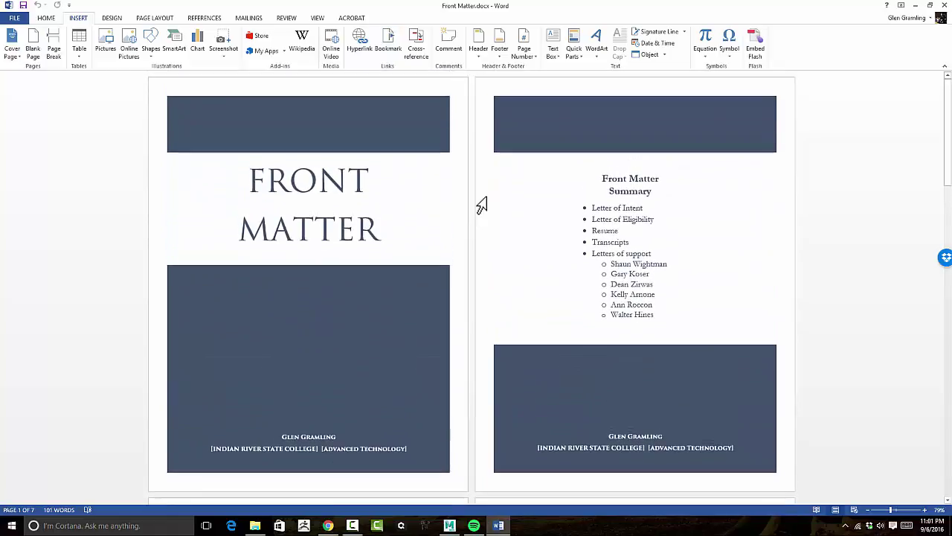
pyautogui.scroll(-8, 481, 207)
pyautogui.scroll(-3, 481, 206)
pyautogui.scroll(4, 478, 206)
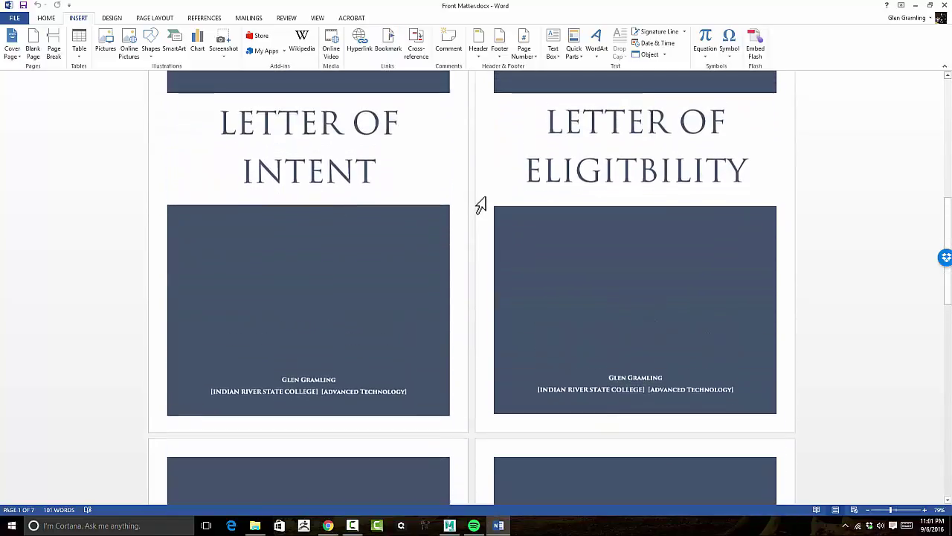
pyautogui.scroll(-2, 418, 246)
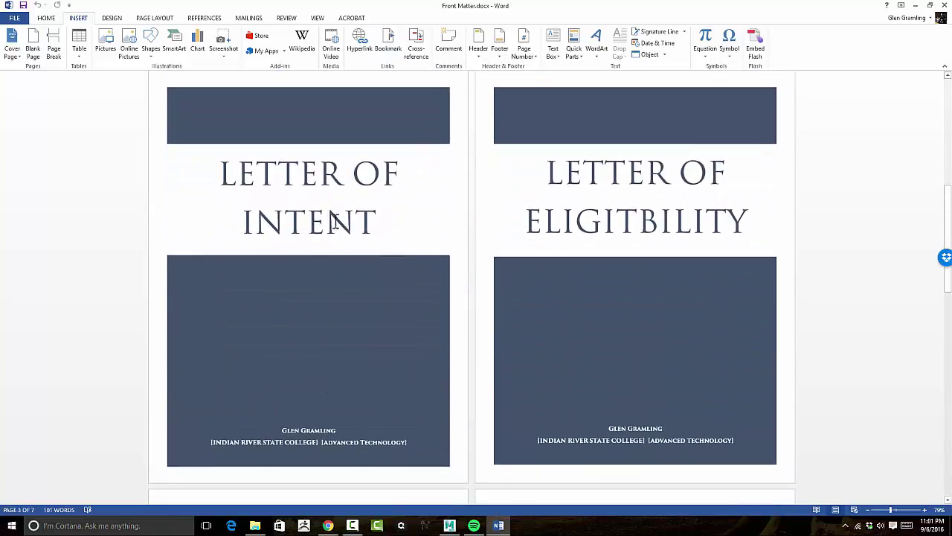
pyautogui.scroll(-1, 346, 251)
pyautogui.scroll(2, 347, 218)
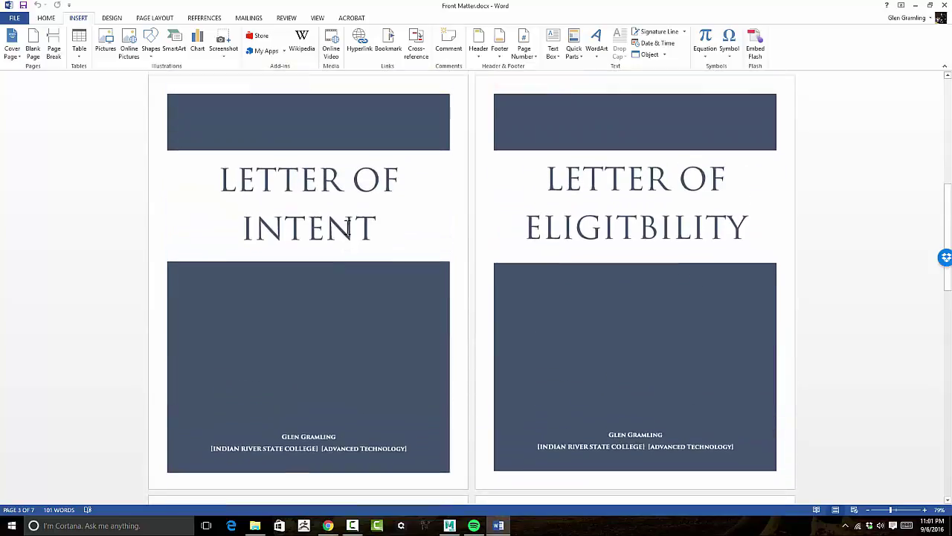
pyautogui.scroll(-6, 348, 230)
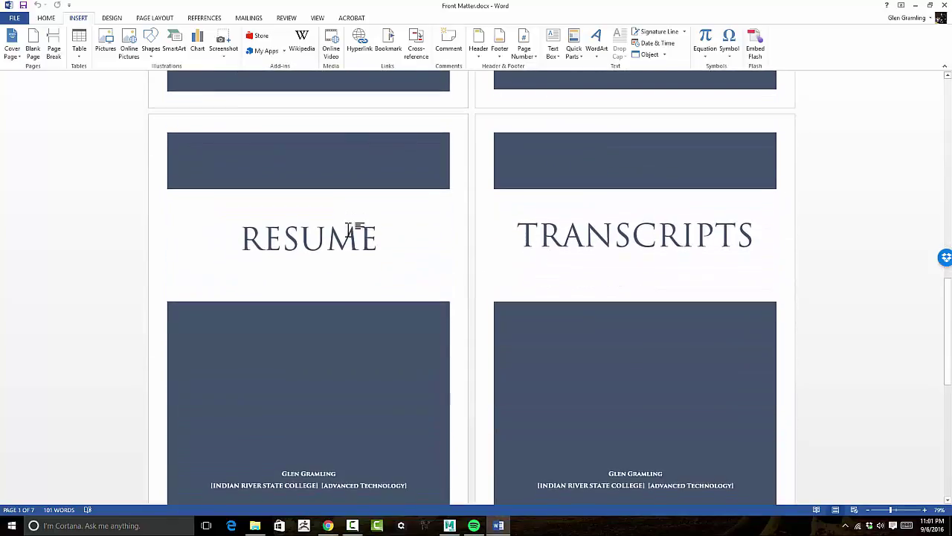
pyautogui.scroll(-2, 543, 235)
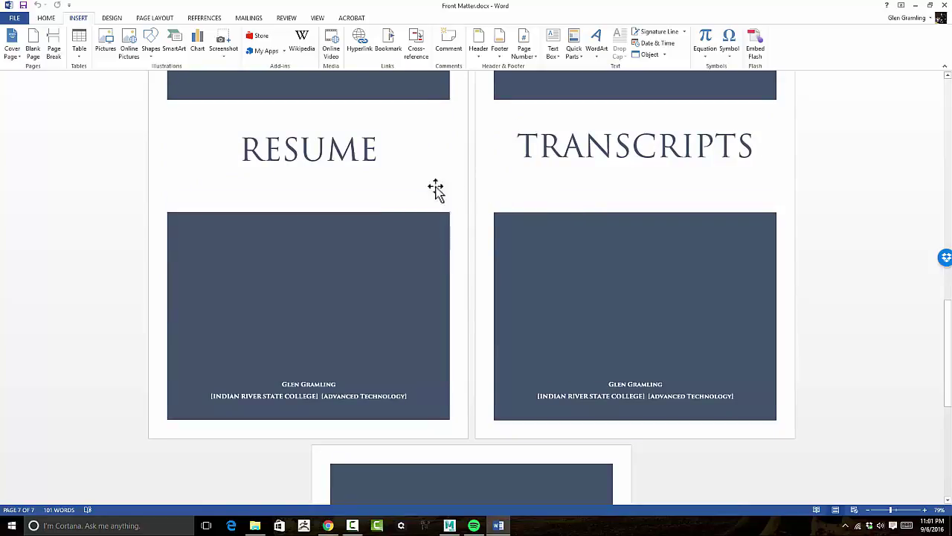
pyautogui.scroll(-5, 446, 182)
pyautogui.scroll(-1, 469, 179)
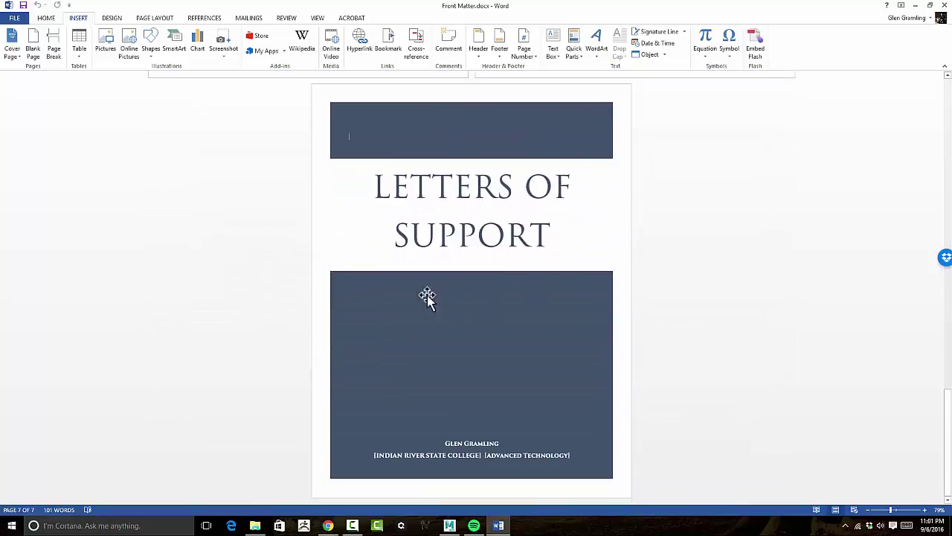
pyautogui.scroll(8, 376, 206)
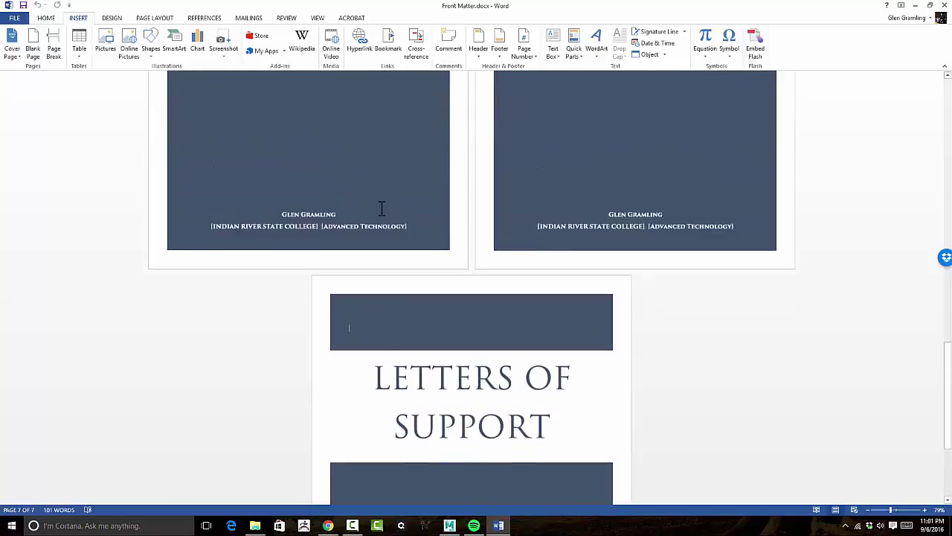
pyautogui.scroll(10, 379, 206)
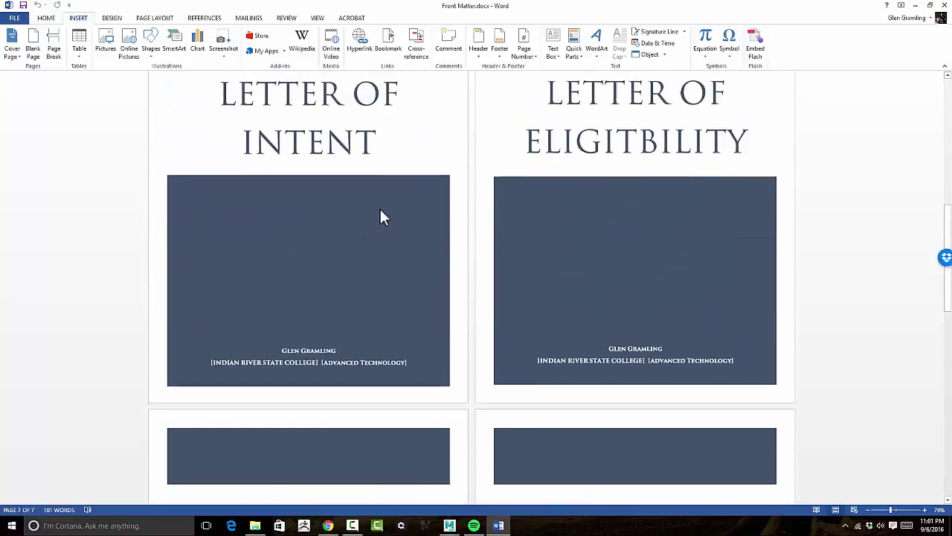
pyautogui.scroll(4, 381, 210)
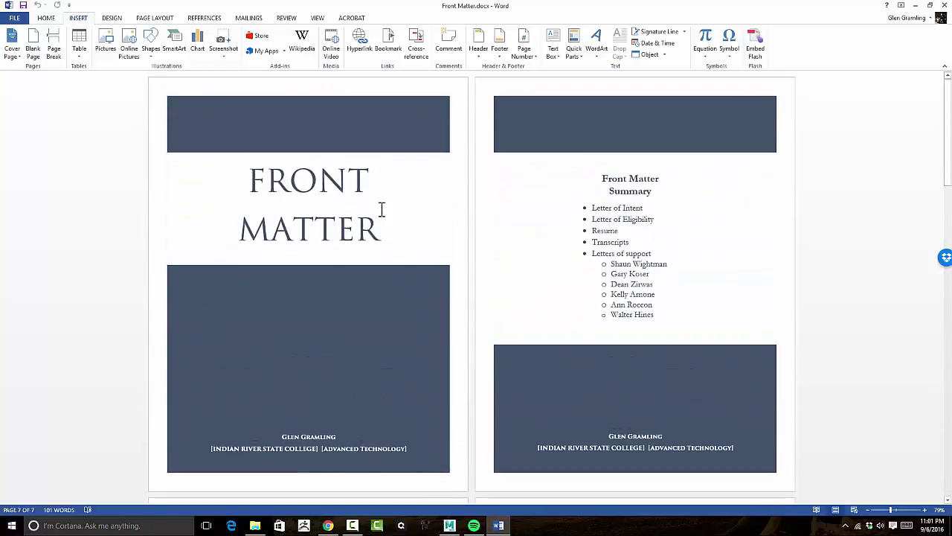
# Try Save As into the Promotion 2016 folder with a different file type, then cancel.
pyautogui.click(14, 17)
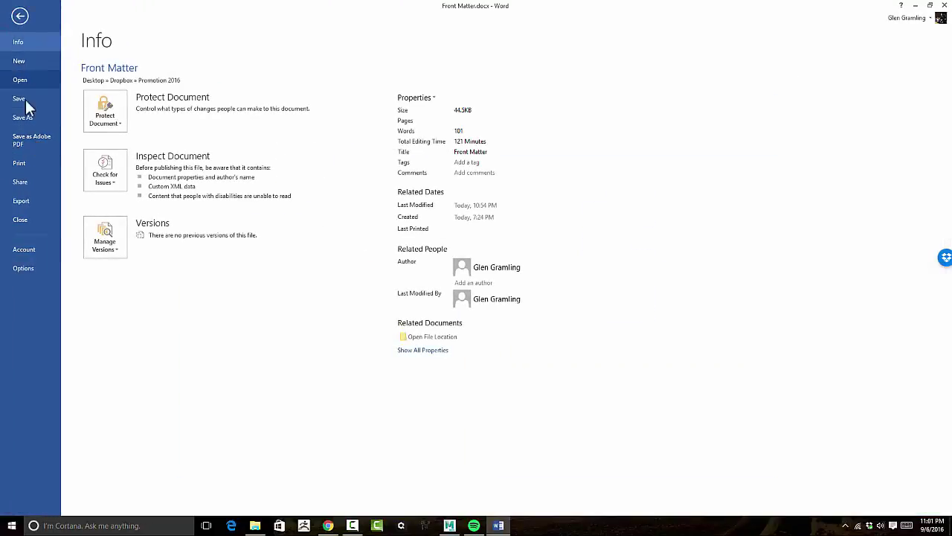
pyautogui.click(25, 119)
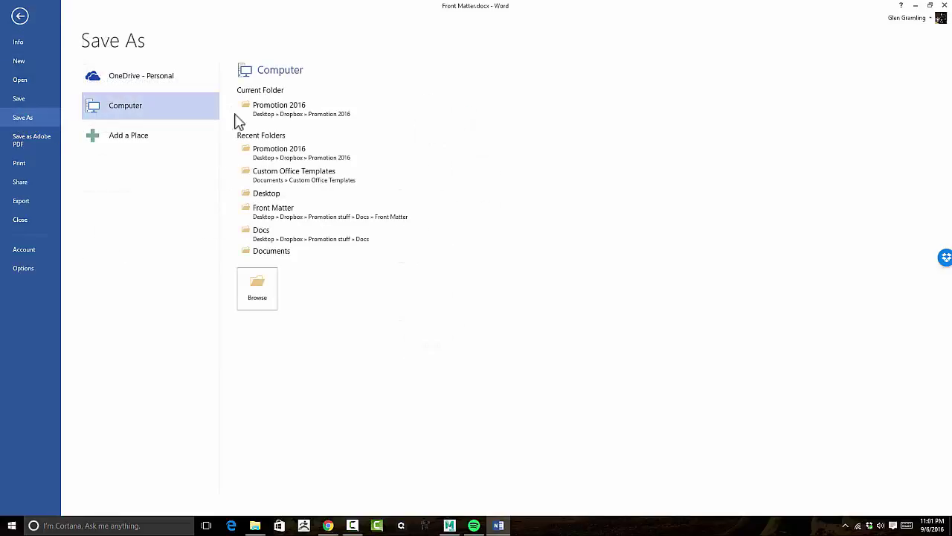
pyautogui.click(281, 106)
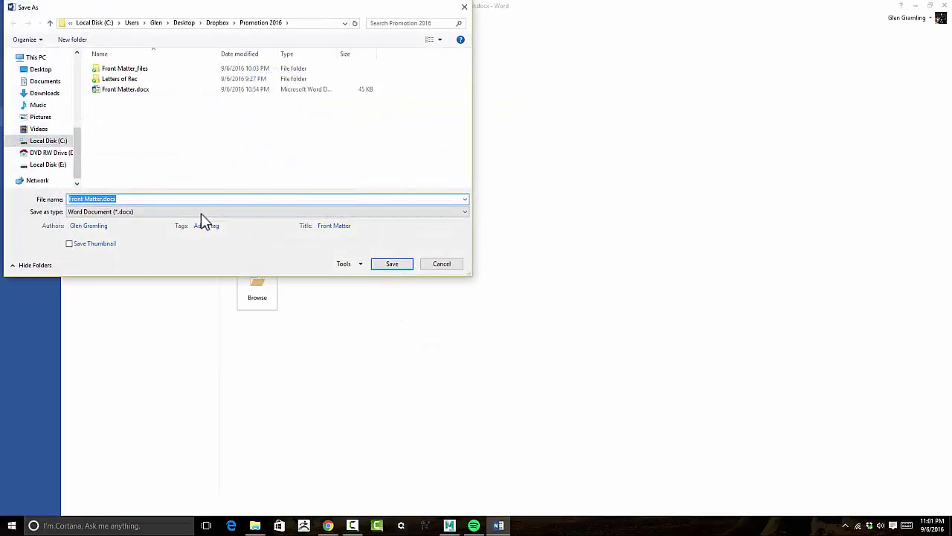
pyautogui.click(201, 212)
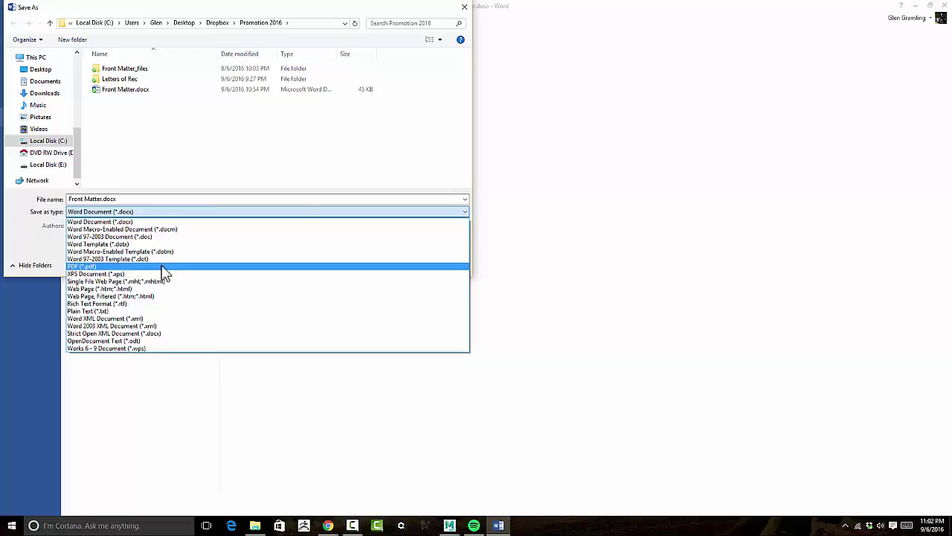
pyautogui.click(464, 11)
pyautogui.click(462, 12)
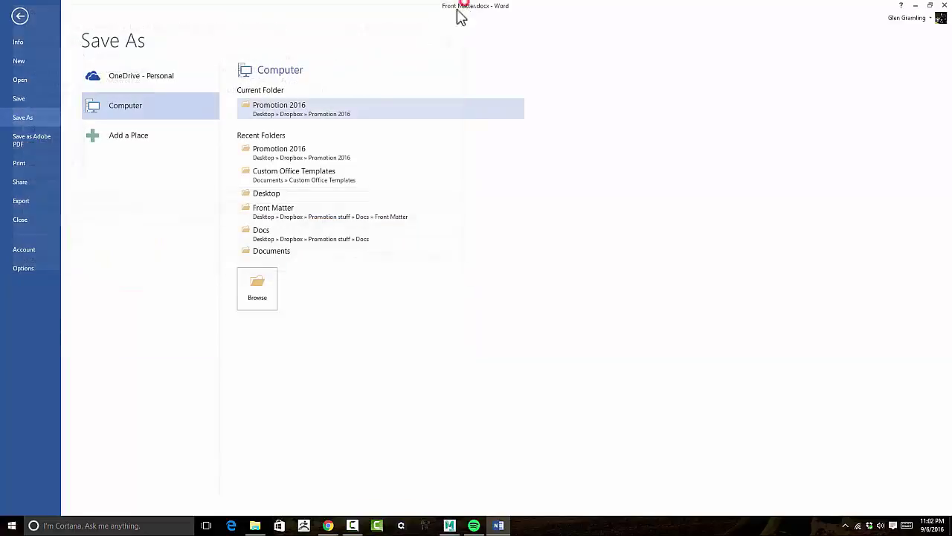
# Under Export, choose Create Adobe PDF and open, then cancel, the Save as Adobe PDF dialog.
pyautogui.click(21, 201)
pyautogui.click(251, 109)
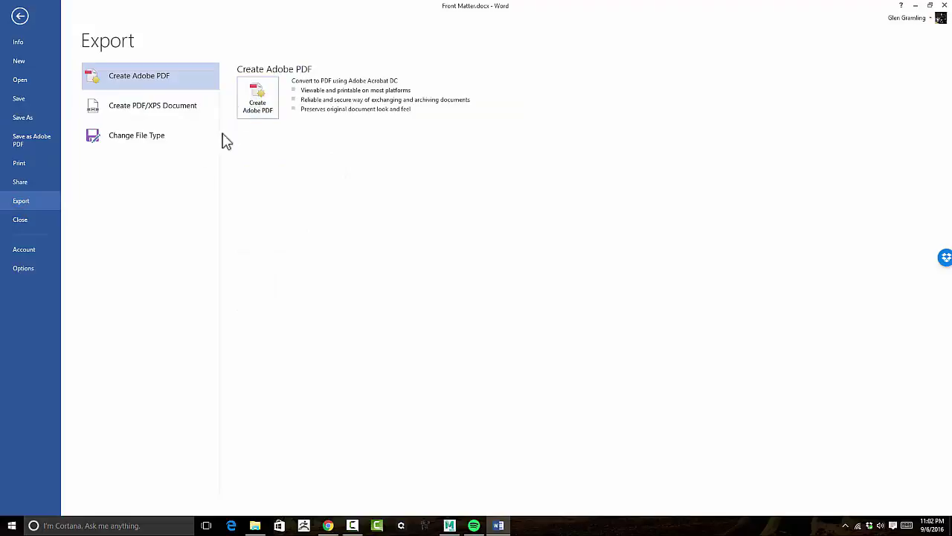
pyautogui.click(37, 140)
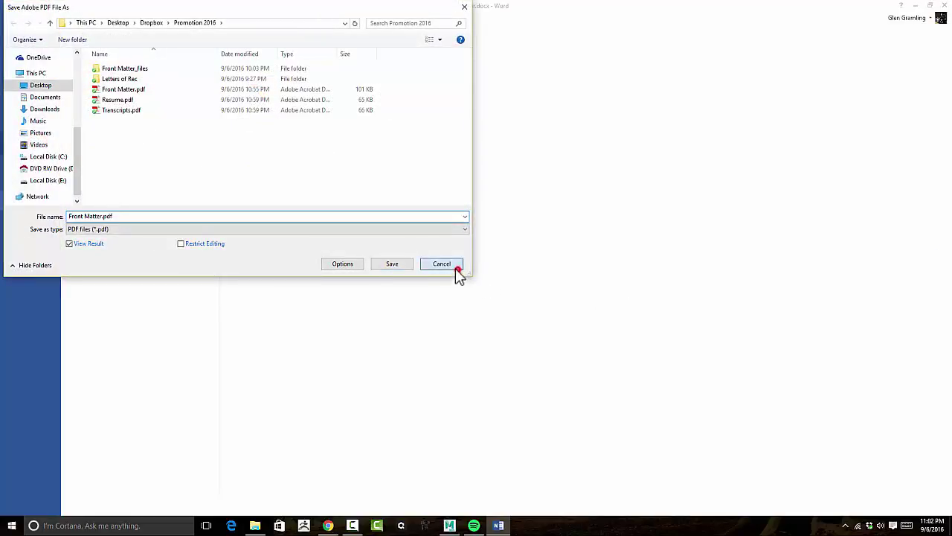
pyautogui.click(454, 266)
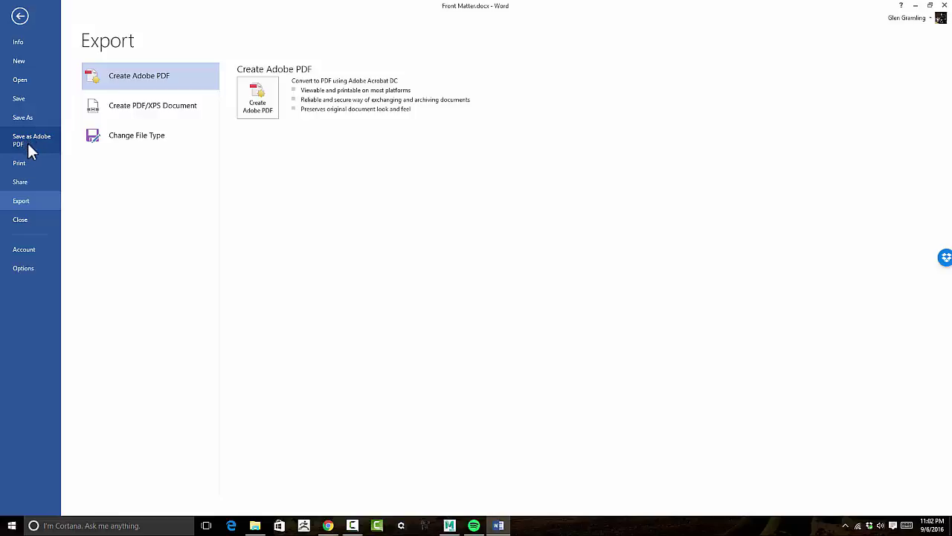
# In the PDFMaker options for the Adobe PDF save, turn off automatic bookmark creation.
pyautogui.click(20, 145)
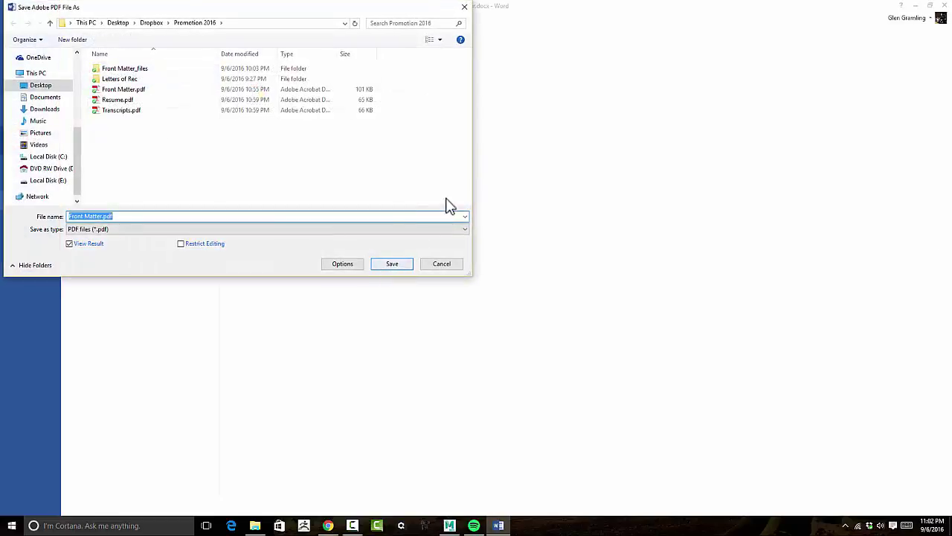
pyautogui.moveTo(297, 10); pyautogui.dragTo(430, 21)
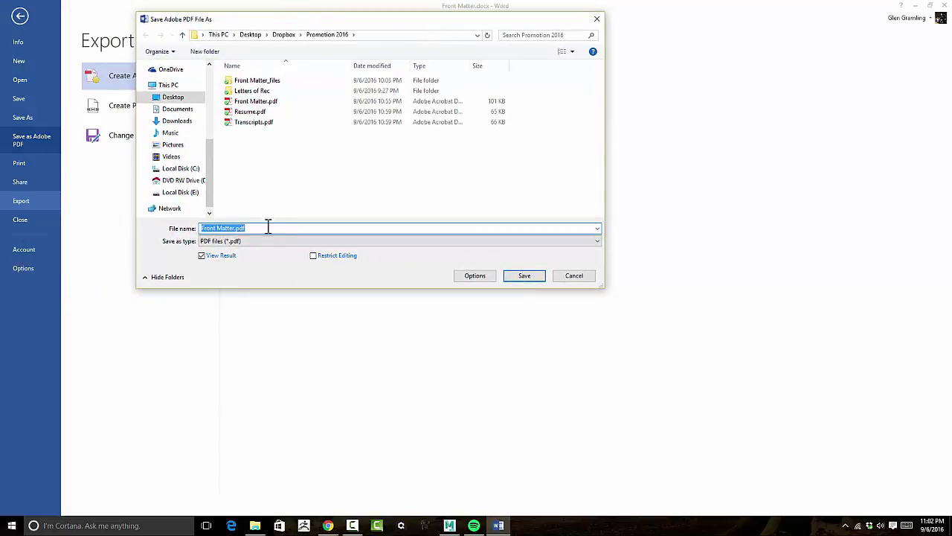
pyautogui.click(470, 278)
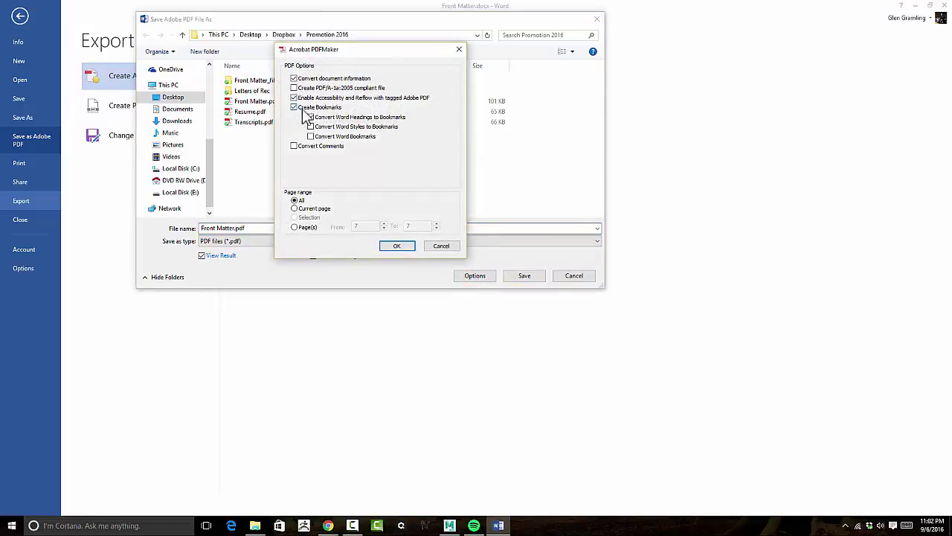
pyautogui.click(309, 117)
pyautogui.click(349, 116)
pyautogui.click(293, 107)
pyautogui.click(394, 246)
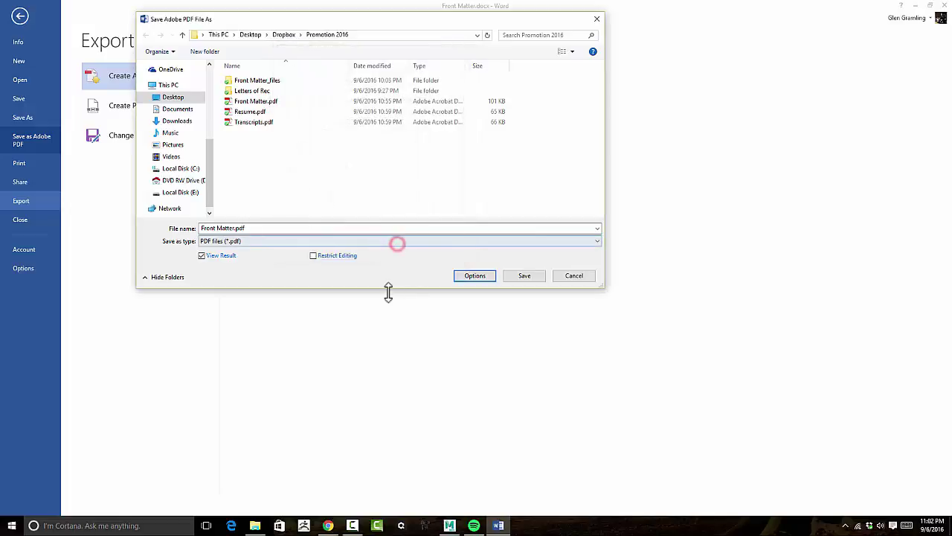
# Save as Front Matter.pdf, replacing the existing file, and return to Word.
pyautogui.click(530, 276)
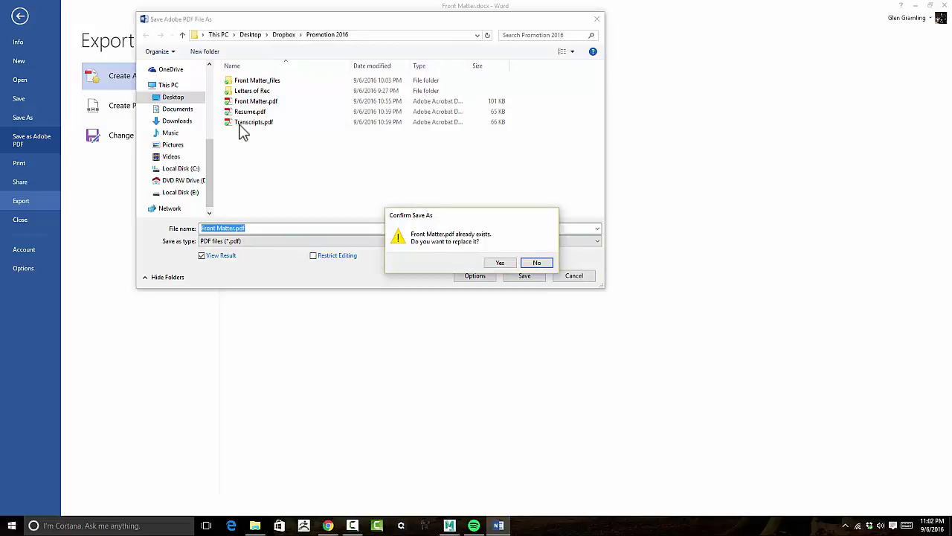
pyautogui.click(500, 263)
pyautogui.click(499, 262)
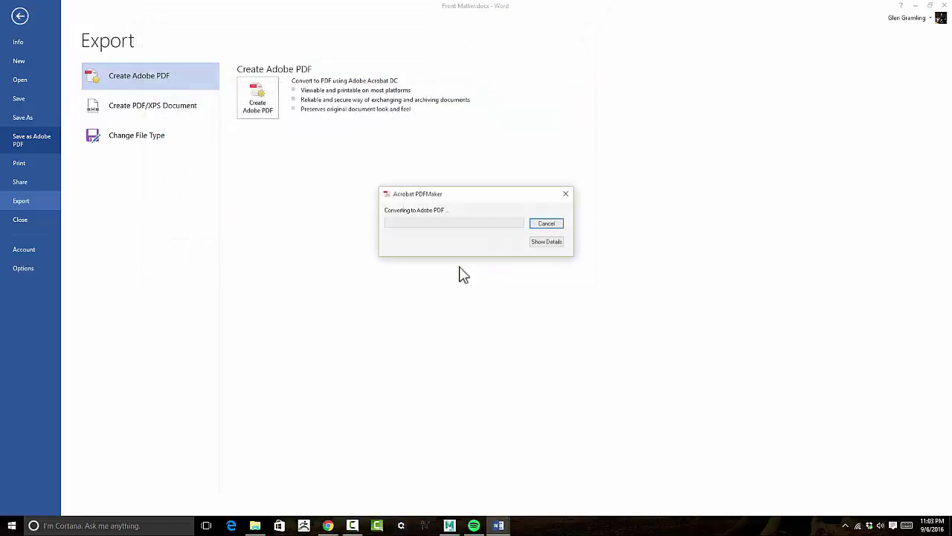
pyautogui.hotkey('alt', 'Tab')
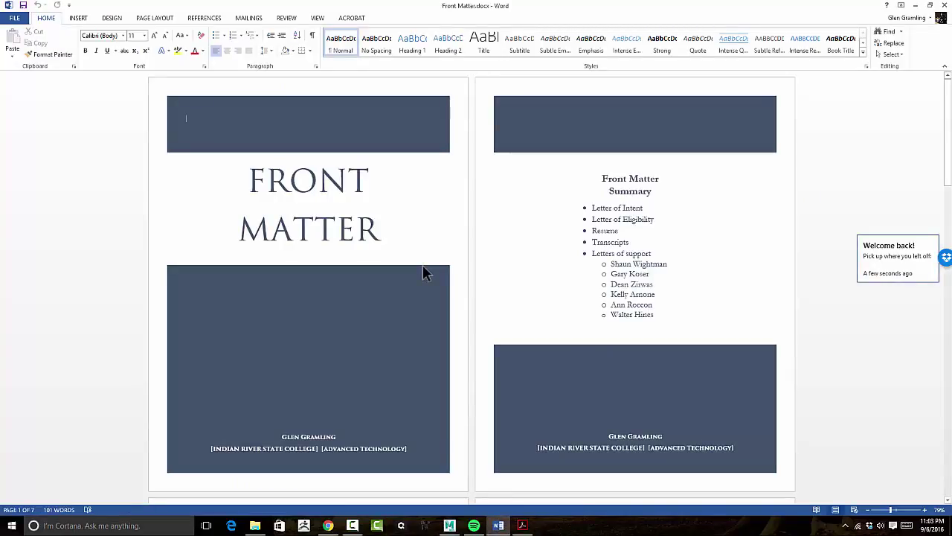
# Switch to Acrobat and page through all seven pages of Front Matter.pdf, ending on page 1.
pyautogui.click(523, 525)
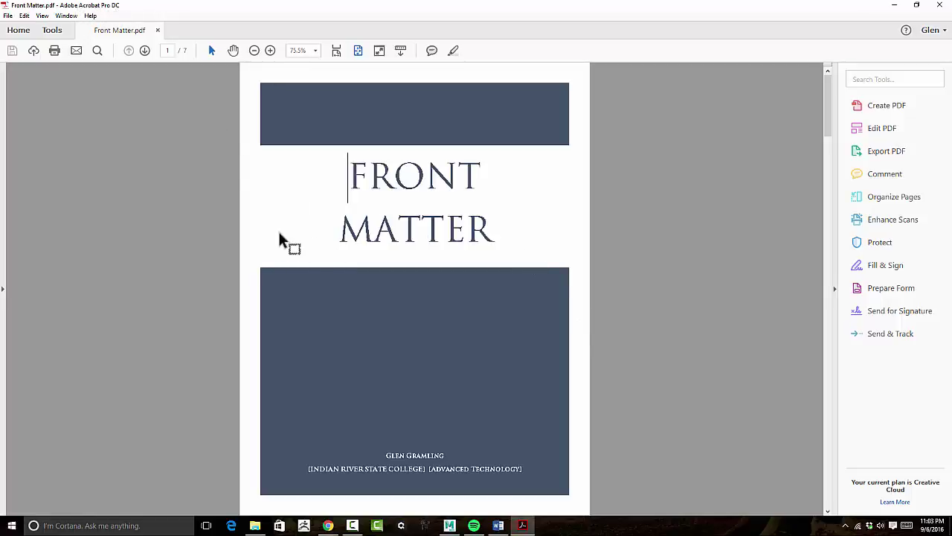
pyautogui.scroll(-6, 444, 198)
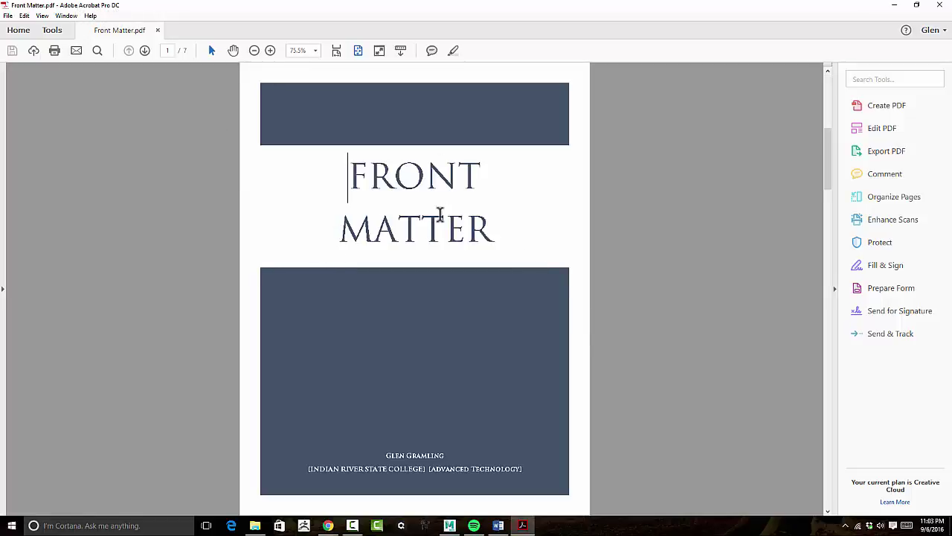
pyautogui.scroll(6, 439, 215)
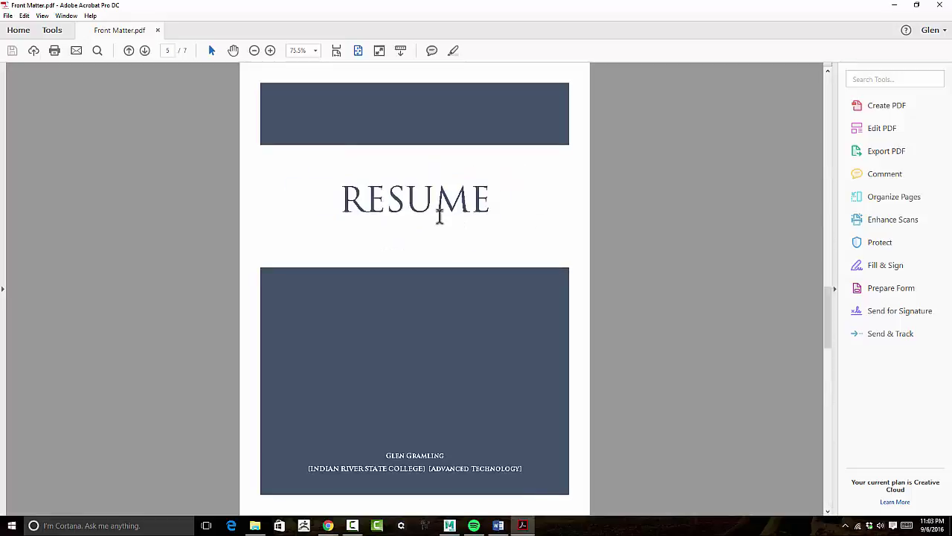
pyautogui.scroll(-2, 440, 216)
pyautogui.scroll(-4, 442, 220)
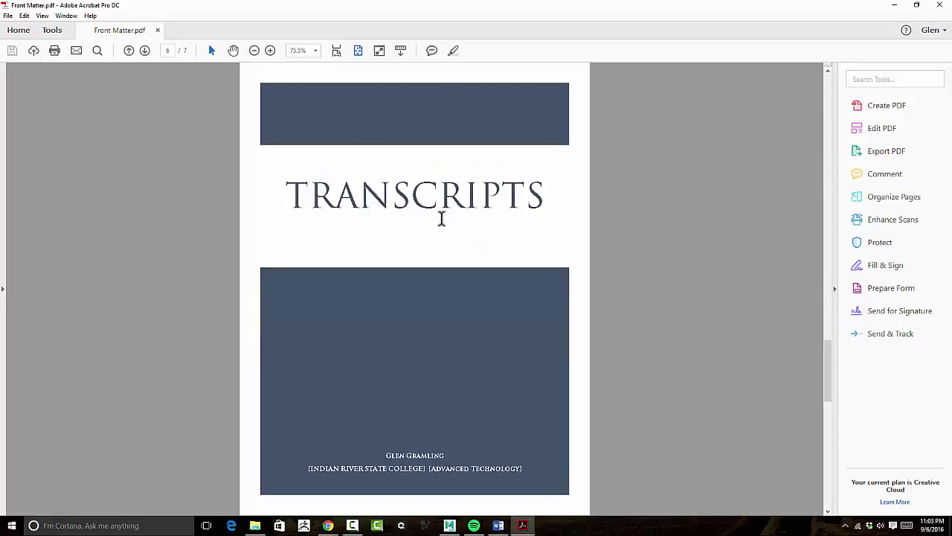
pyautogui.scroll(6, 441, 220)
pyautogui.scroll(-2, 441, 220)
pyautogui.scroll(-4, 440, 220)
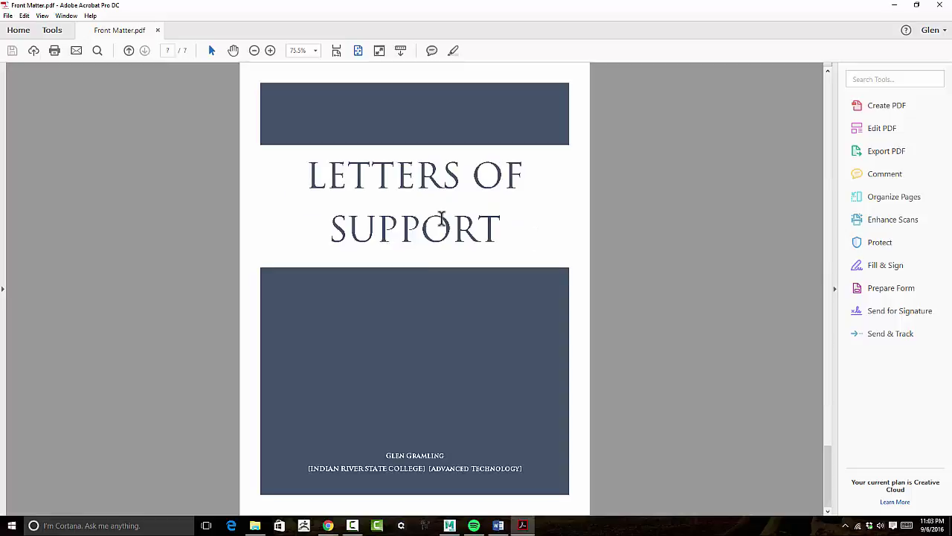
pyautogui.scroll(6, 441, 222)
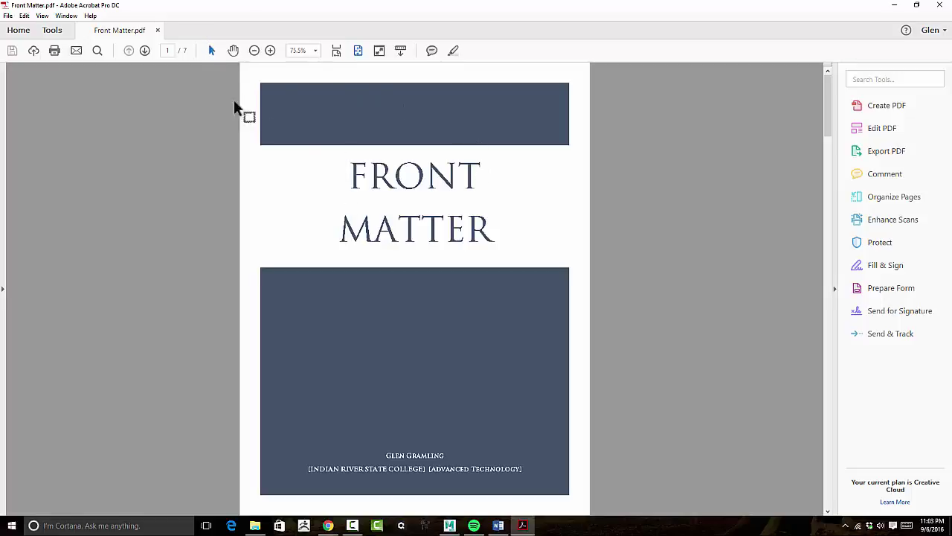
# Choose Create PDF from Multiple Files and continue with Combine Files.
pyautogui.click(872, 111)
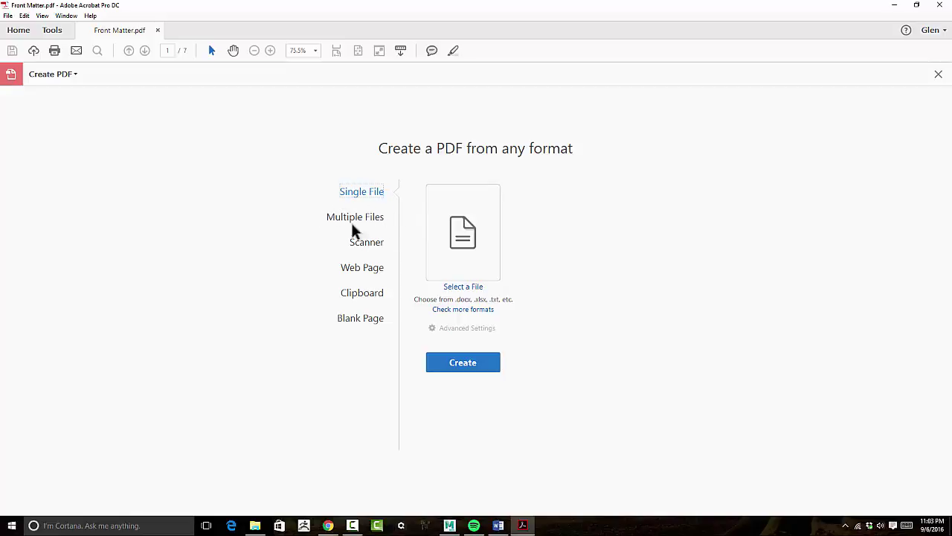
pyautogui.click(356, 219)
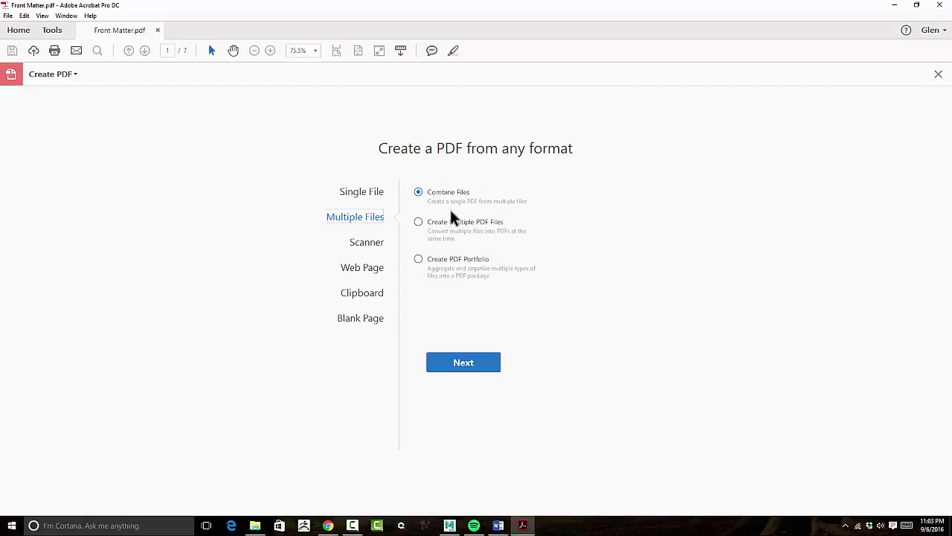
pyautogui.click(462, 366)
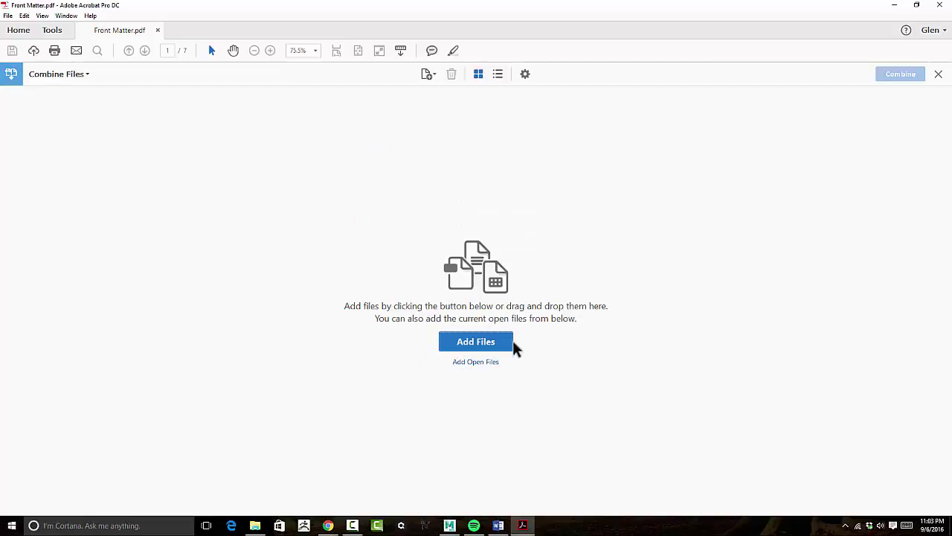
# Add Front Matter.pdf, Resume.pdf and Transcripts.pdf from the Promotion 2016 folder to the combine list.
pyautogui.click(474, 348)
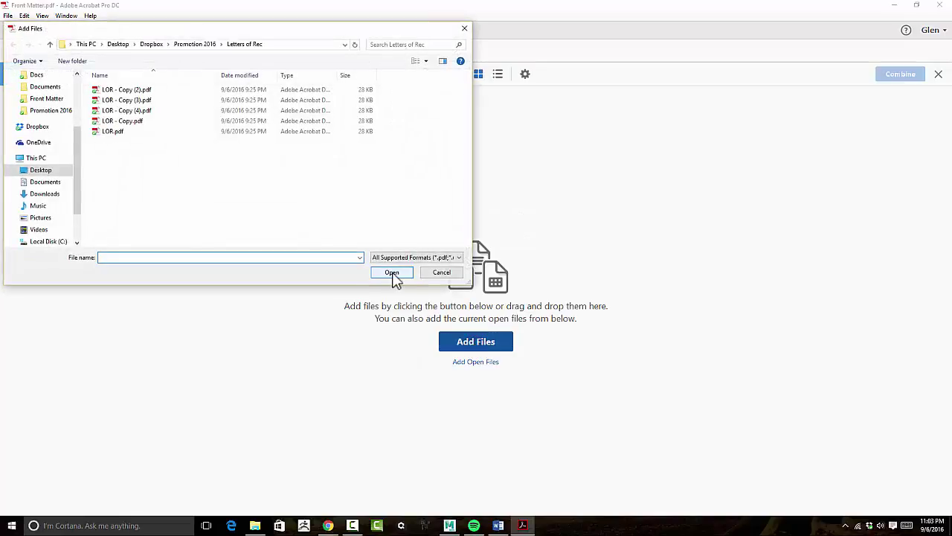
pyautogui.moveTo(251, 33); pyautogui.dragTo(429, 50)
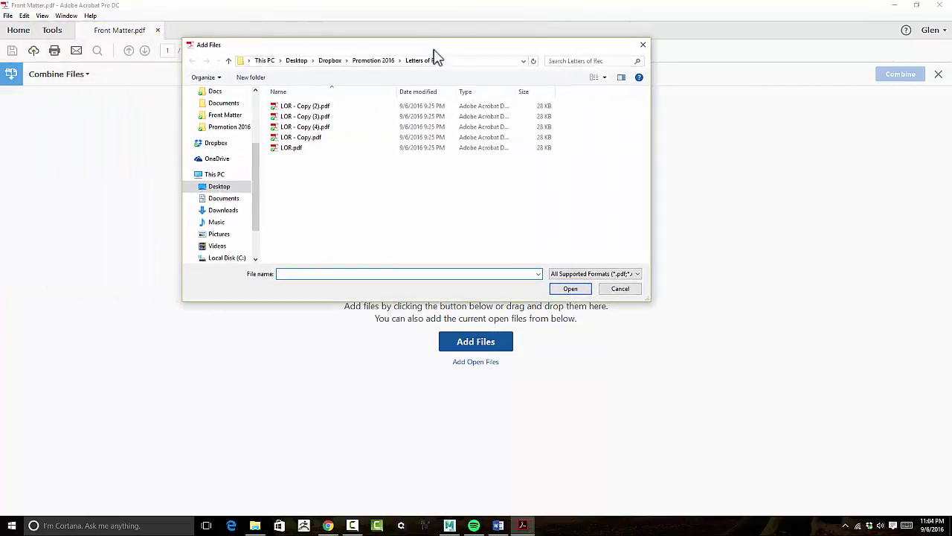
pyautogui.click(374, 62)
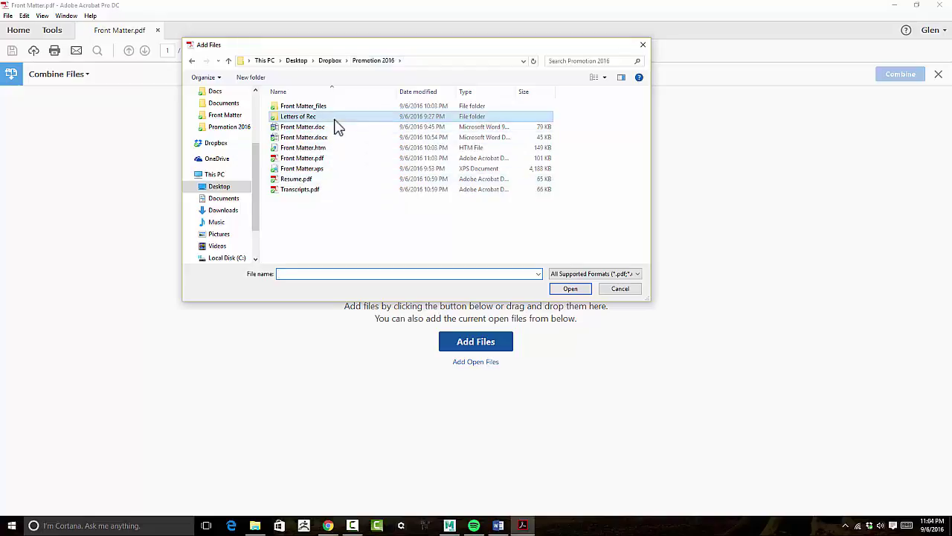
pyautogui.click(302, 159)
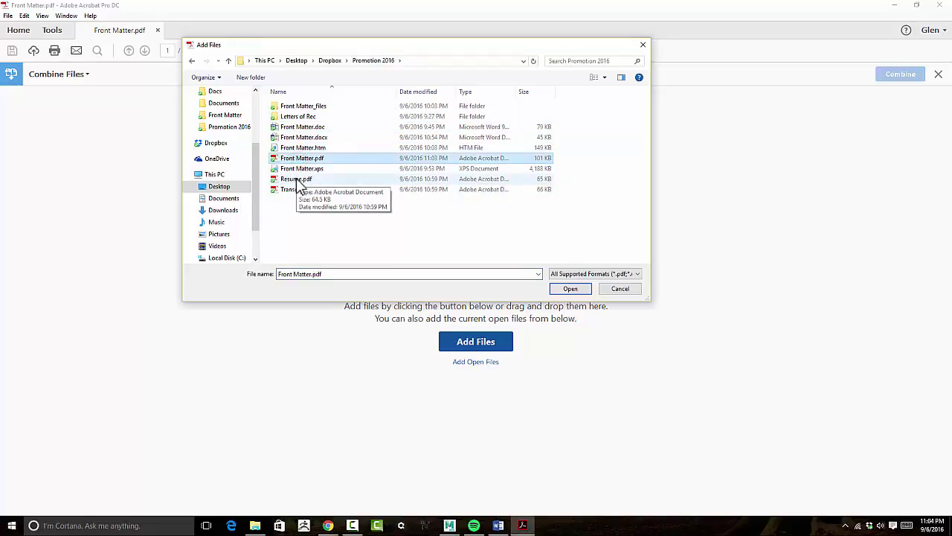
pyautogui.keyDown('ctrl'); pyautogui.click(306, 179); pyautogui.keyUp('ctrl')
pyautogui.keyDown('ctrl'); pyautogui.click(296, 190); pyautogui.keyUp('ctrl')
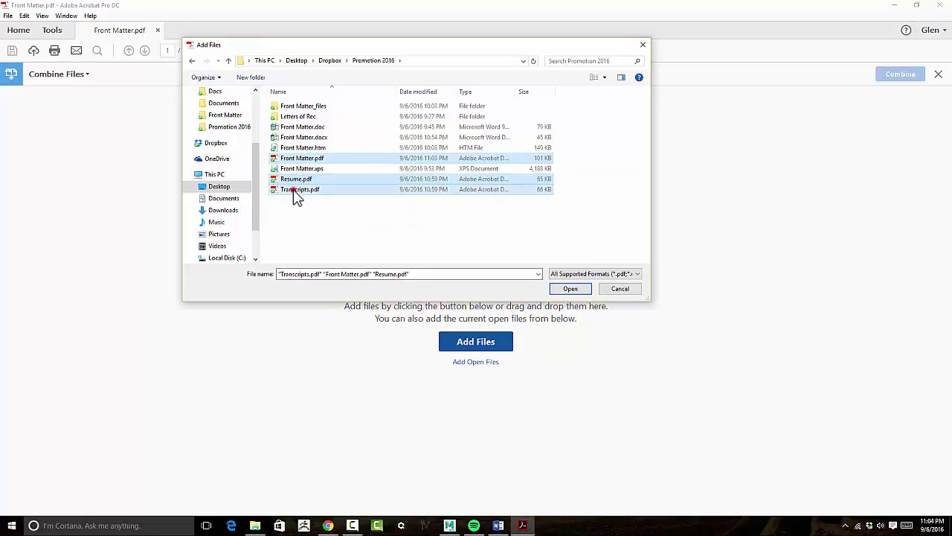
pyautogui.click(559, 290)
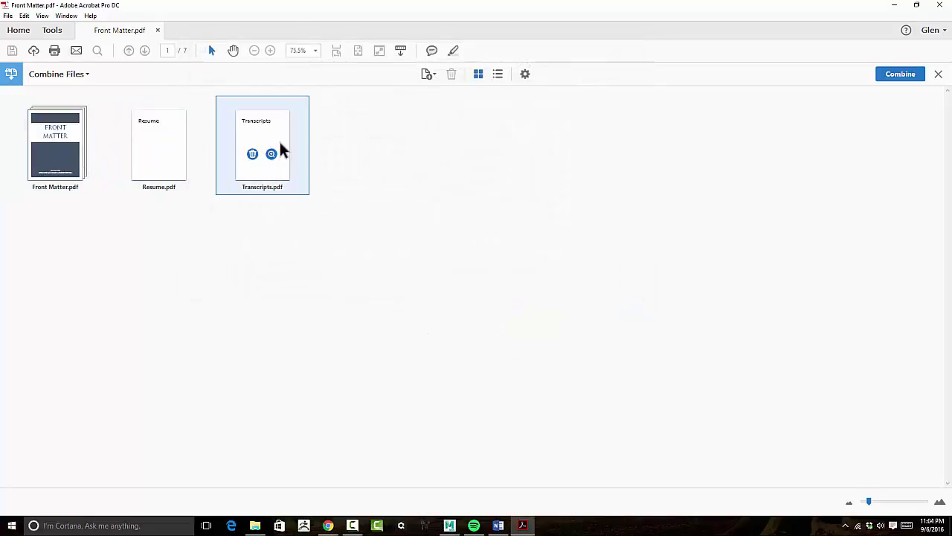
# Add LOR.pdf and its four copies from the Letters of Rec folder to the combine list.
pyautogui.click(429, 75)
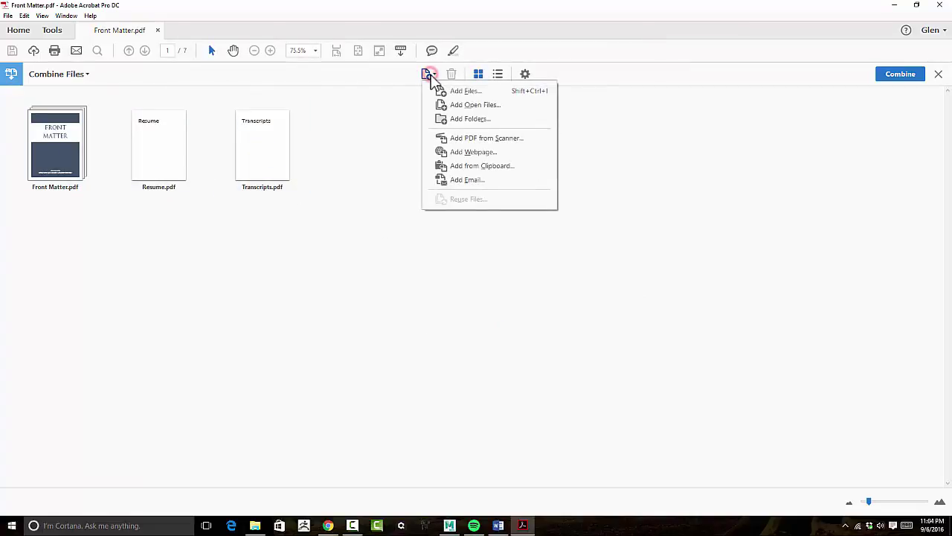
pyautogui.click(464, 92)
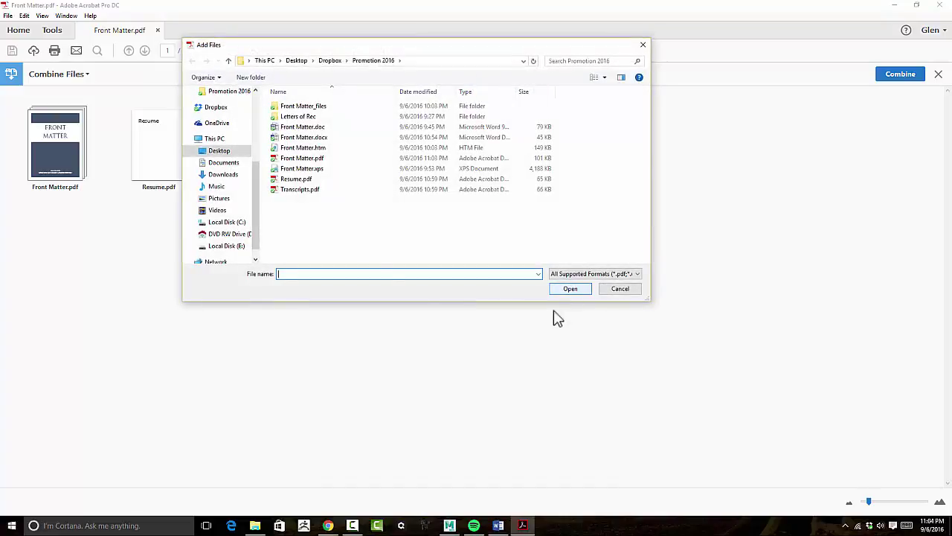
pyautogui.click(298, 118)
pyautogui.doubleClick(300, 117)
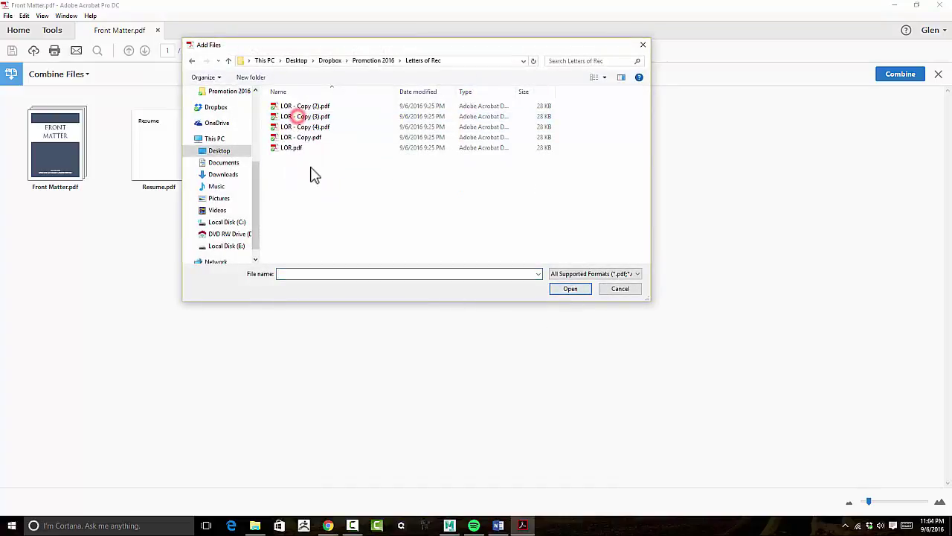
pyautogui.click(319, 106)
pyautogui.keyDown('shift'); pyautogui.click(300, 149); pyautogui.keyUp('shift')
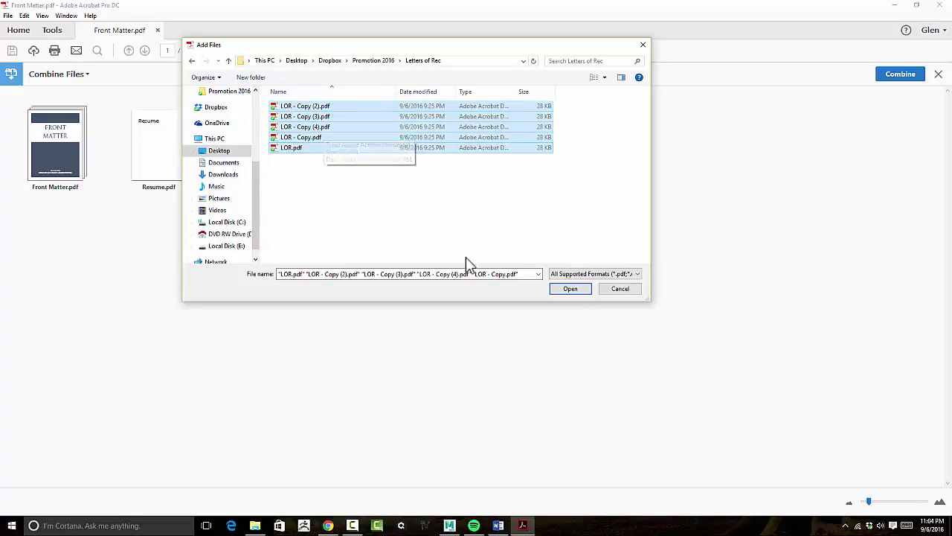
pyautogui.moveTo(425, 42); pyautogui.dragTo(601, 57)
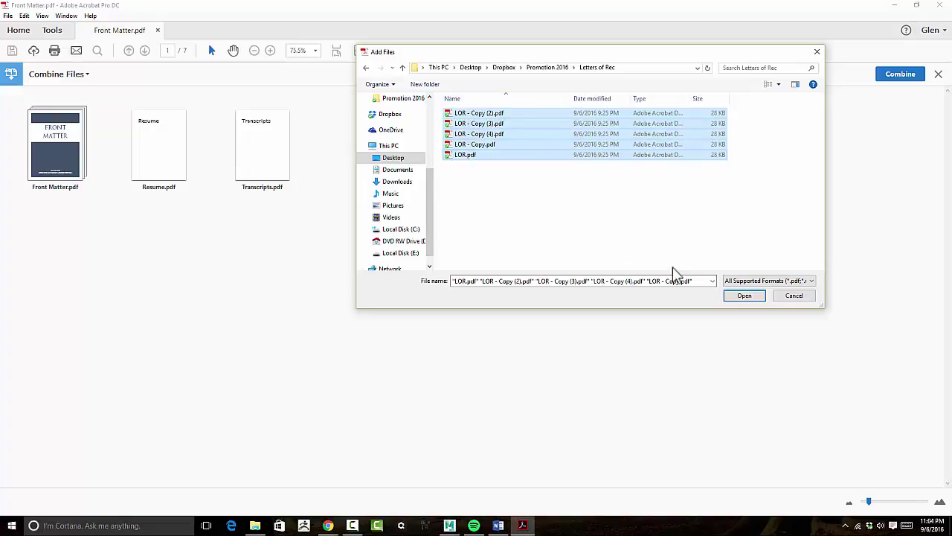
pyautogui.click(742, 298)
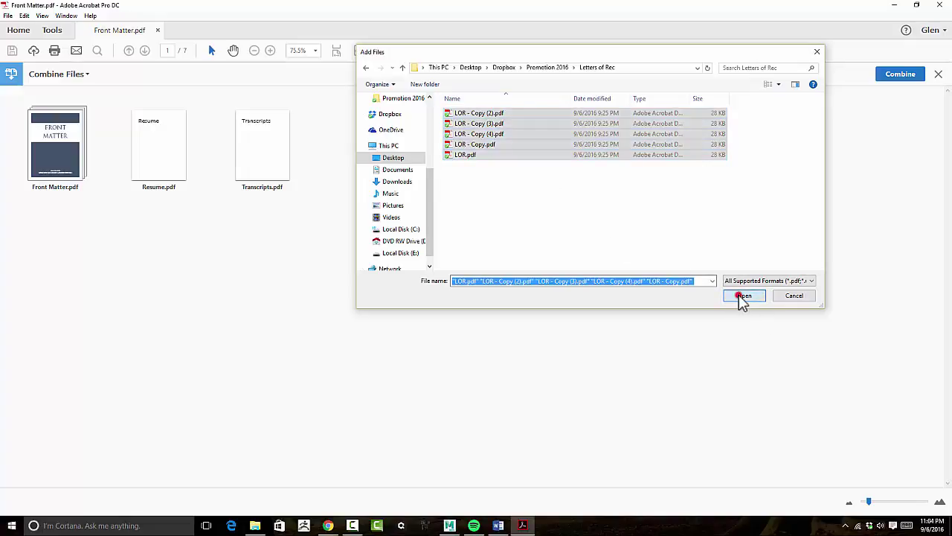
pyautogui.click(472, 232)
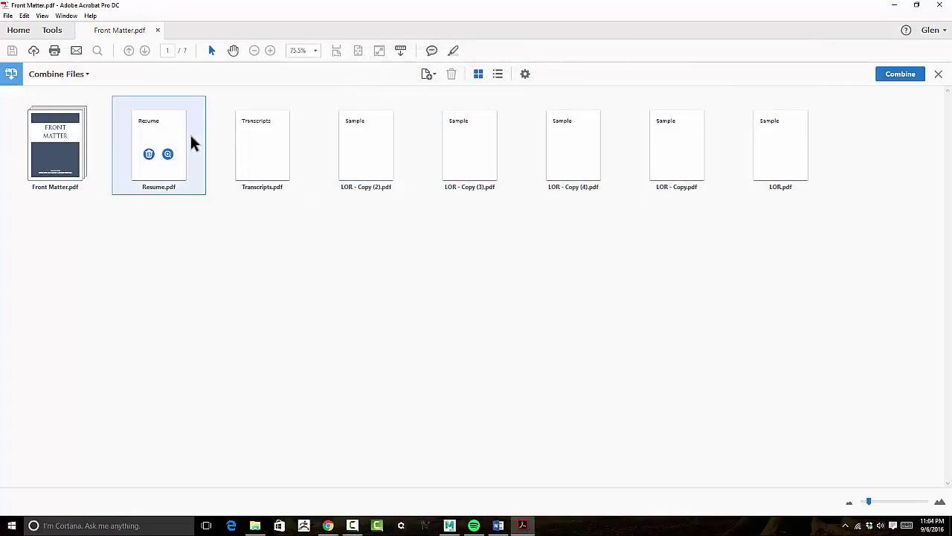
# Move LOR - Copy.pdf earlier and combine the eight files into the 14-page Binder1.pdf.
pyautogui.moveTo(661, 162)
pyautogui.mouseDown()
pyautogui.moveTo(532, 161)
pyautogui.moveTo(659, 159)
pyautogui.mouseUp()
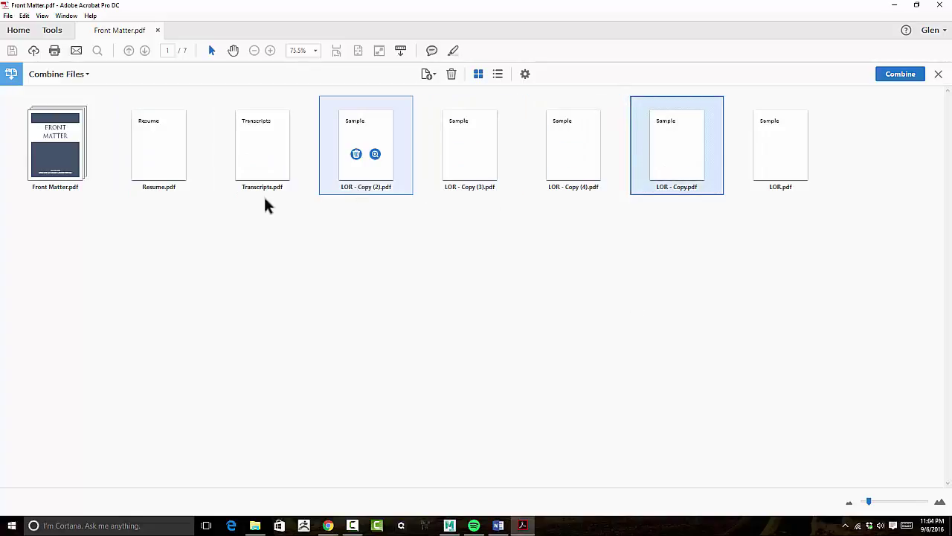
pyautogui.click(72, 170)
pyautogui.click(428, 262)
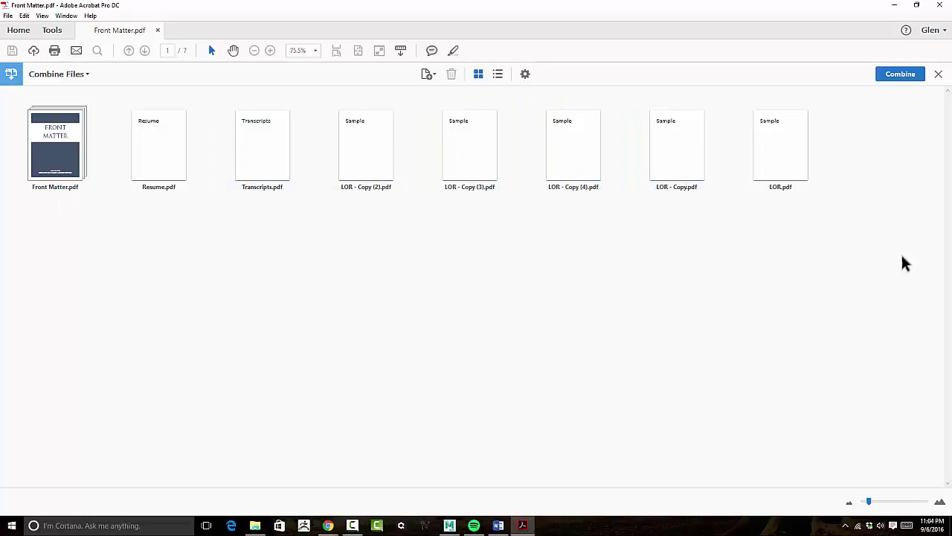
pyautogui.click(896, 78)
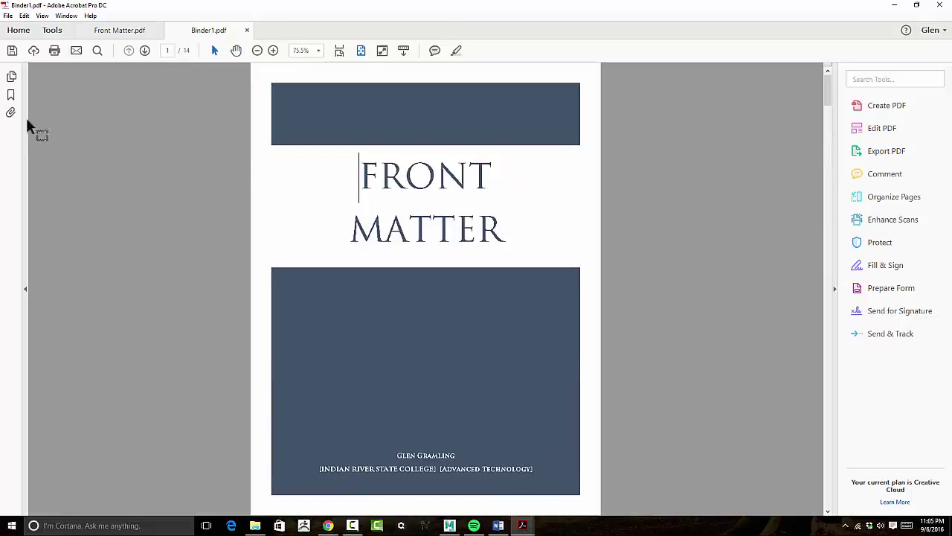
# In the page thumbnails, place the Resume page right after the RESUME cover.
pyautogui.click(11, 76)
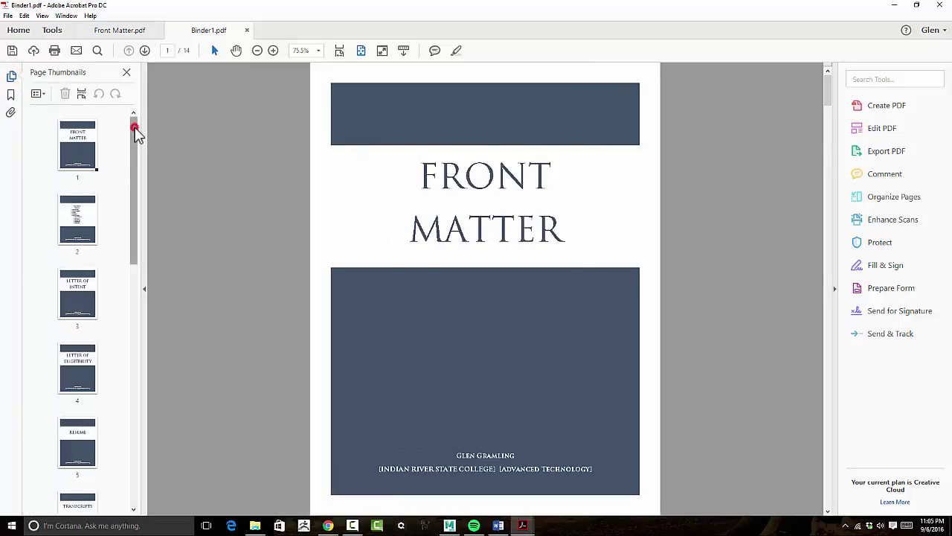
pyautogui.moveTo(134, 131); pyautogui.dragTo(142, 270)
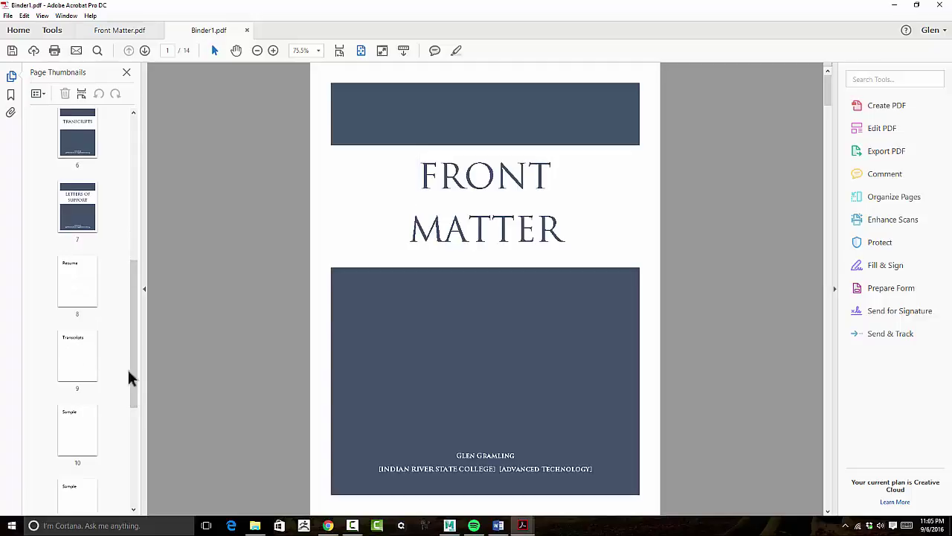
pyautogui.moveTo(131, 346); pyautogui.dragTo(136, 379)
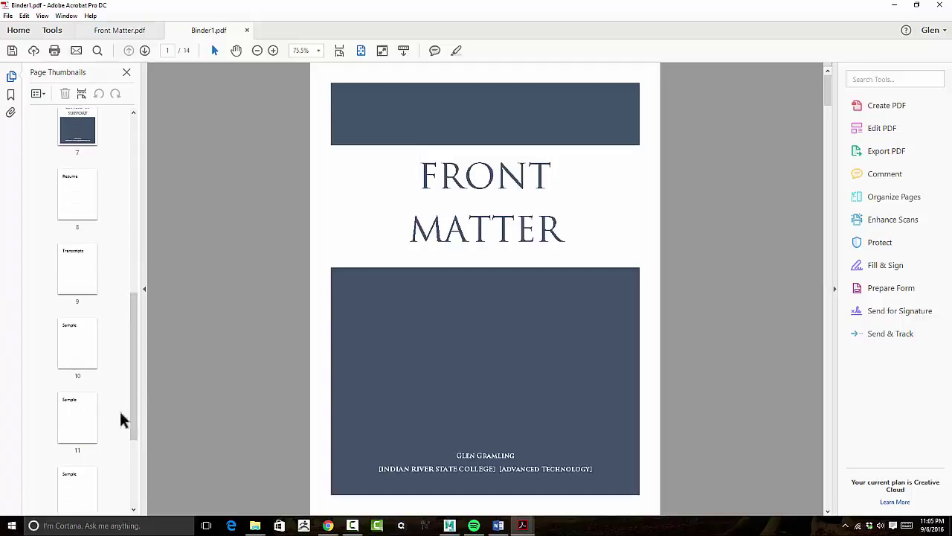
pyautogui.moveTo(127, 337); pyautogui.dragTo(134, 262)
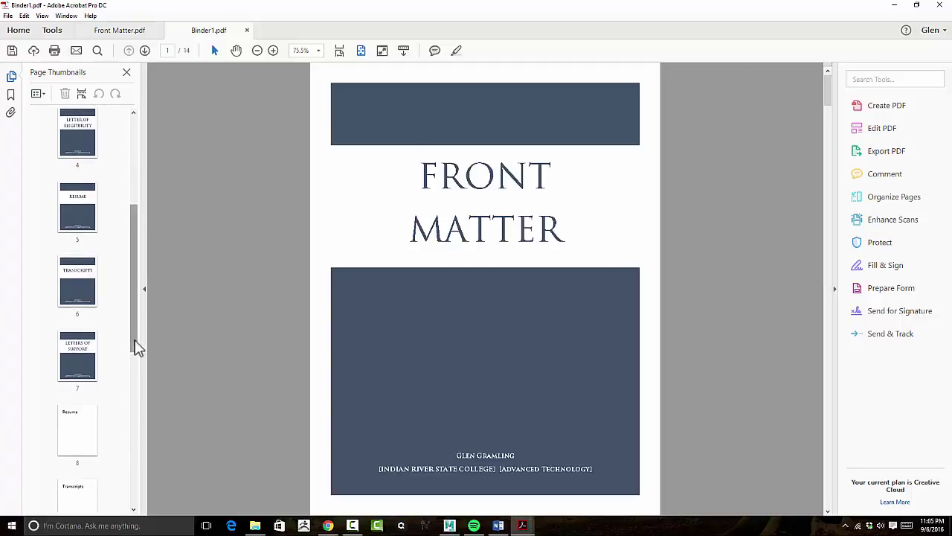
pyautogui.moveTo(75, 428); pyautogui.dragTo(70, 256)
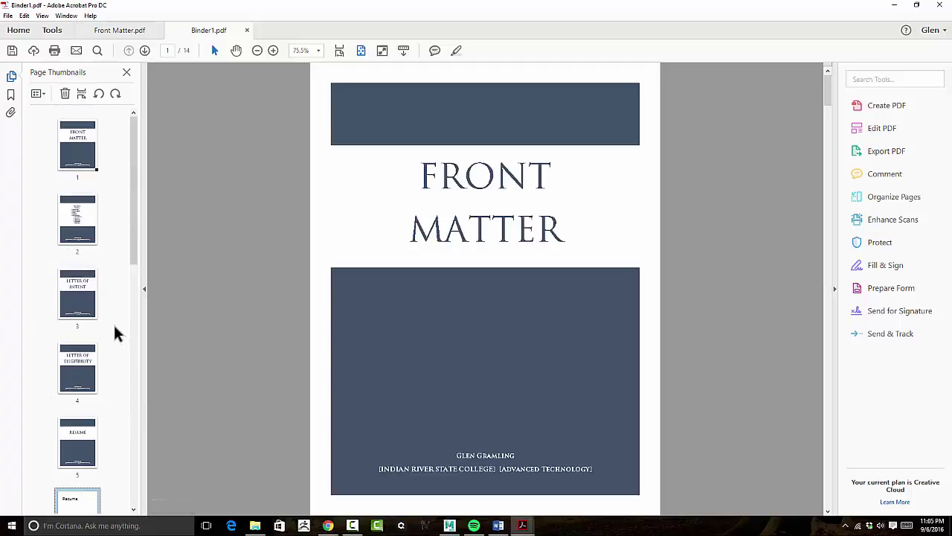
# Place the Transcripts page right after the TRANSCRIPTS cover.
pyautogui.scroll(-5, 113, 323)
pyautogui.scroll(-1, 114, 331)
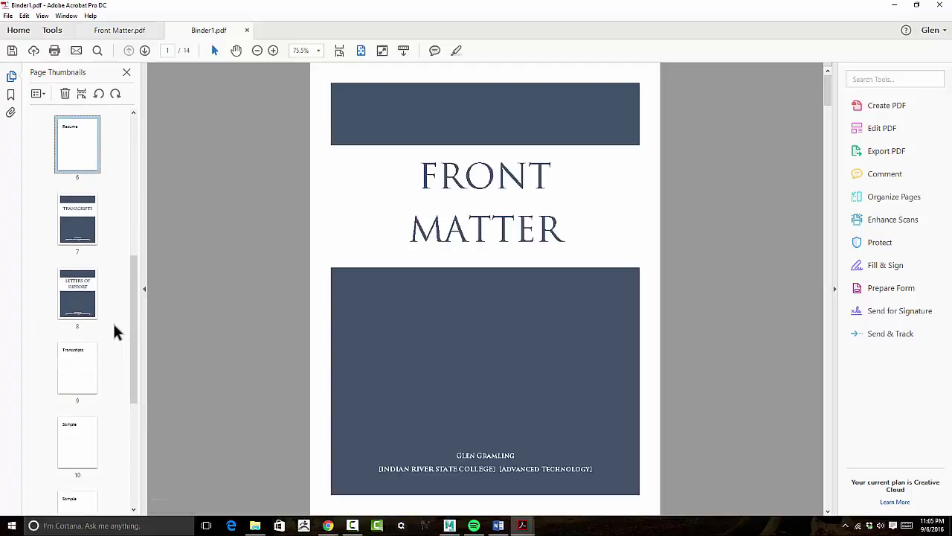
pyautogui.moveTo(82, 333); pyautogui.dragTo(123, 496)
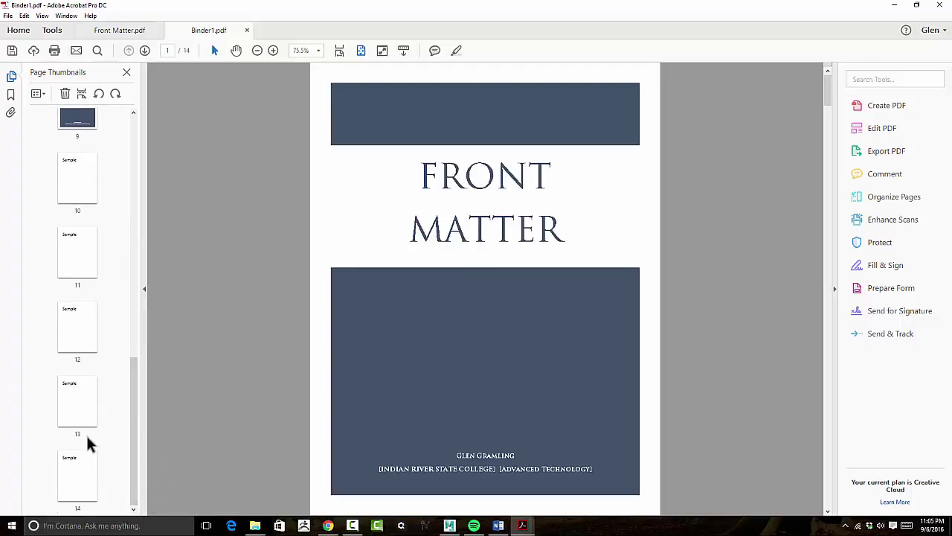
pyautogui.moveTo(134, 414); pyautogui.dragTo(140, 172)
pyautogui.click(33, 153)
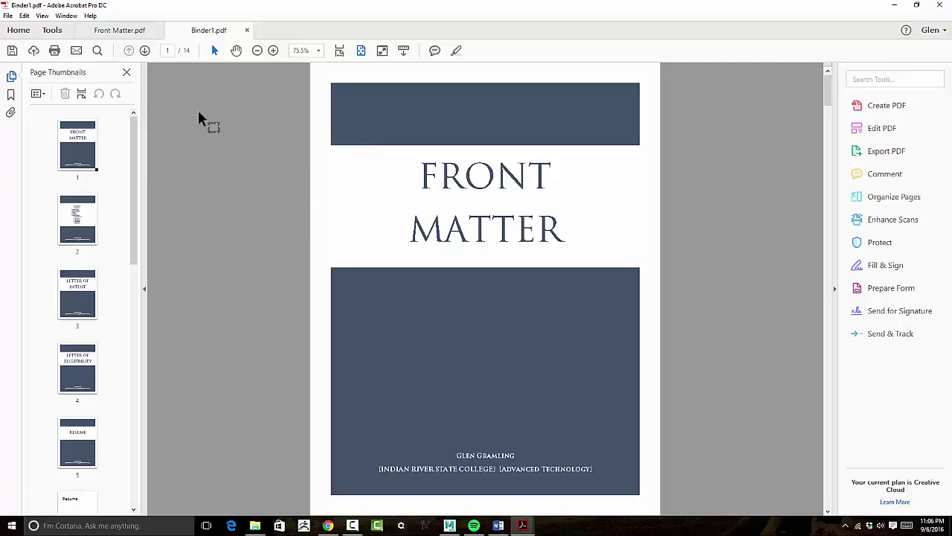
# Delete all eight merge bookmarks, from the LOR letters through Resume and Front Matter.
pyautogui.click(11, 94)
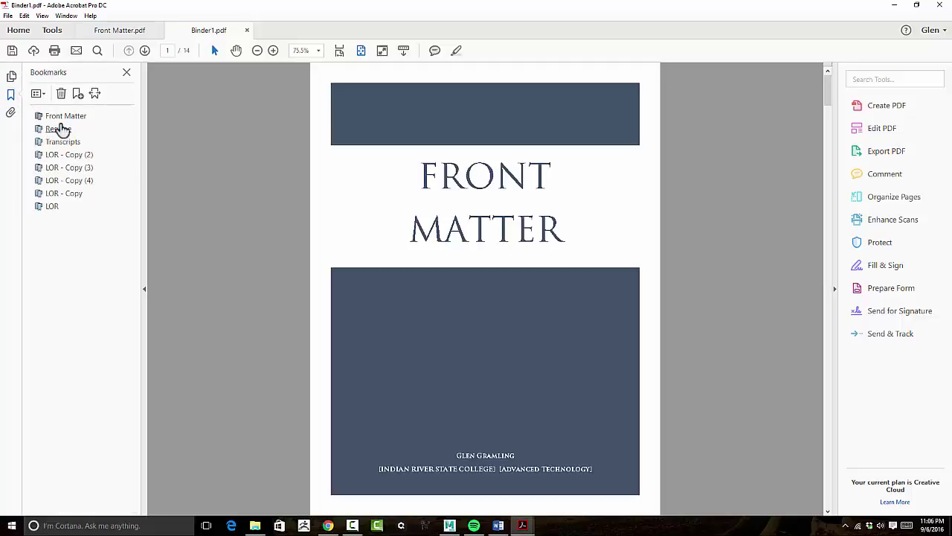
pyautogui.click(52, 207)
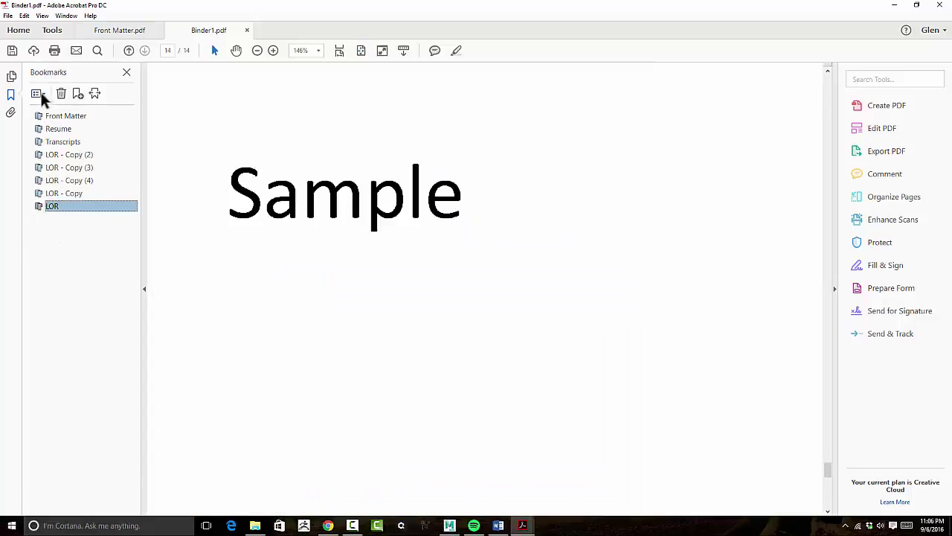
pyautogui.click(58, 94)
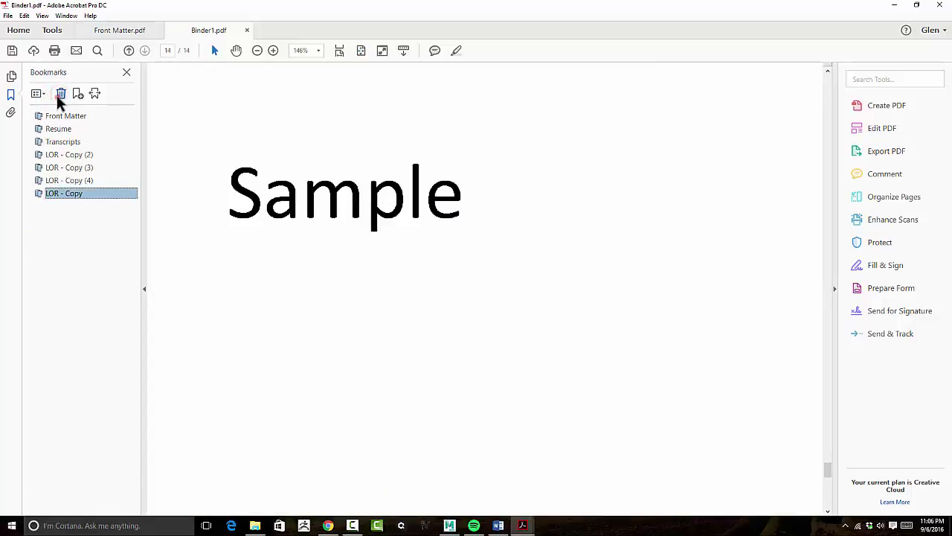
pyautogui.click(58, 94)
pyautogui.click(58, 94)
pyautogui.click(60, 95)
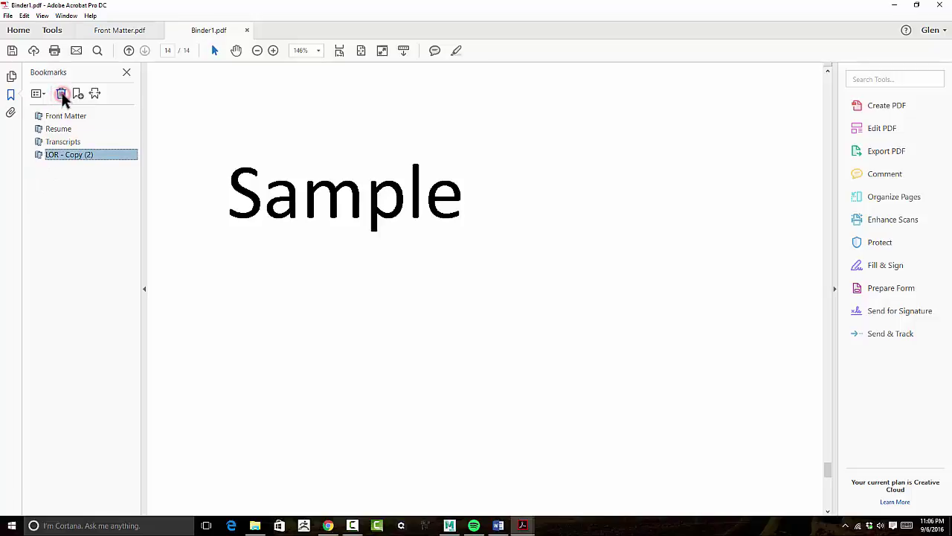
pyautogui.click(61, 95)
pyautogui.click(61, 95)
pyautogui.click(61, 95)
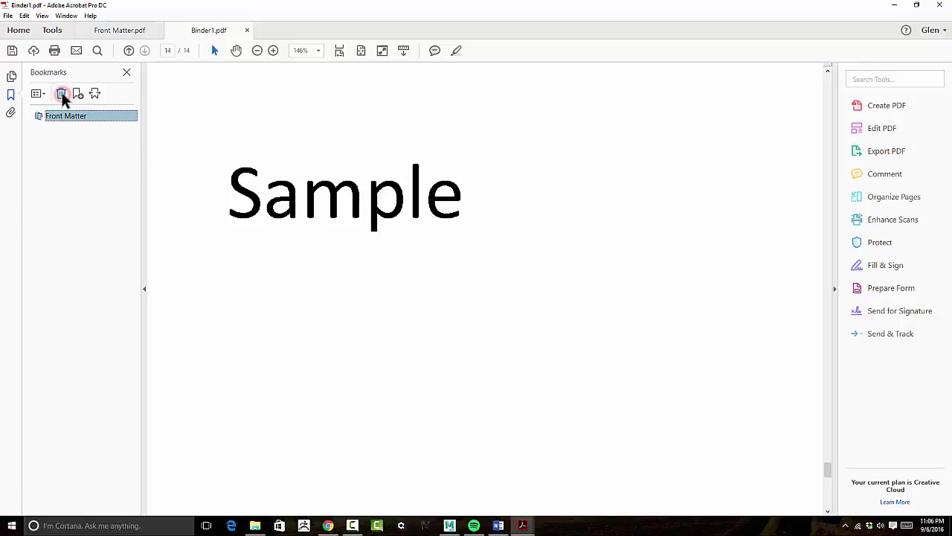
pyautogui.click(61, 95)
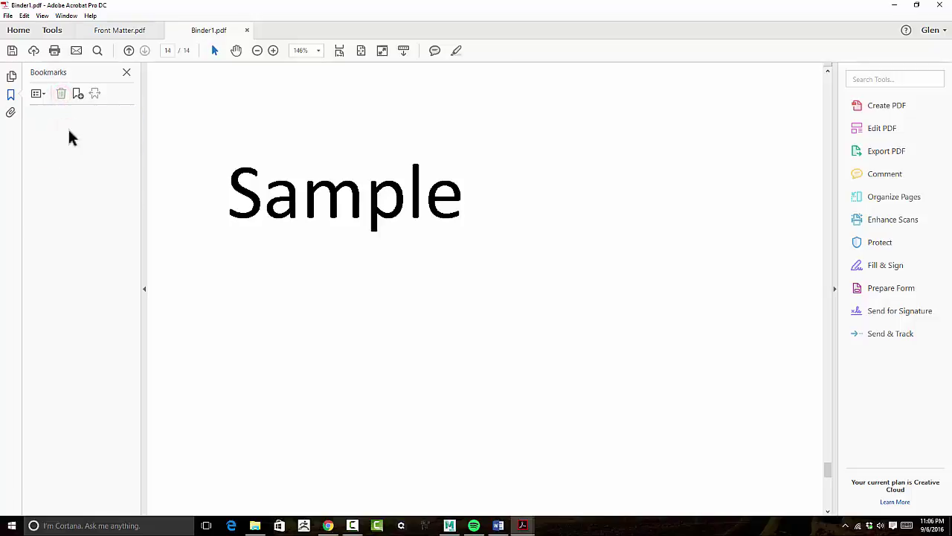
pyautogui.scroll(2, 246, 231)
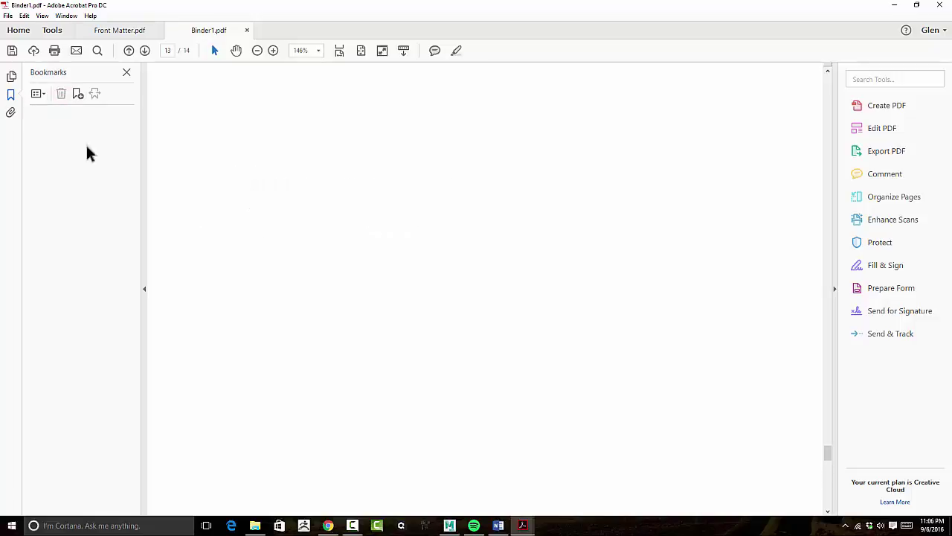
# Reopen the page thumbnails and go to page 2, the Front Matter Summary.
pyautogui.click(12, 78)
pyautogui.scroll(4, 89, 172)
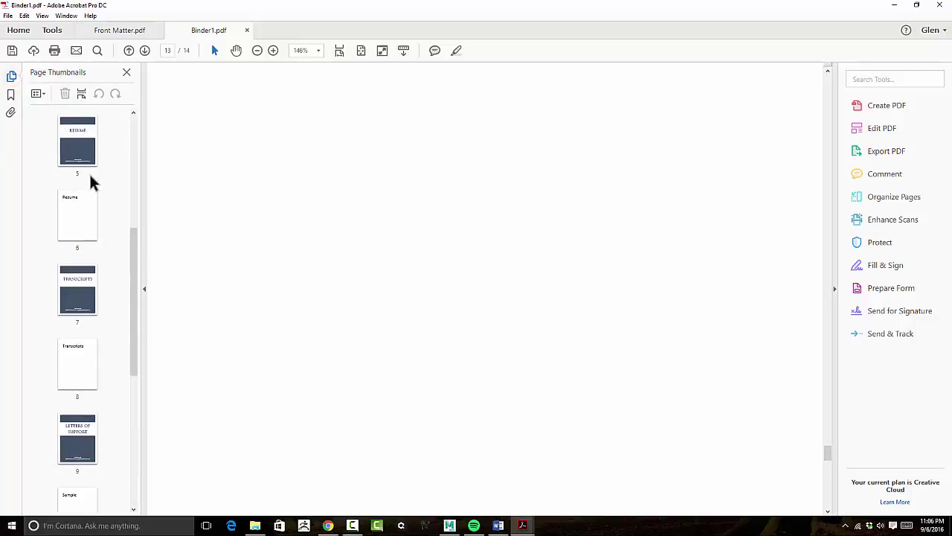
pyautogui.scroll(4, 89, 178)
pyautogui.click(81, 151)
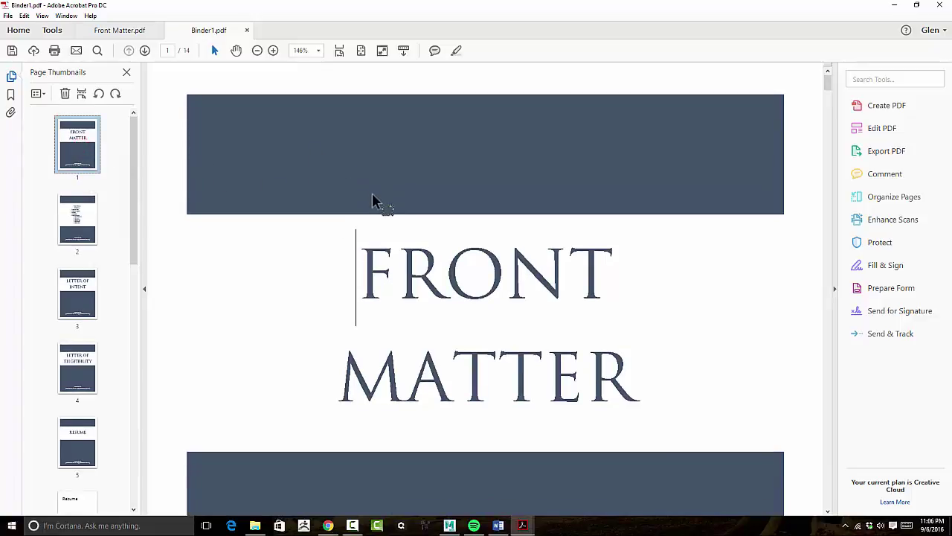
pyautogui.click(72, 226)
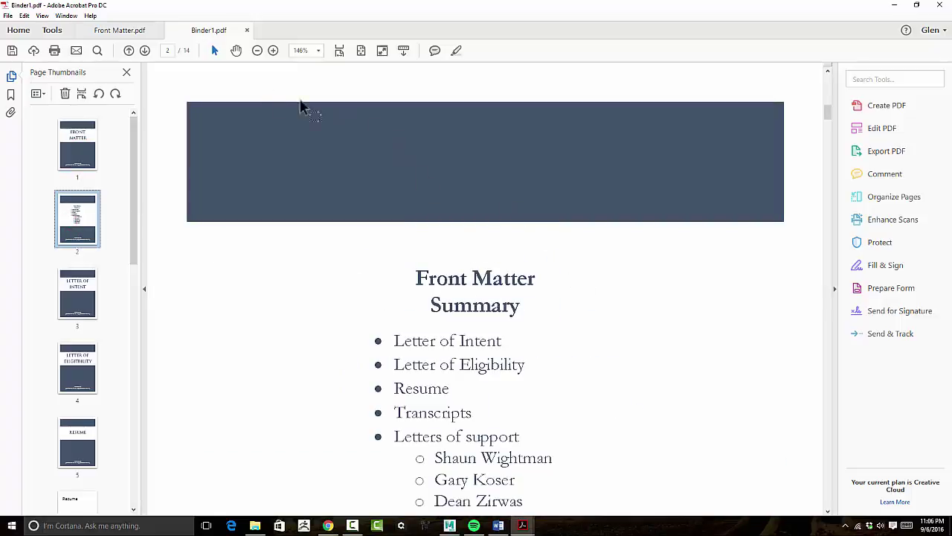
# Zoom out to 75.5% so the whole summary page fits, with the bookmark list showing.
pyautogui.click(258, 50)
pyautogui.click(257, 49)
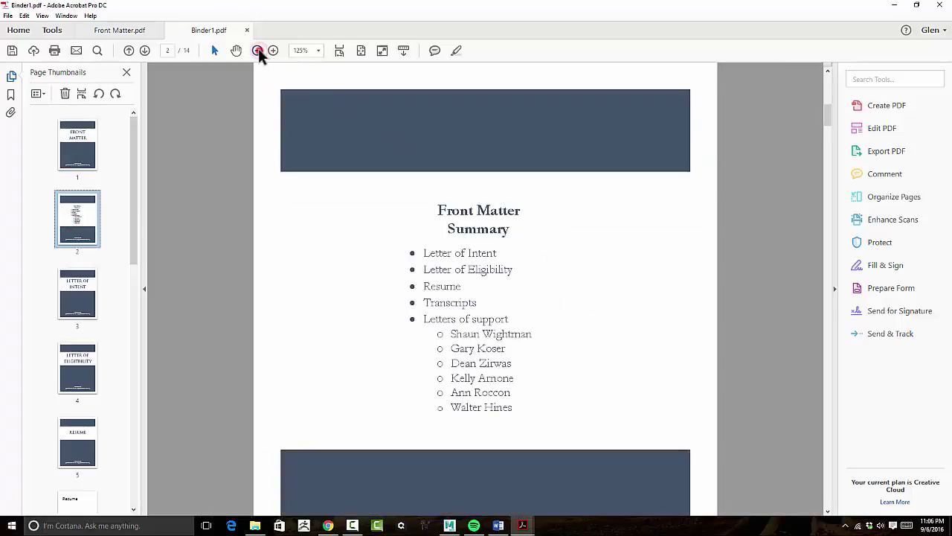
pyautogui.click(257, 50)
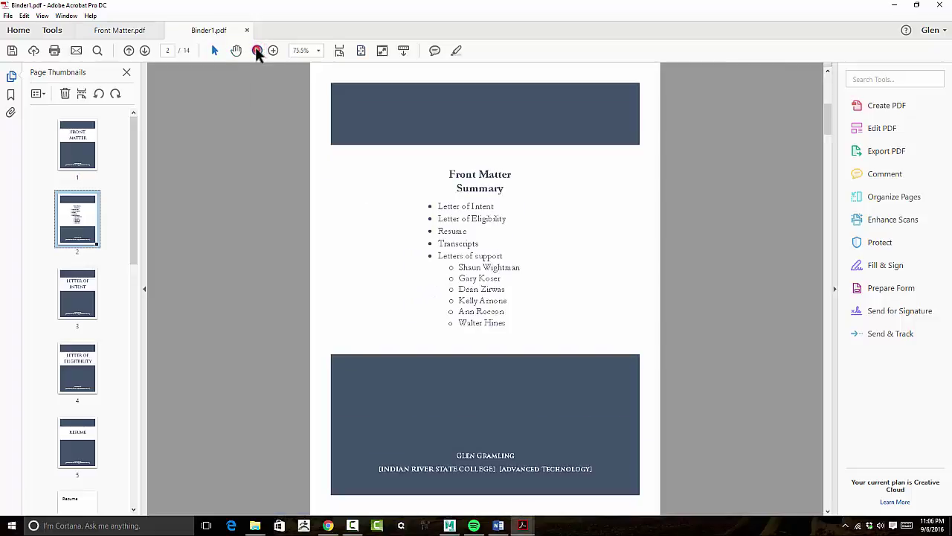
pyautogui.click(82, 145)
pyautogui.click(80, 212)
pyautogui.click(11, 94)
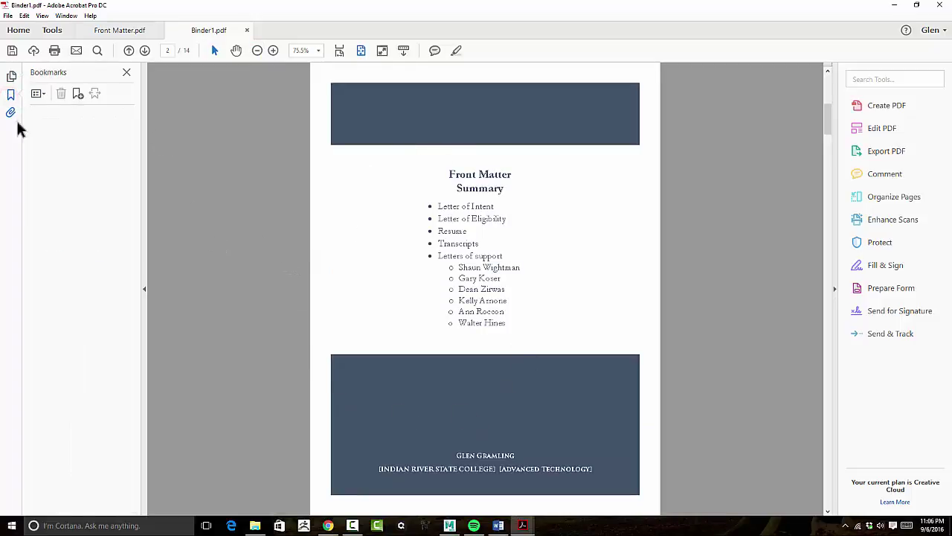
# Add a 'Front Matter Summary' bookmark for page 2.
pyautogui.click(77, 93)
pyautogui.moveTo(81, 114); pyautogui.dragTo(39, 116)
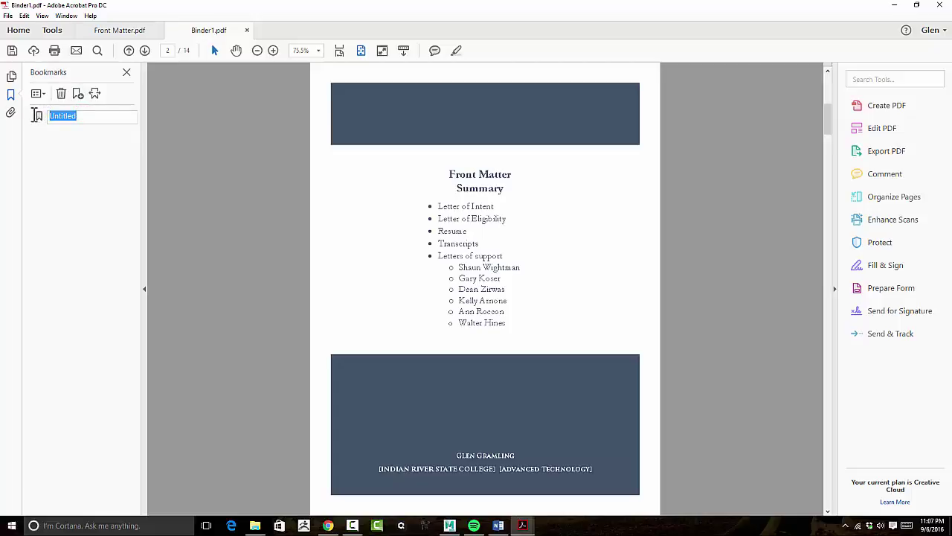
pyautogui.write('Front Matter Summary')
pyautogui.press('Return')
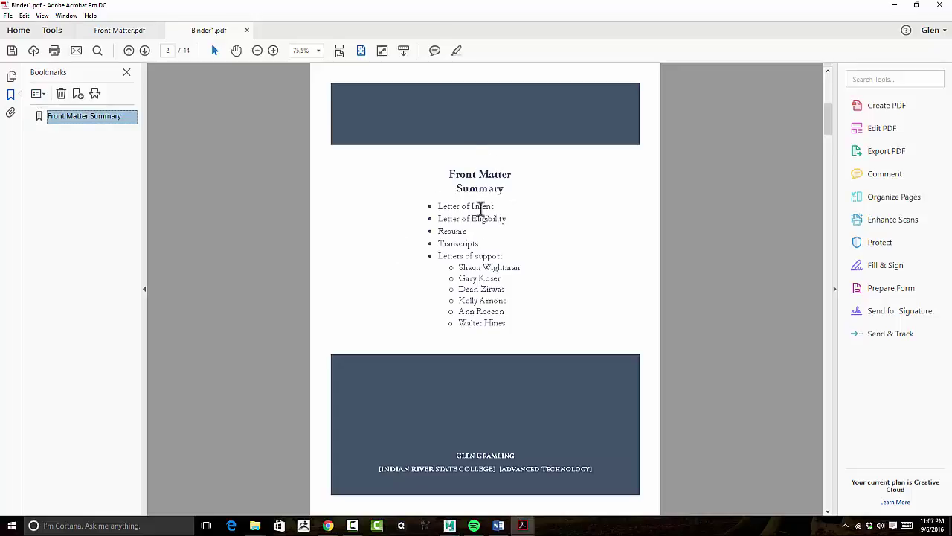
# Move to the Letter of Intent page and add a 'Letter of Intent' bookmark.
pyautogui.scroll(-10, 485, 249)
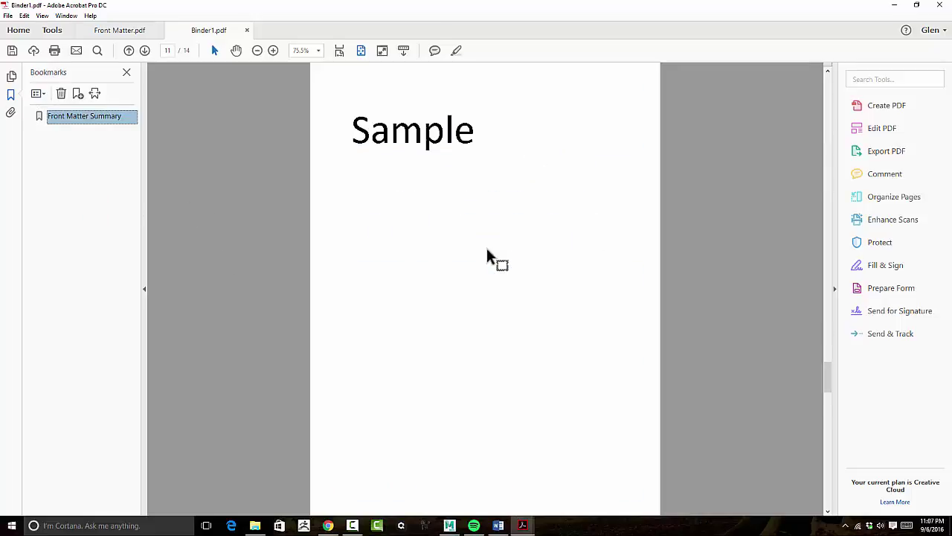
pyautogui.scroll(4, 485, 248)
pyautogui.scroll(-6, 484, 249)
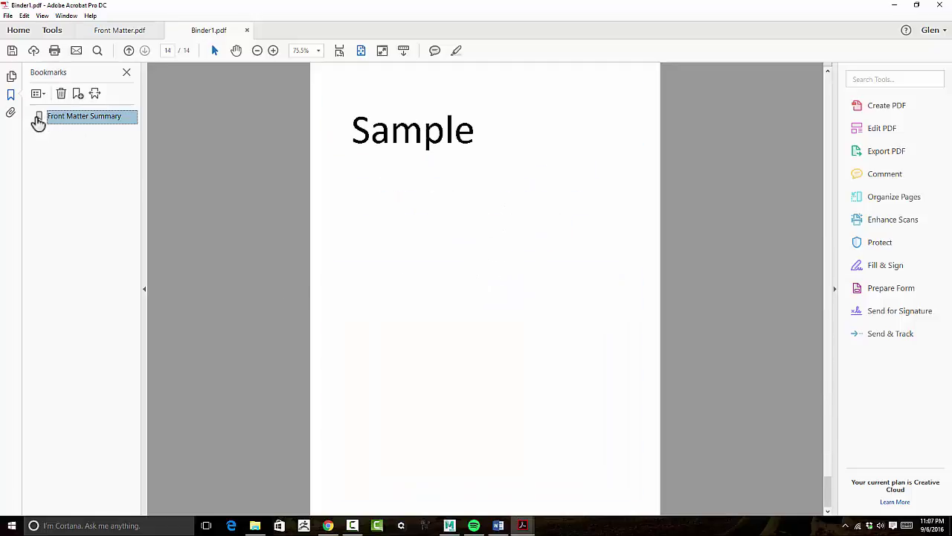
pyautogui.moveTo(37, 119); pyautogui.dragTo(174, 139)
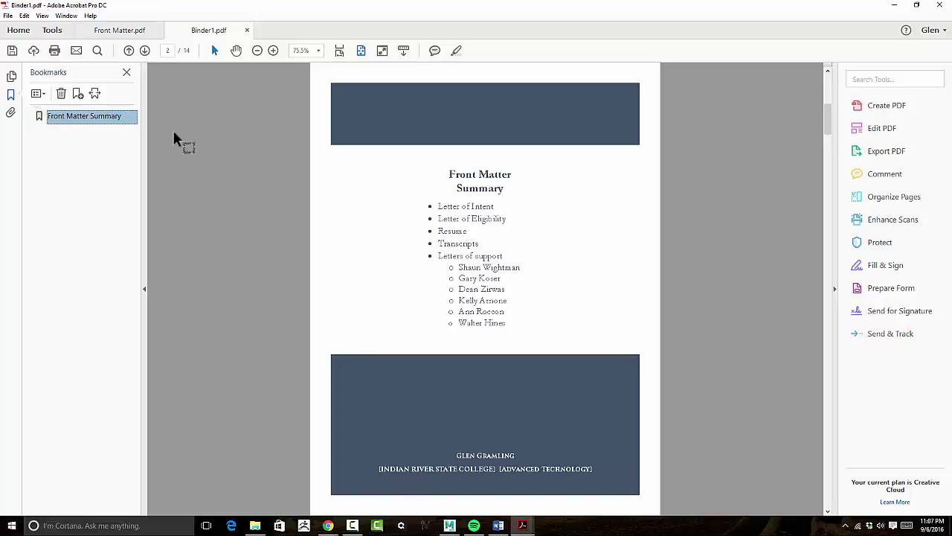
pyautogui.moveTo(376, 163); pyautogui.dragTo(106, 153)
pyautogui.scroll(-2, 439, 199)
pyautogui.moveTo(438, 199); pyautogui.dragTo(177, 178)
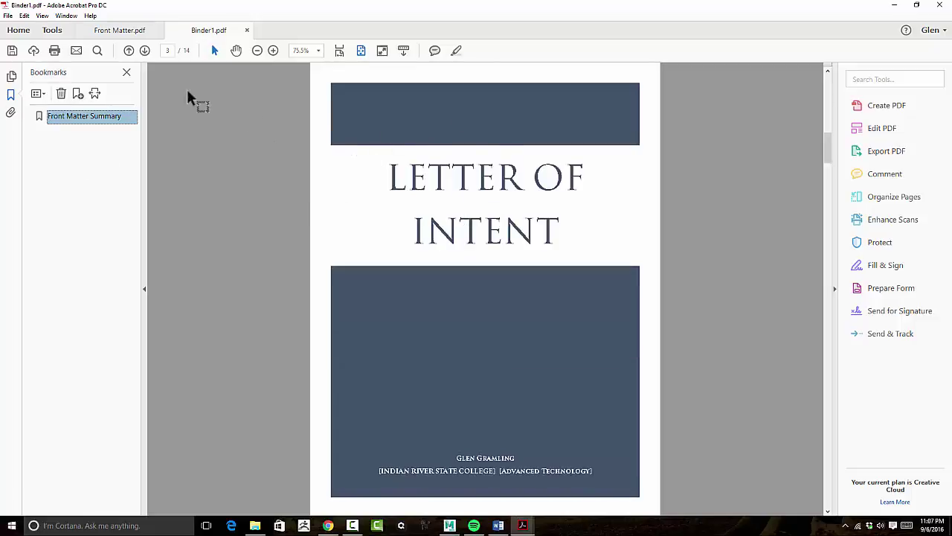
pyautogui.click(78, 95)
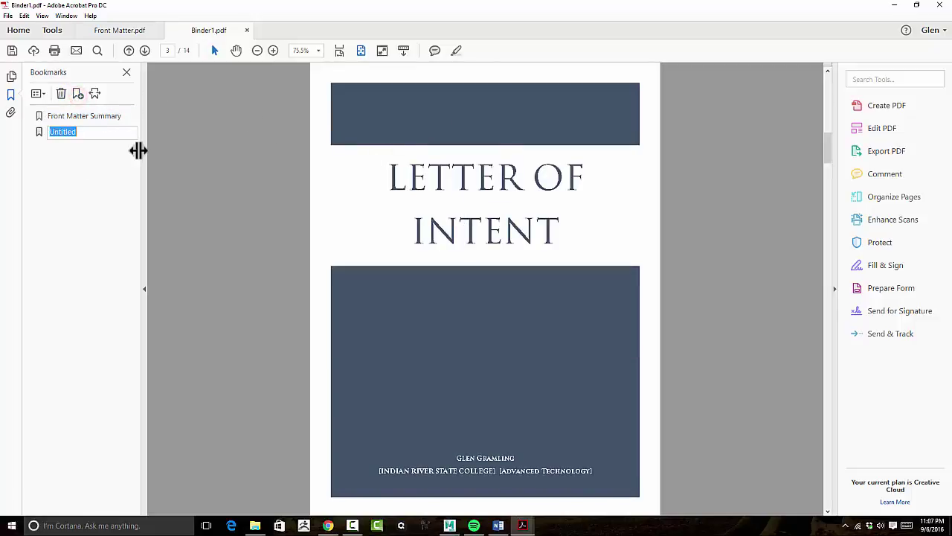
pyautogui.write('Letter of Intent')
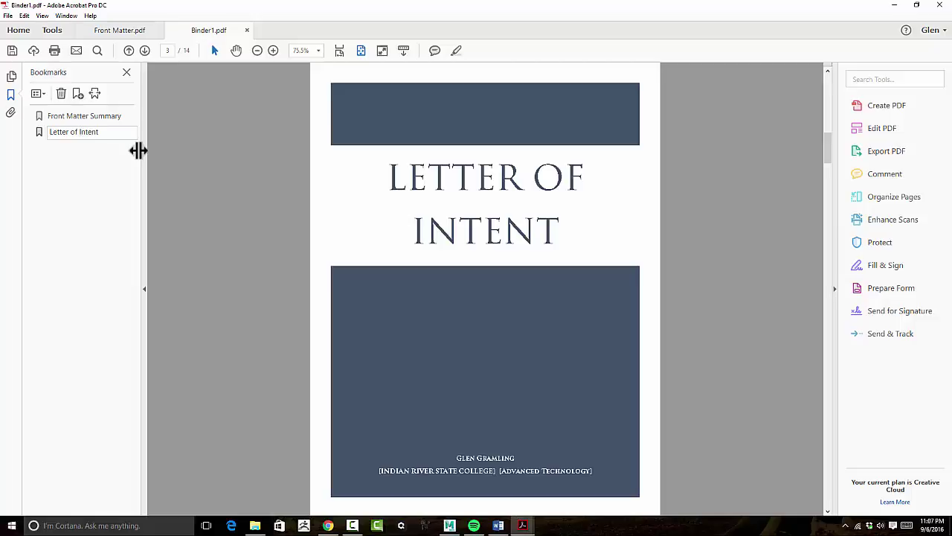
pyautogui.press('Return')
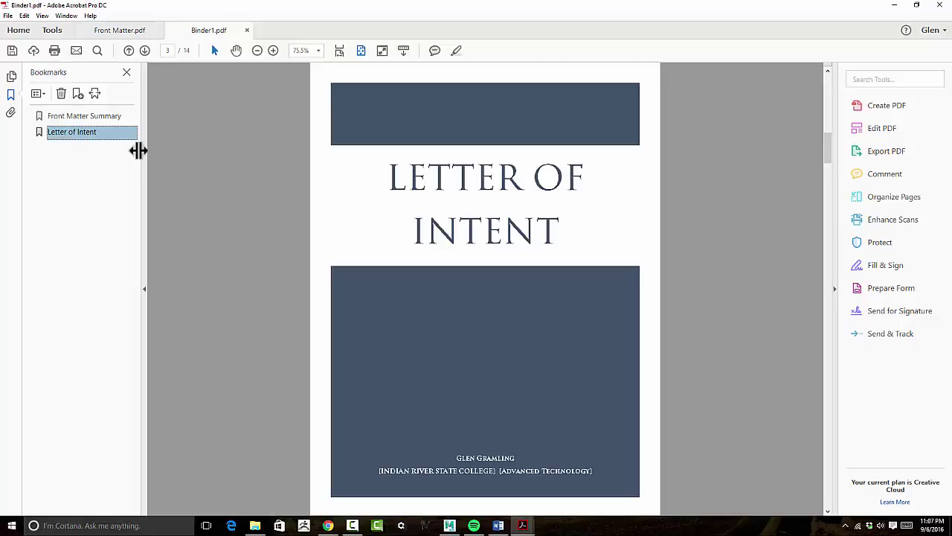
# Add a 'Letter of Eligibility' bookmark on its cover page.
pyautogui.scroll(-2, 226, 166)
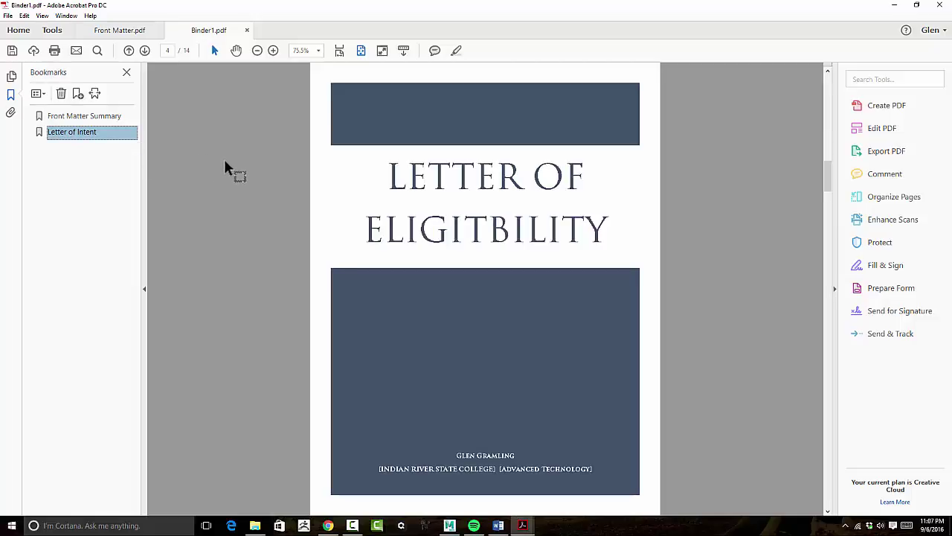
pyautogui.click(77, 95)
pyautogui.write('Let')
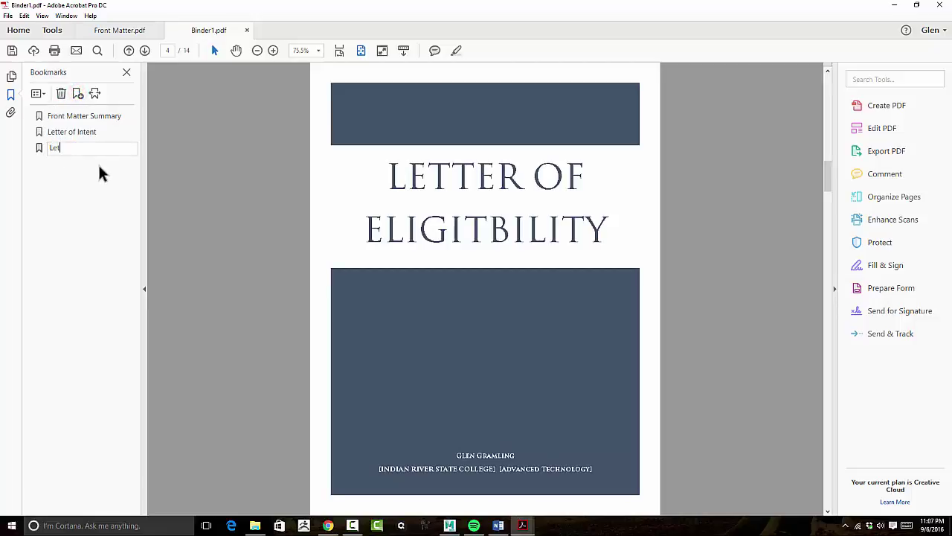
pyautogui.write('ter of Eligibility')
pyautogui.hotkey('ctrl', 'a')
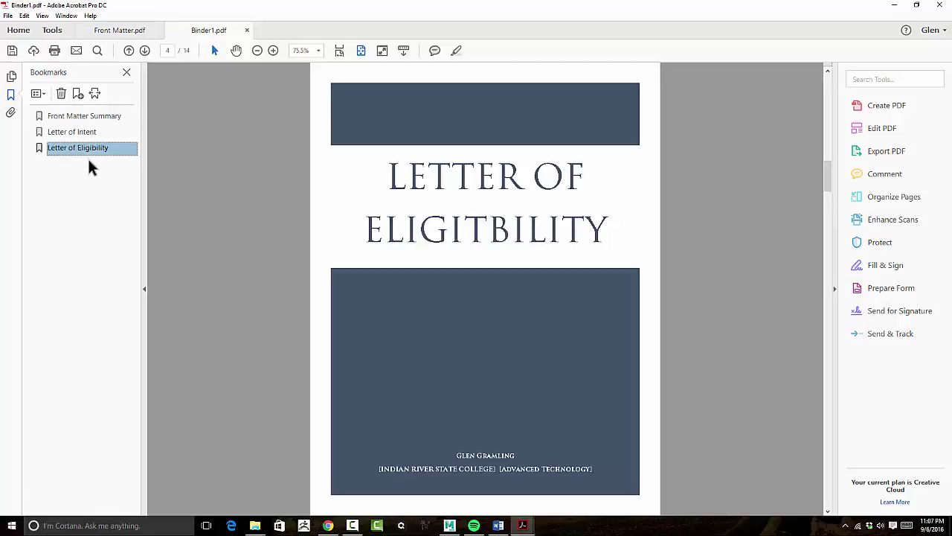
pyautogui.scroll(-2, 474, 256)
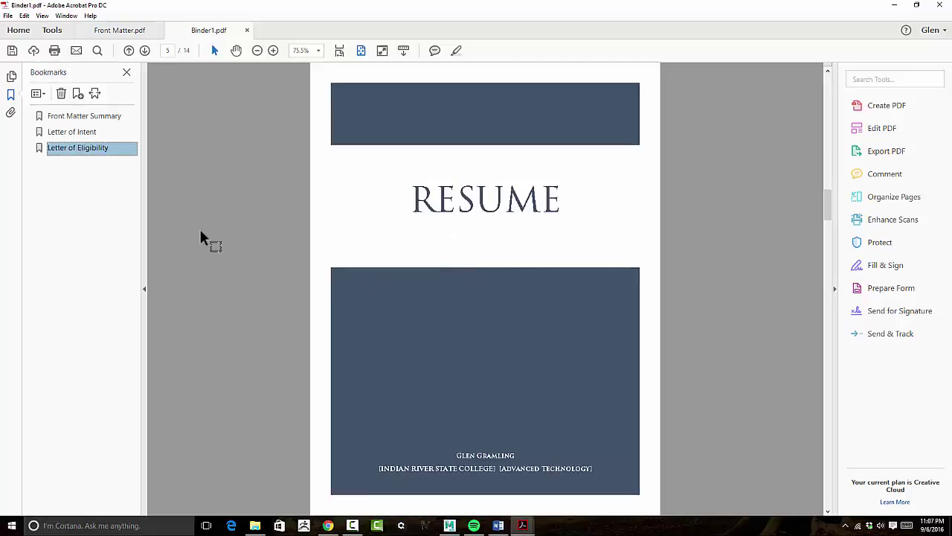
pyautogui.click(72, 172)
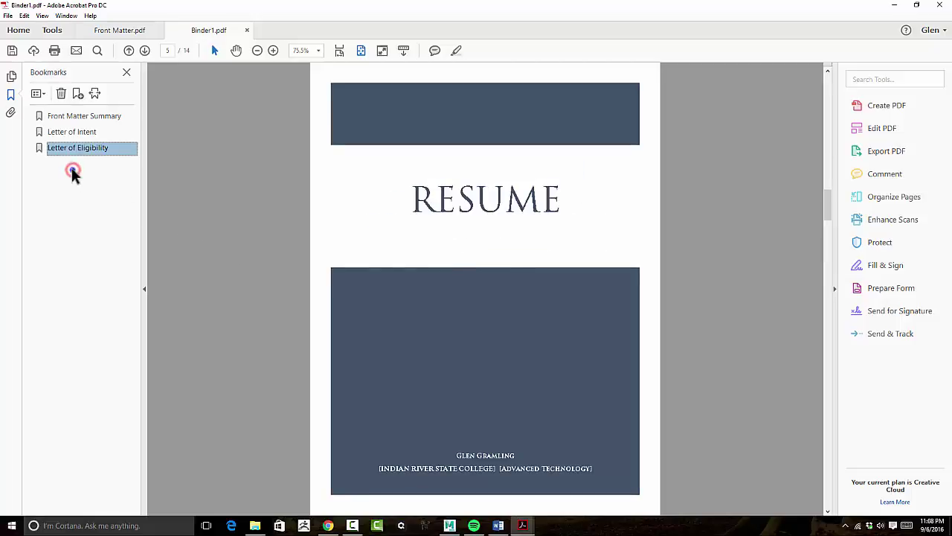
# Add 'Resume' and 'Transcripts' bookmarks on their cover pages.
pyautogui.click(77, 93)
pyautogui.write('Resu')
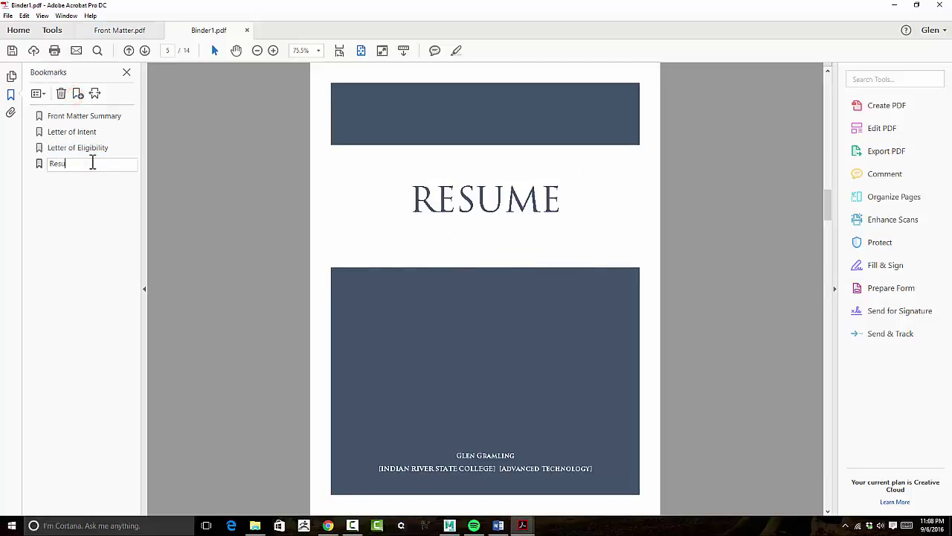
pyautogui.write('me')
pyautogui.press('Return')
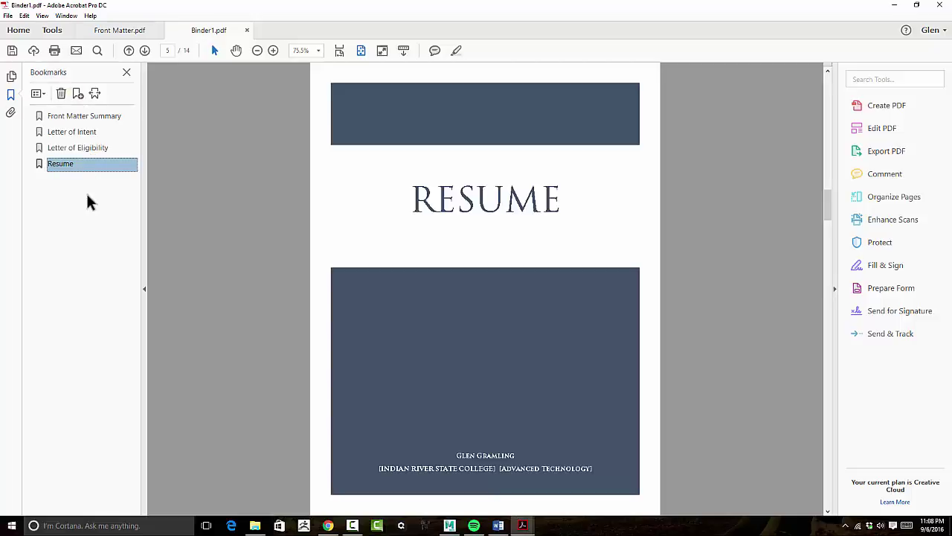
pyautogui.press('Right')
pyautogui.press('Right')
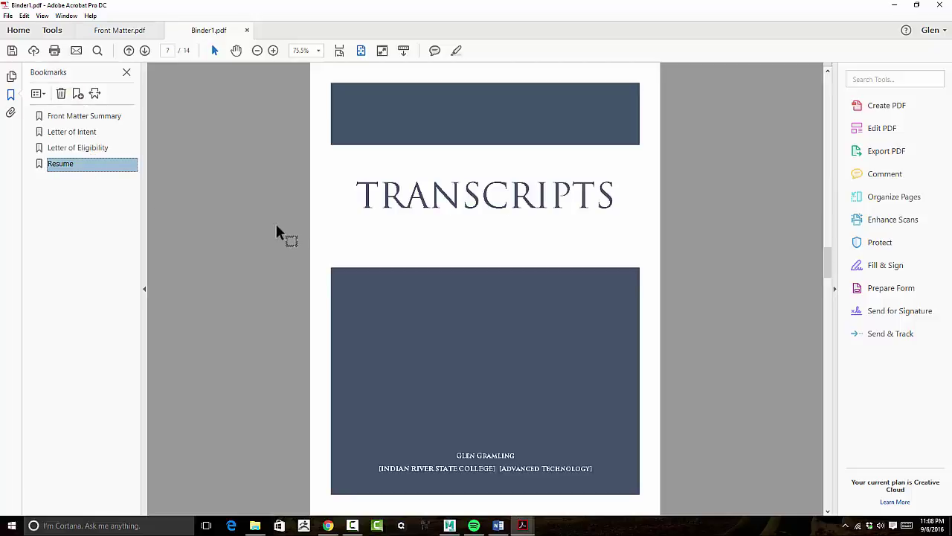
pyautogui.click(81, 94)
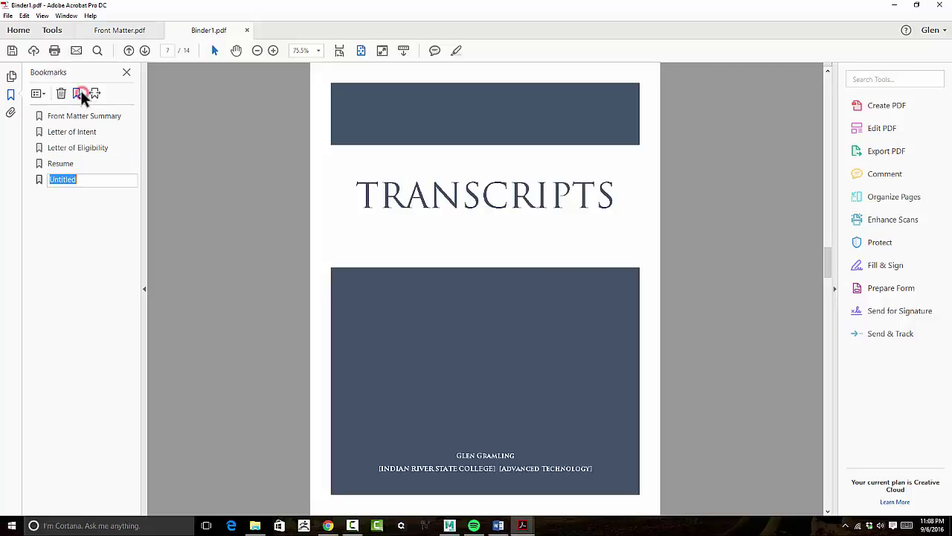
pyautogui.write('Tran')
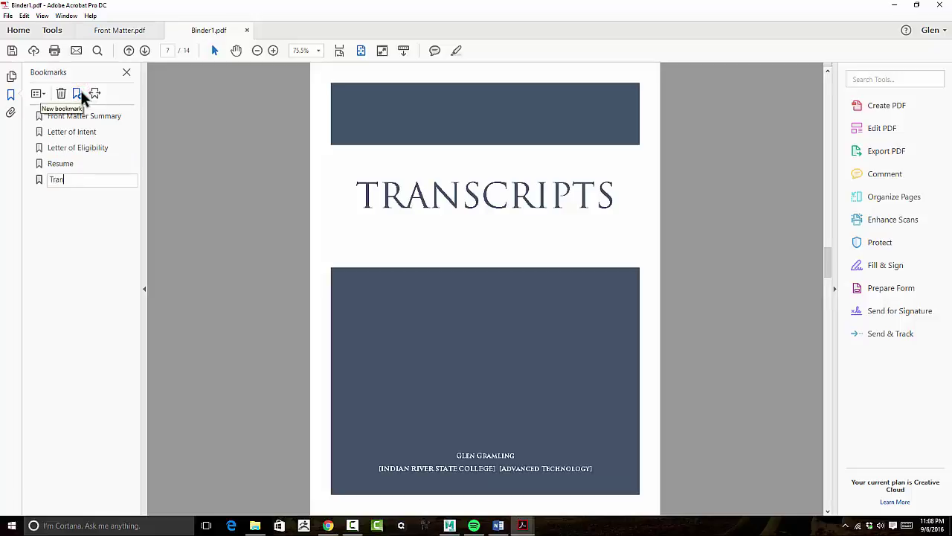
pyautogui.write('scripts')
pyautogui.press('Return')
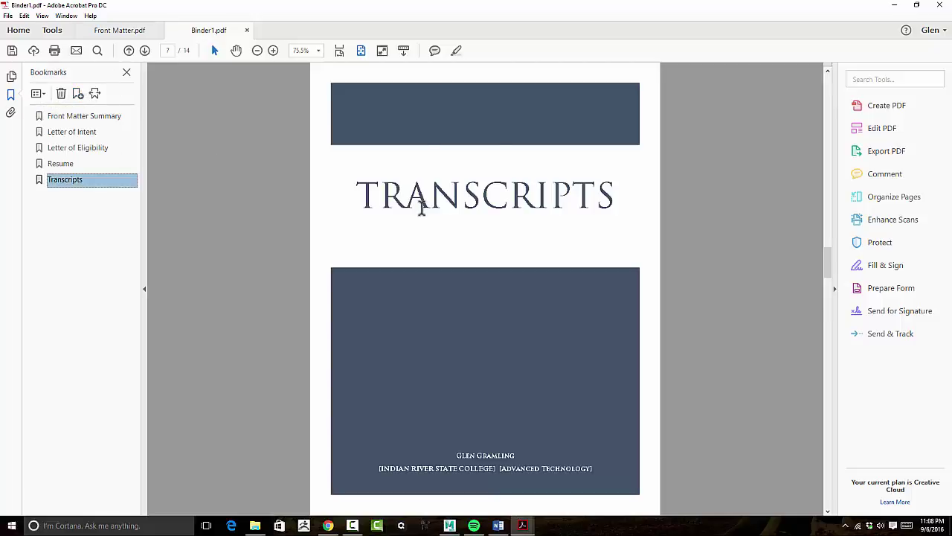
# Add a 'Letters of Support' bookmark on its cover page.
pyautogui.scroll(-2, 418, 199)
pyautogui.scroll(-2, 421, 209)
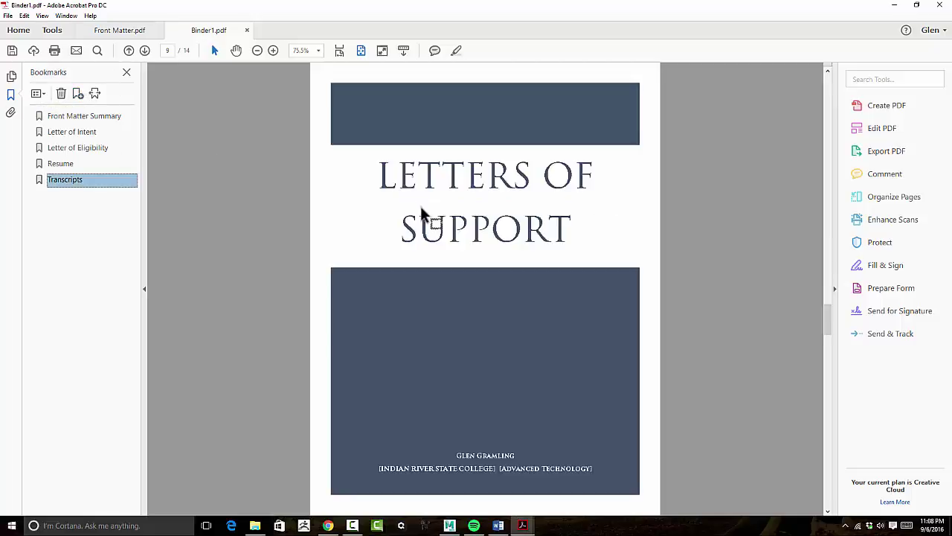
pyautogui.click(77, 93)
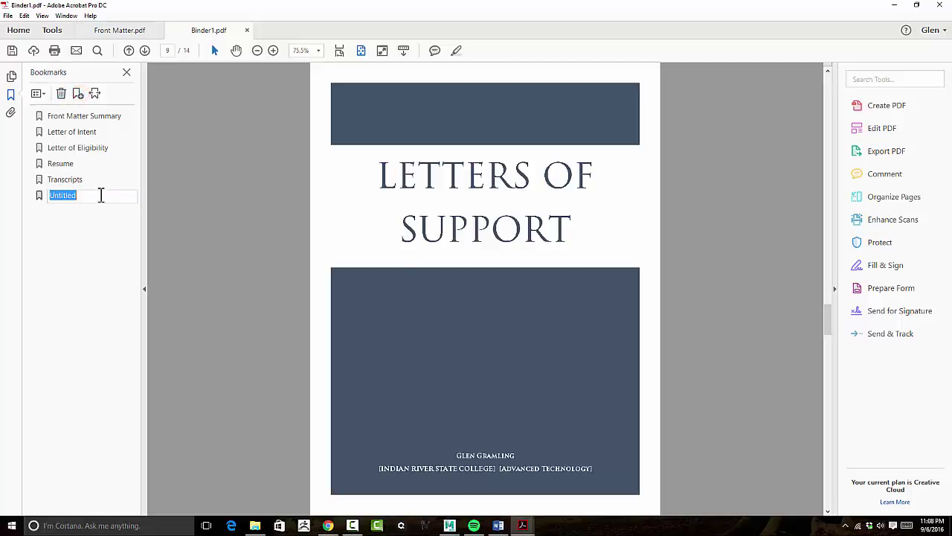
pyautogui.write('Th')
pyautogui.press('Return')
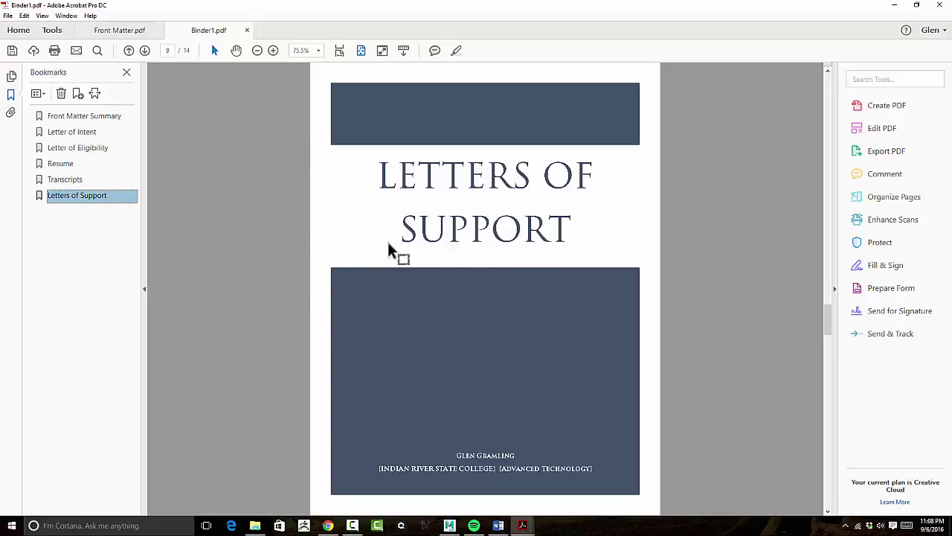
pyautogui.click(84, 132)
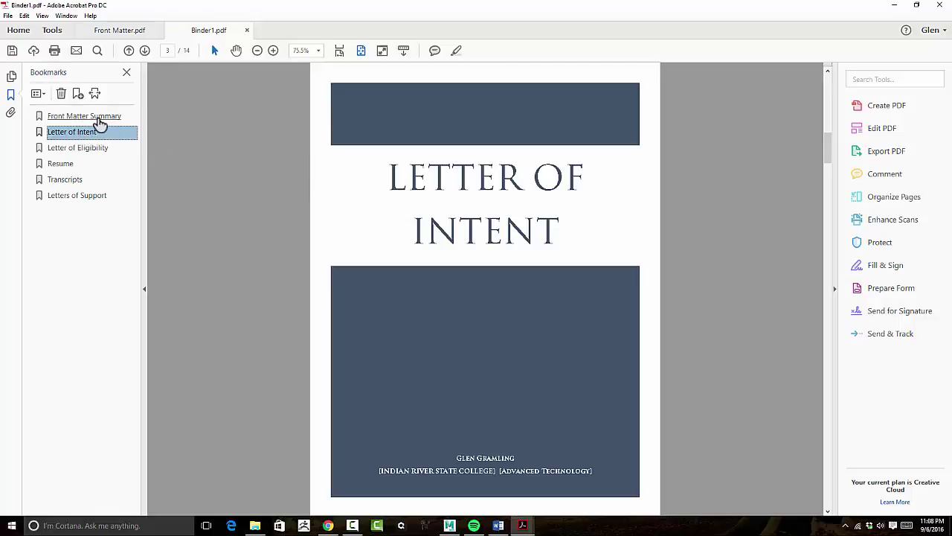
# Select Letter of Intent through Letters of Support and drag them under Front Matter Summary.
pyautogui.click(97, 117)
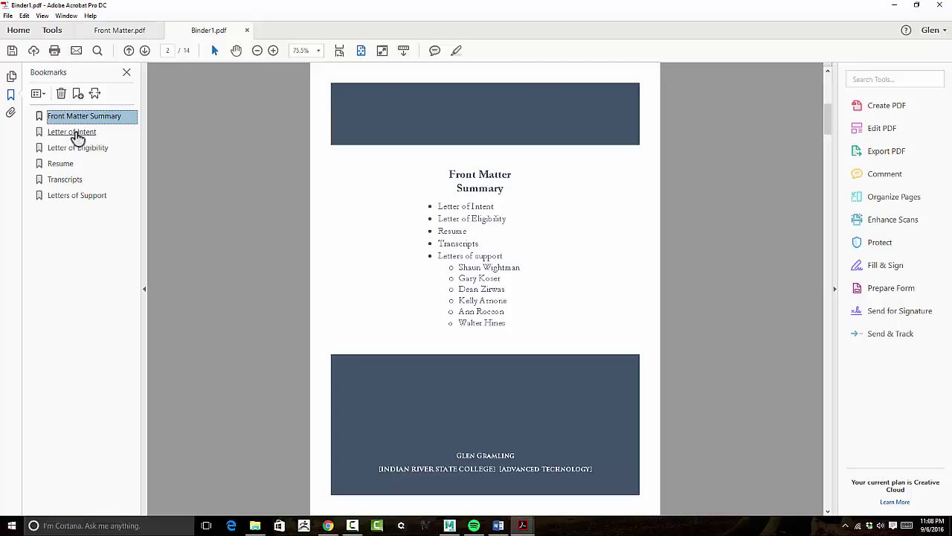
pyautogui.click(75, 134)
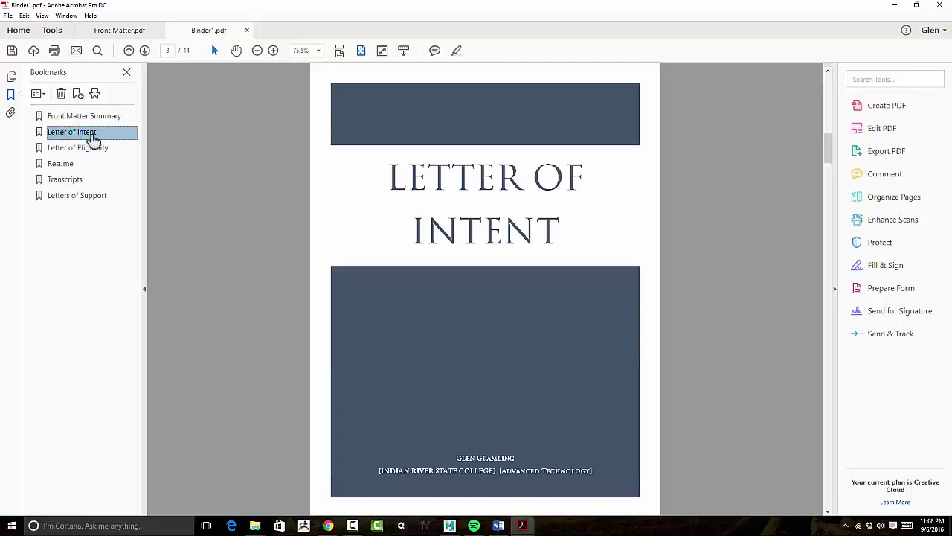
pyautogui.keyDown('shift'); pyautogui.click(78, 198); pyautogui.keyUp('shift')
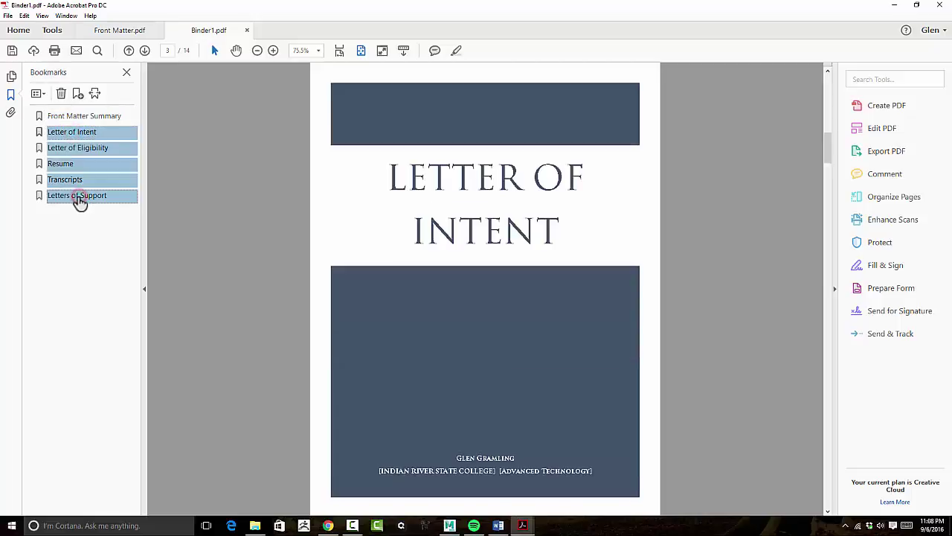
pyautogui.click(78, 138)
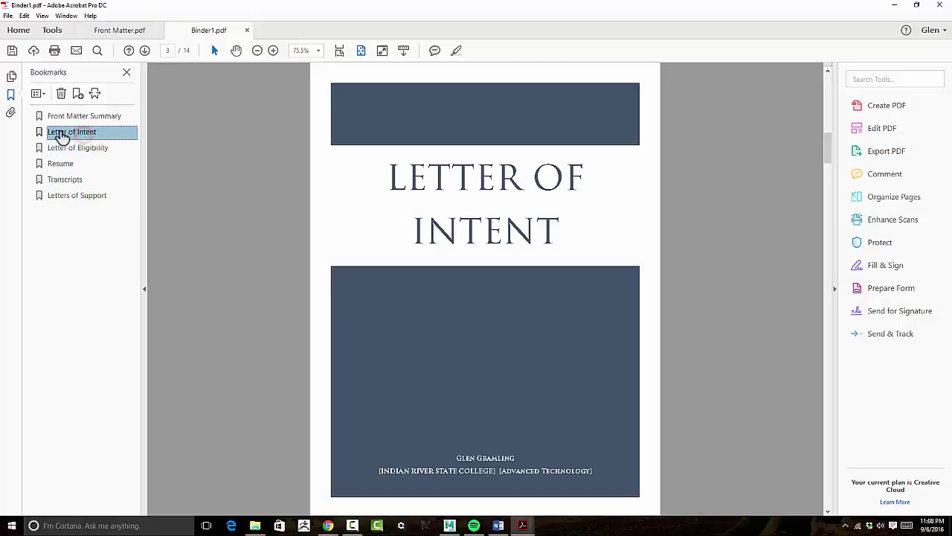
pyautogui.keyDown('shift'); pyautogui.click(79, 197); pyautogui.keyUp('shift')
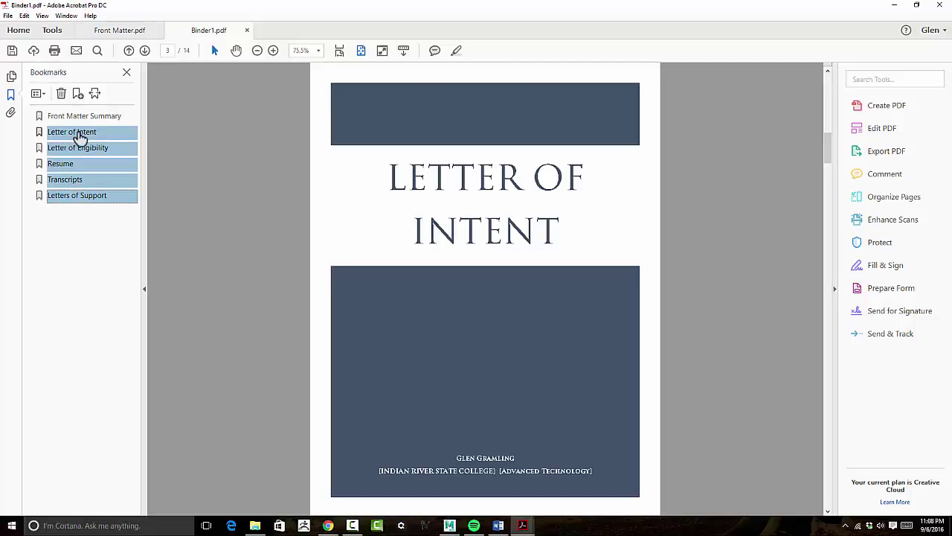
pyautogui.moveTo(79, 141); pyautogui.dragTo(78, 128)
pyautogui.moveTo(77, 127); pyautogui.dragTo(32, 128)
pyautogui.moveTo(78, 126)
pyautogui.mouseDown()
pyautogui.moveTo(68, 119)
pyautogui.moveTo(102, 121)
pyautogui.moveTo(86, 126)
pyautogui.moveTo(77, 116)
pyautogui.moveTo(88, 117)
pyautogui.mouseUp()
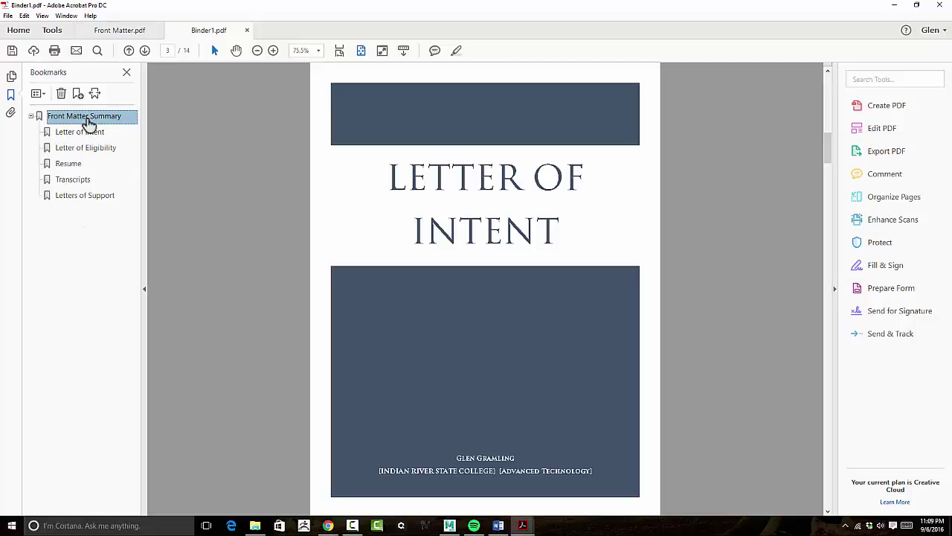
# Collapse and re-expand Front Matter Summary, then test each child from Letter of Intent to Letters of Support.
pyautogui.click(30, 116)
pyautogui.click(30, 116)
pyautogui.click(86, 132)
pyautogui.click(85, 147)
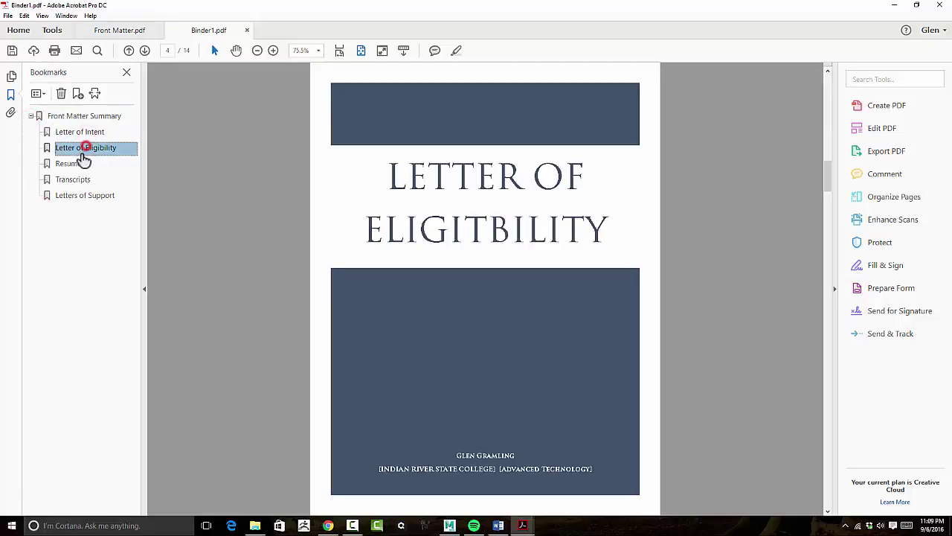
pyautogui.click(75, 163)
pyautogui.click(74, 179)
pyautogui.click(77, 195)
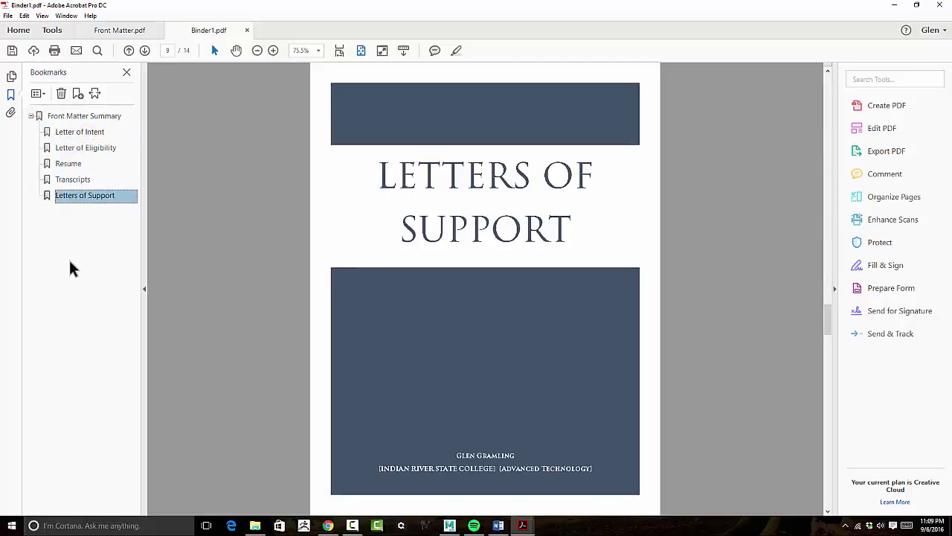
# Step back up through the bookmarks to Front Matter Summary and down again to Letters of Support.
pyautogui.click(64, 181)
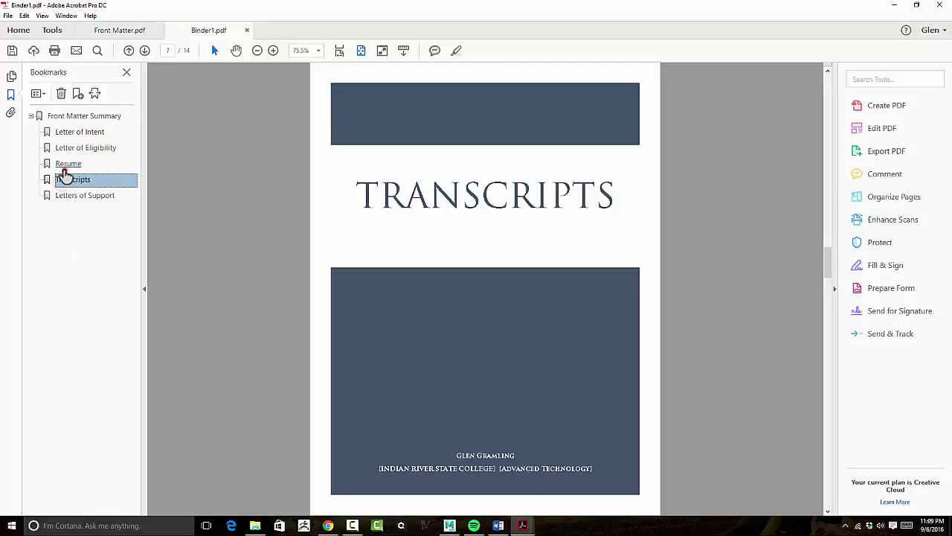
pyautogui.click(65, 163)
pyautogui.click(67, 148)
pyautogui.click(68, 132)
pyautogui.click(66, 117)
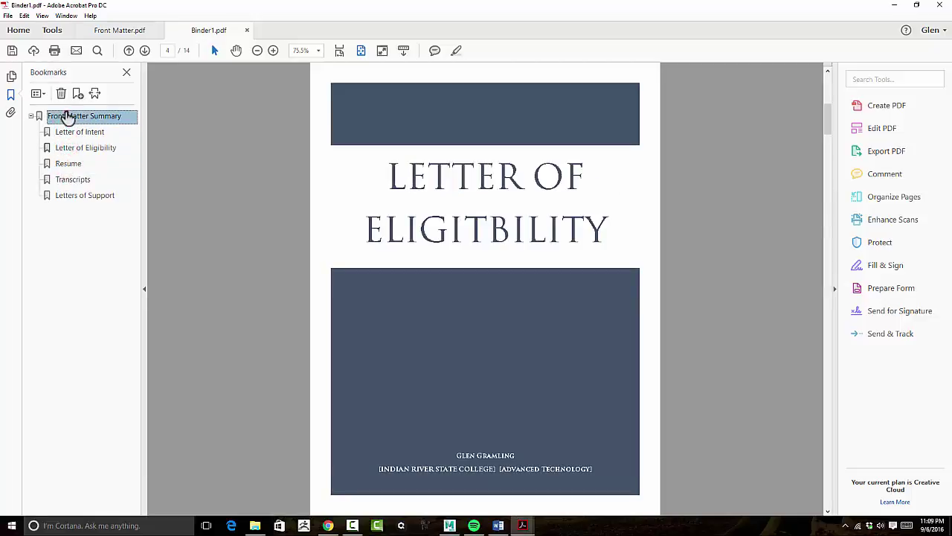
pyautogui.click(77, 134)
pyautogui.click(75, 148)
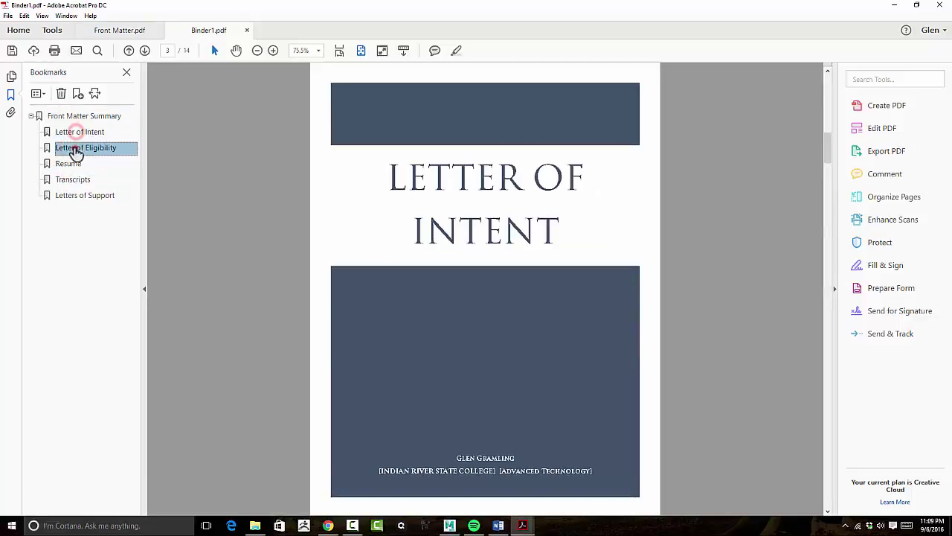
pyautogui.click(70, 162)
pyautogui.click(67, 179)
pyautogui.click(71, 196)
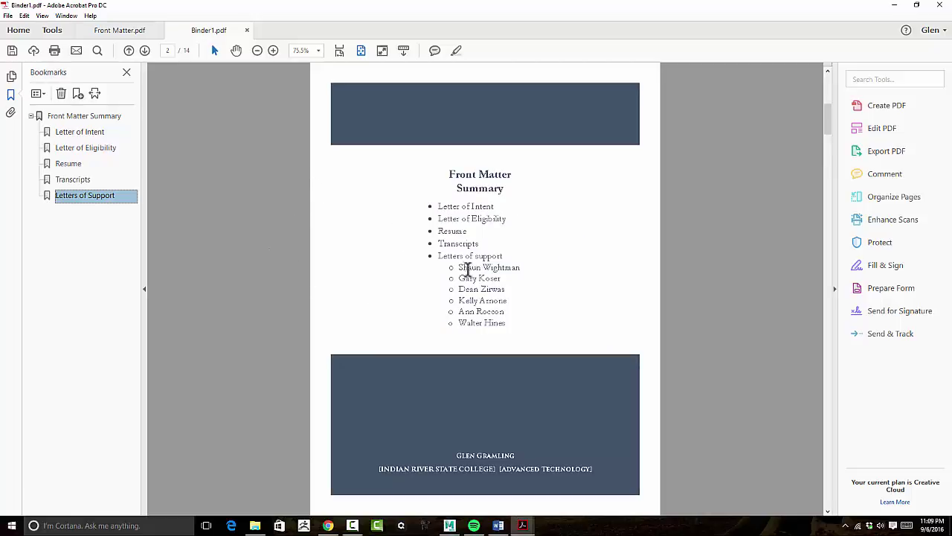
# Add a bookmark named after the first supporter, selected from the summary page's Letters of support list.
pyautogui.moveTo(455, 268); pyautogui.dragTo(498, 262)
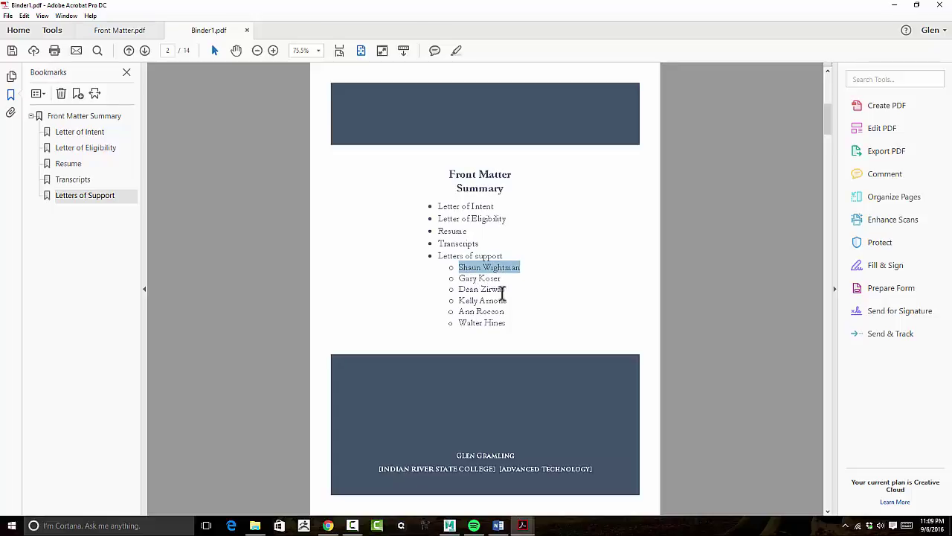
pyautogui.click(484, 278)
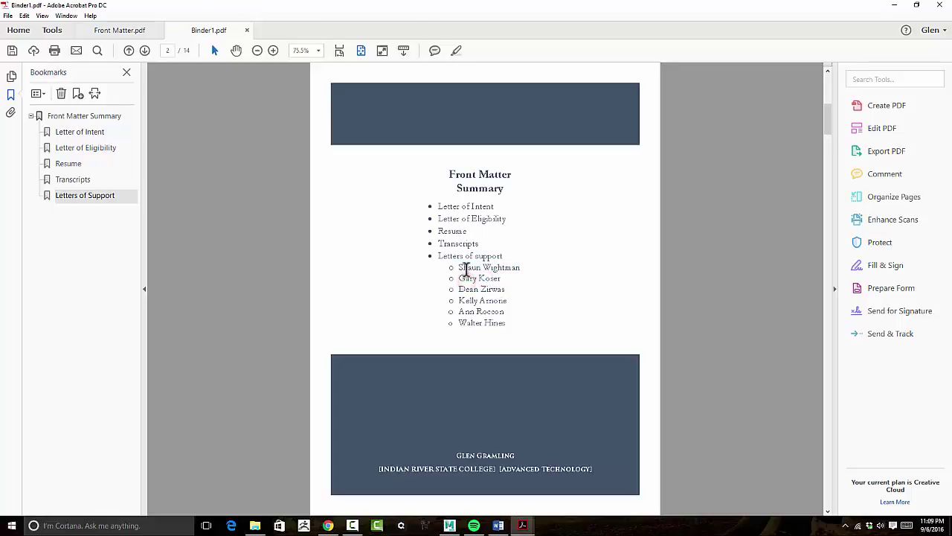
pyautogui.moveTo(458, 266); pyautogui.dragTo(495, 262)
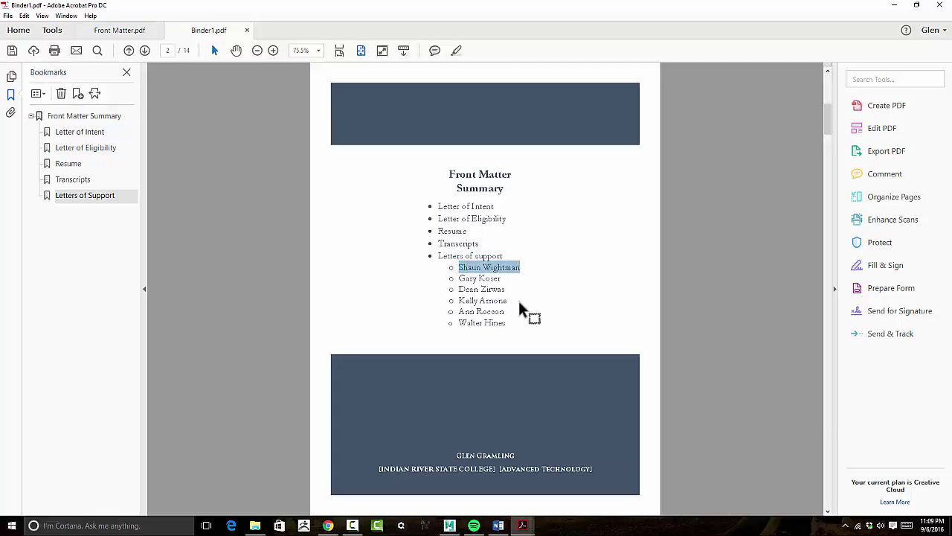
pyautogui.scroll(-10, 494, 256)
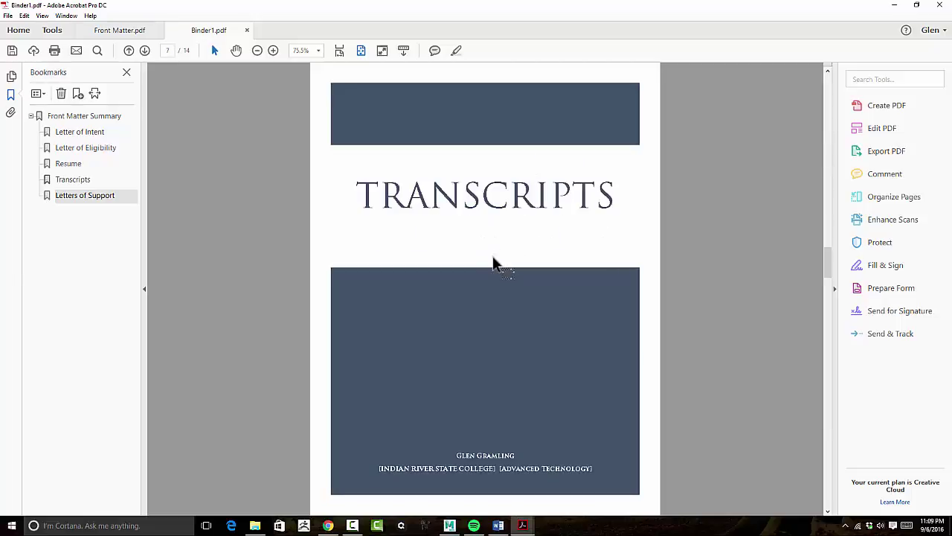
pyautogui.scroll(-4, 493, 255)
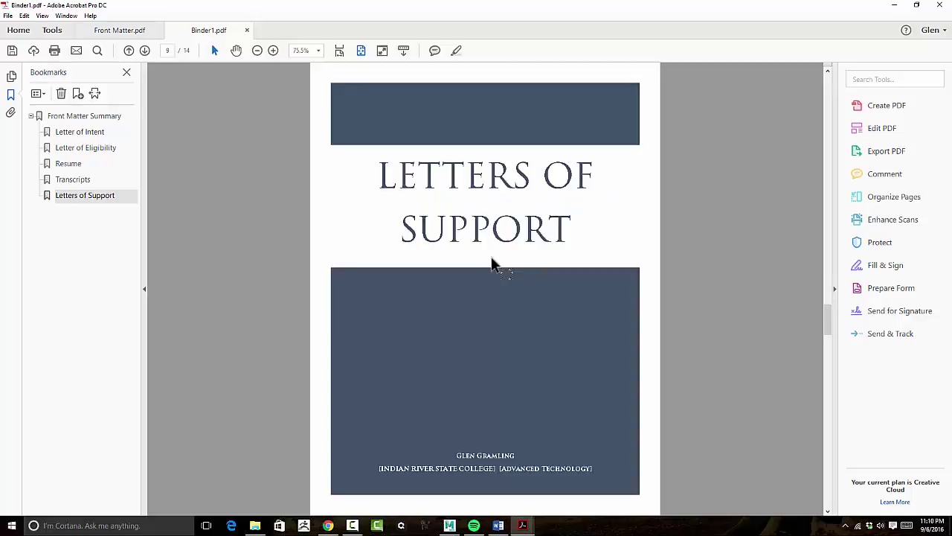
pyautogui.scroll(-3, 491, 257)
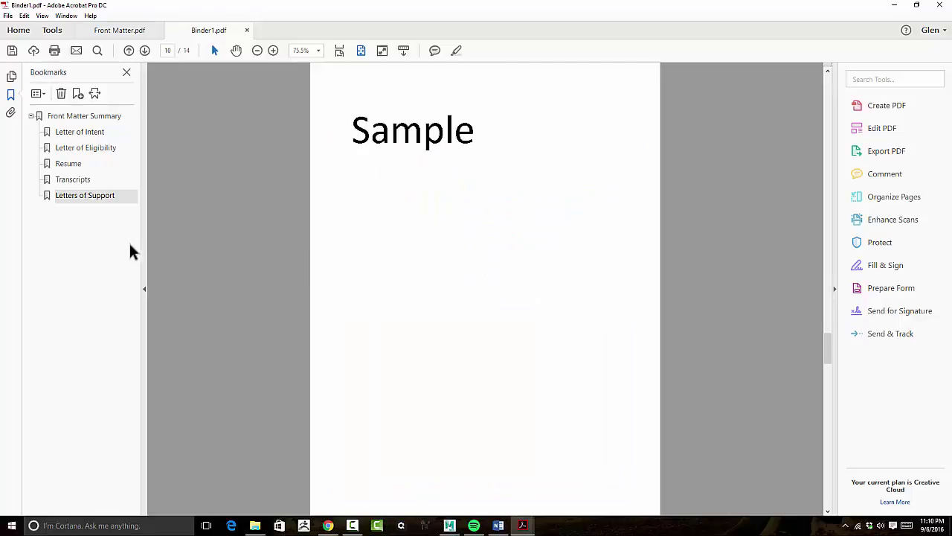
pyautogui.click(78, 95)
pyautogui.press('Return')
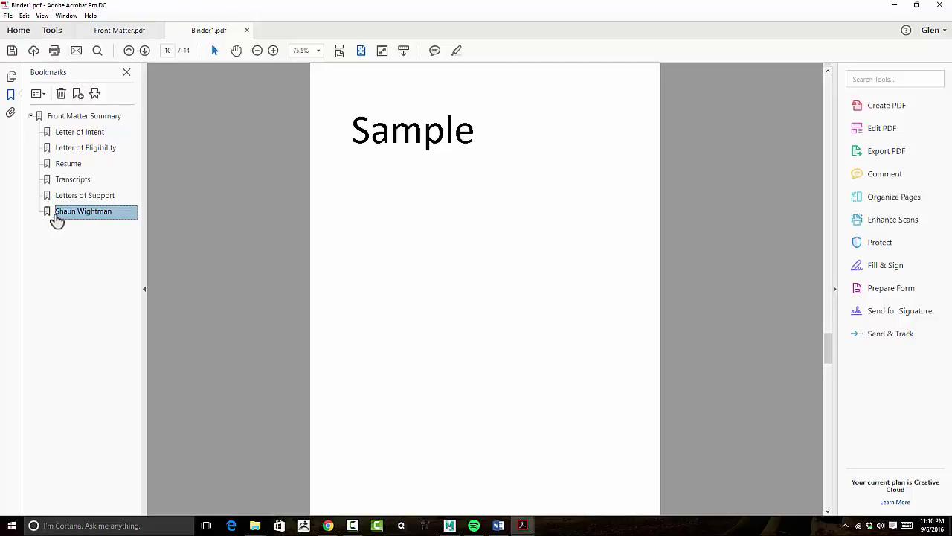
# Add a bookmark named after the second supporter selected in the summary list.
pyautogui.moveTo(66, 212); pyautogui.dragTo(232, 231)
pyautogui.moveTo(425, 248); pyautogui.dragTo(424, 248)
pyautogui.scroll(7, 425, 248)
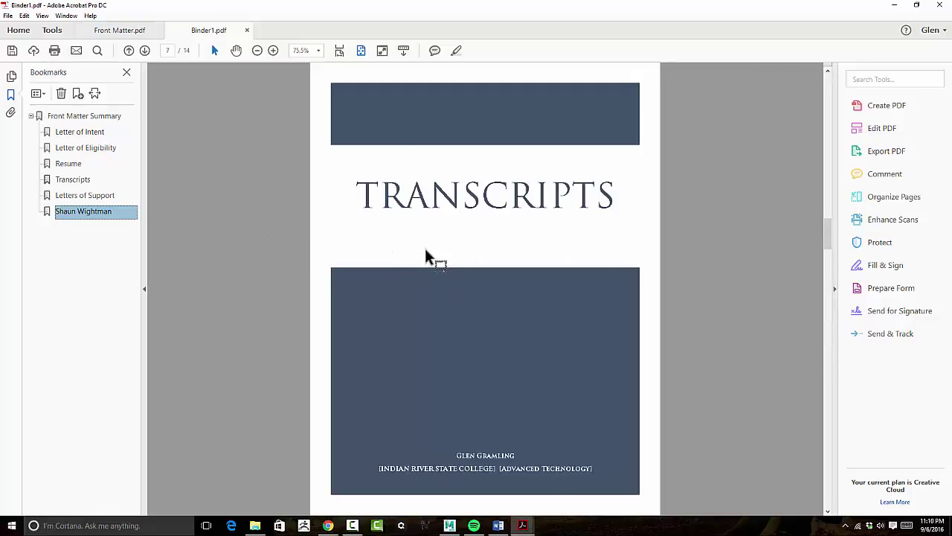
pyautogui.scroll(2, 425, 247)
pyautogui.scroll(-1, 425, 248)
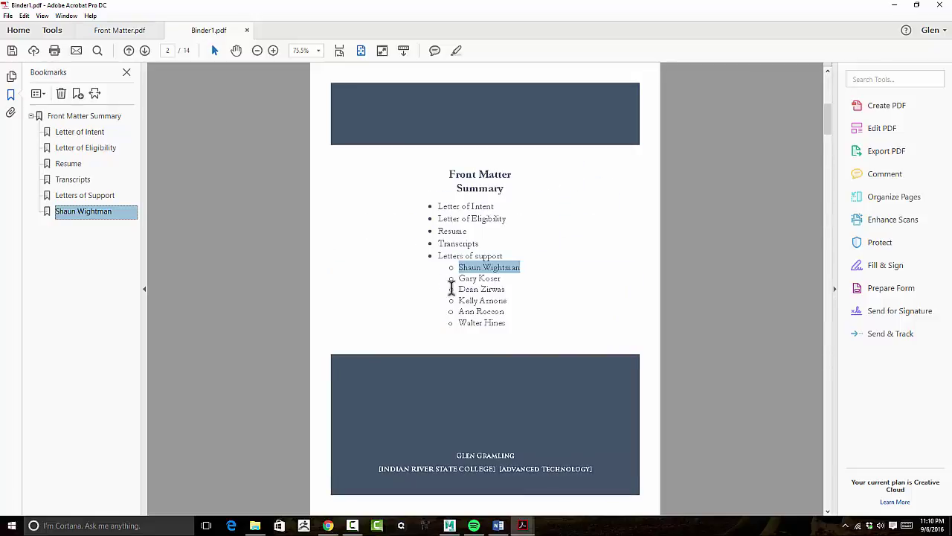
pyautogui.moveTo(459, 279); pyautogui.dragTo(501, 275)
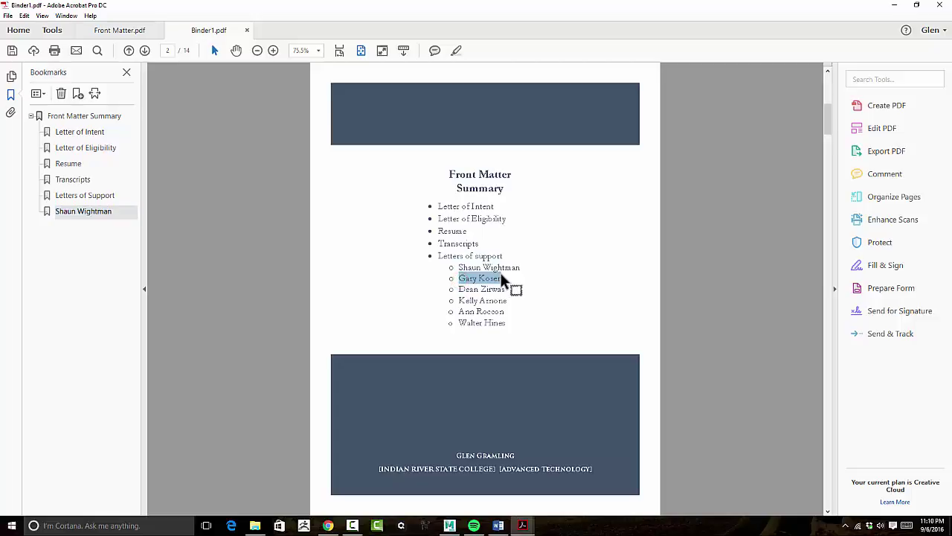
pyautogui.click(81, 94)
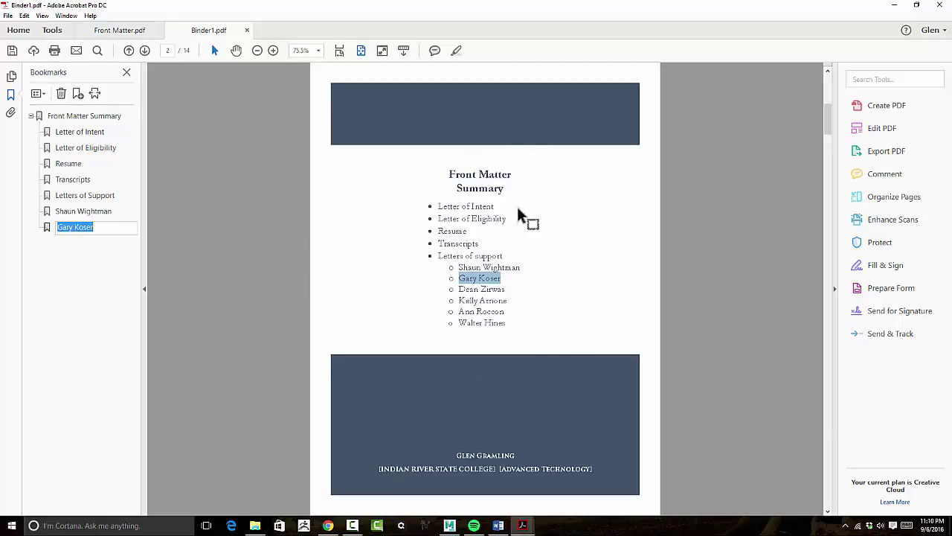
pyautogui.click(35, 313)
# Check both writer bookmarks' destinations and delete the misdirected second writer bookmark.
pyautogui.click(43, 213)
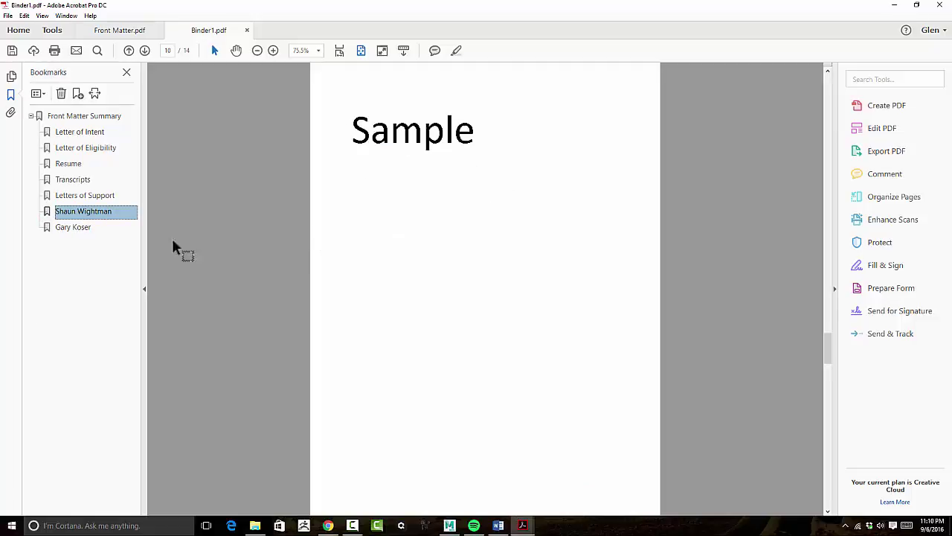
pyautogui.click(72, 227)
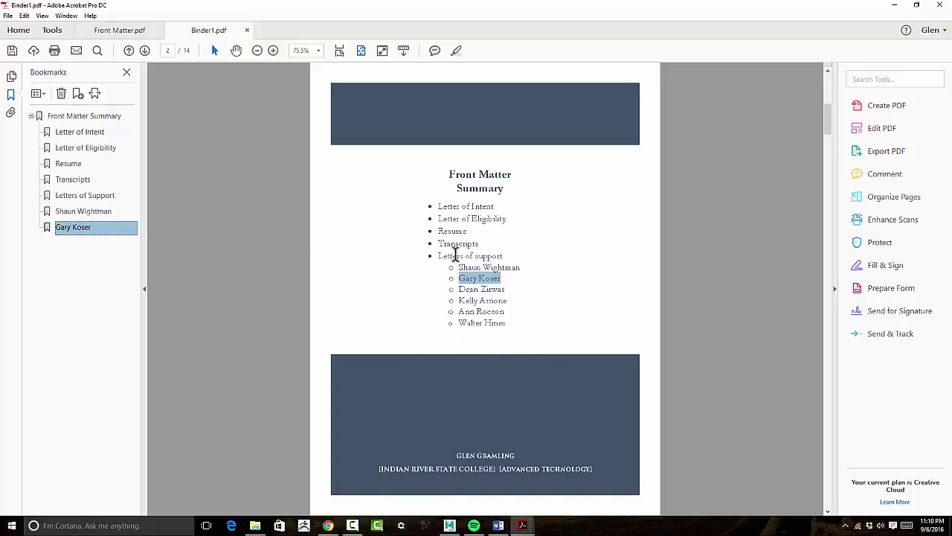
pyautogui.rightClick(74, 235)
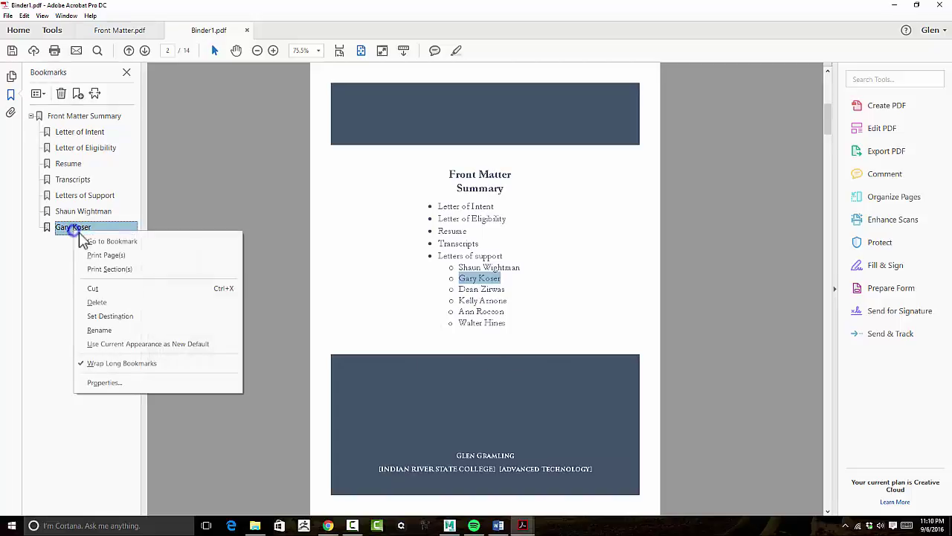
pyautogui.click(132, 305)
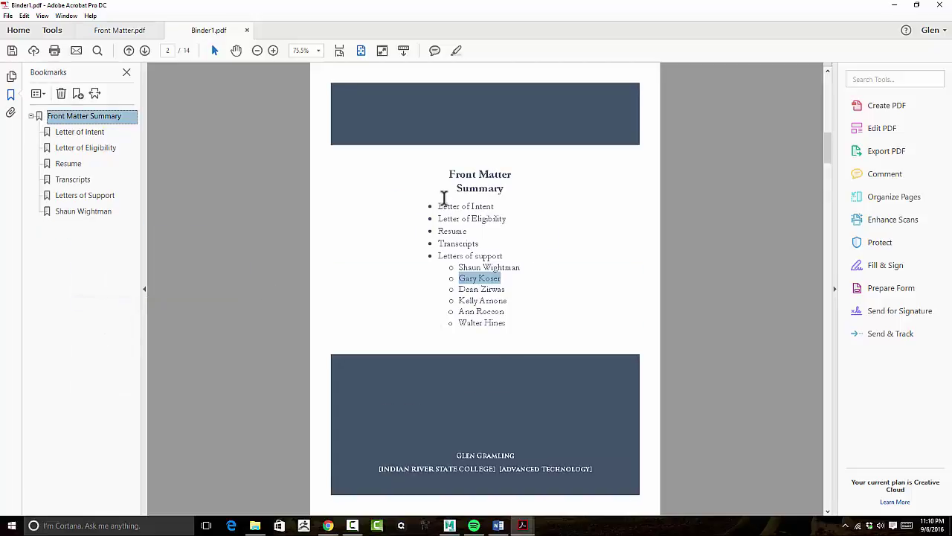
# Recreate the second writer bookmark pointing to the Sample letter on page 11.
pyautogui.click(445, 206)
pyautogui.press('Right')
pyautogui.press('Right')
pyautogui.press('Right')
pyautogui.press('Right')
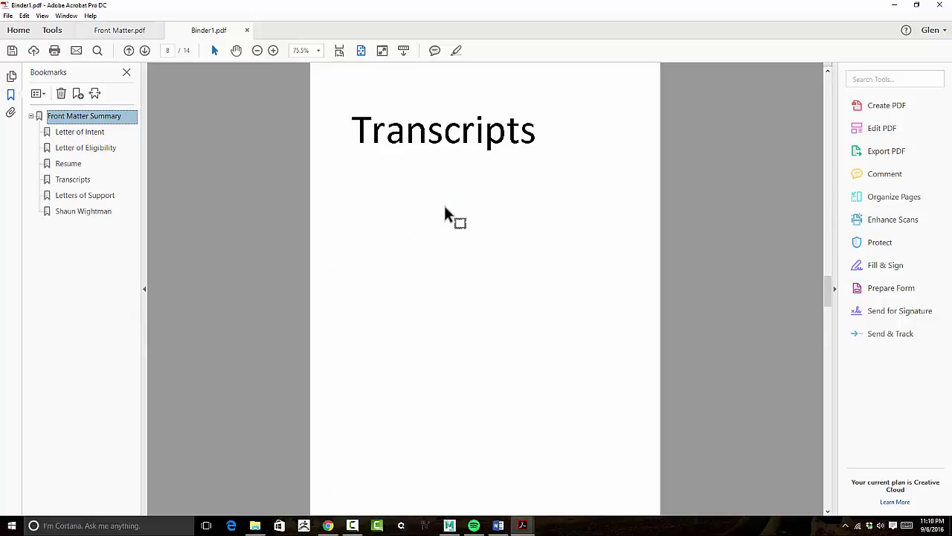
pyautogui.press('Right')
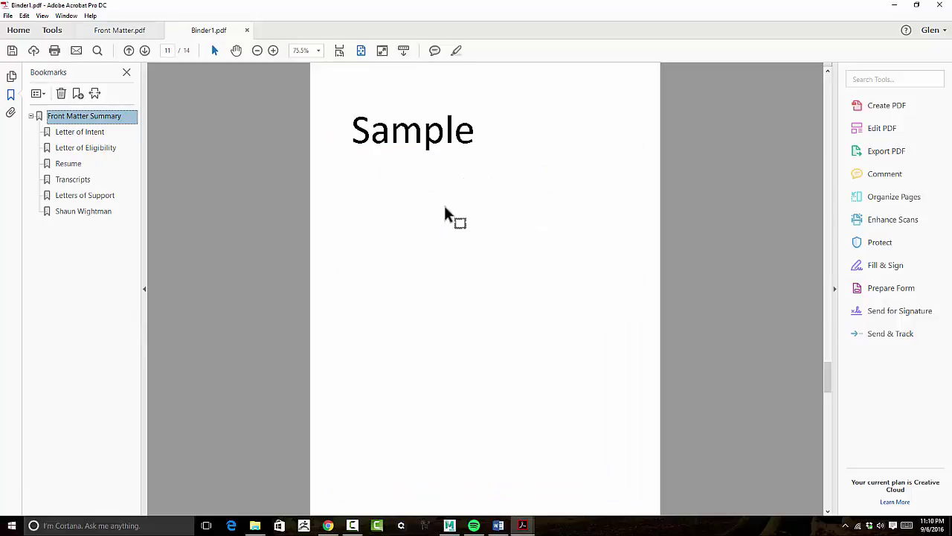
pyautogui.click(77, 95)
pyautogui.press('Return')
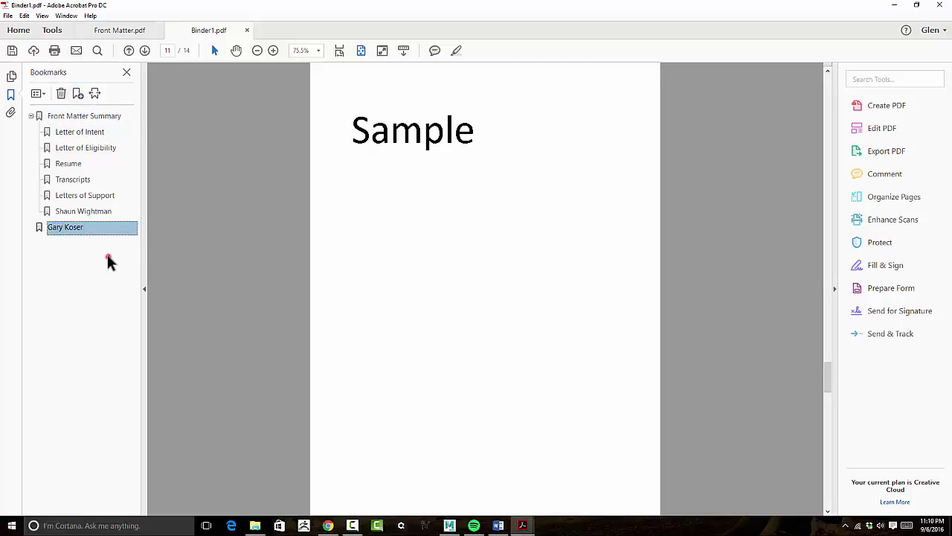
# Add a bookmark for page 12, named with the third writer's name.
pyautogui.moveTo(118, 232); pyautogui.dragTo(408, 233)
pyautogui.moveTo(283, 230); pyautogui.dragTo(511, 286)
pyautogui.scroll(10, 381, 238)
pyautogui.scroll(-3, 380, 235)
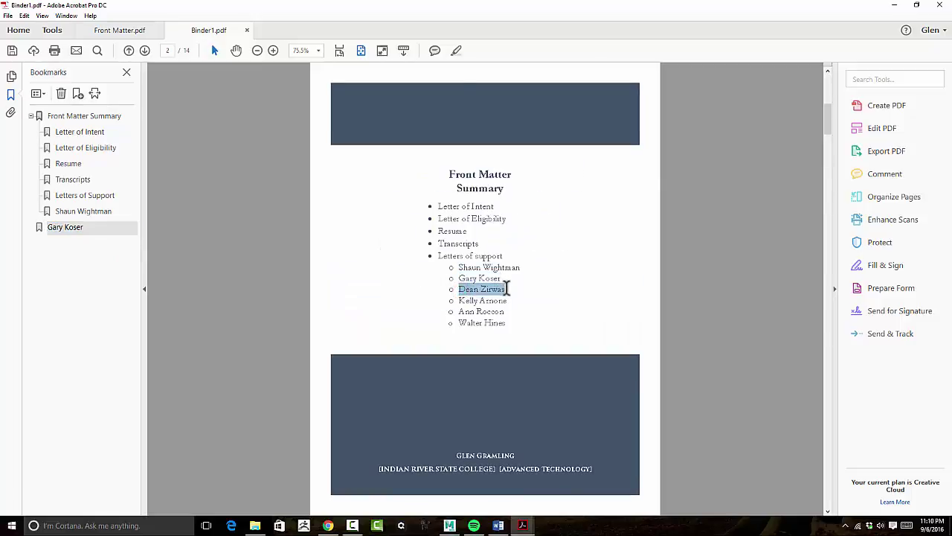
pyautogui.moveTo(499, 288); pyautogui.dragTo(601, 242)
pyautogui.scroll(-10, 612, 232)
pyautogui.scroll(-5, 600, 239)
pyautogui.scroll(6, 593, 243)
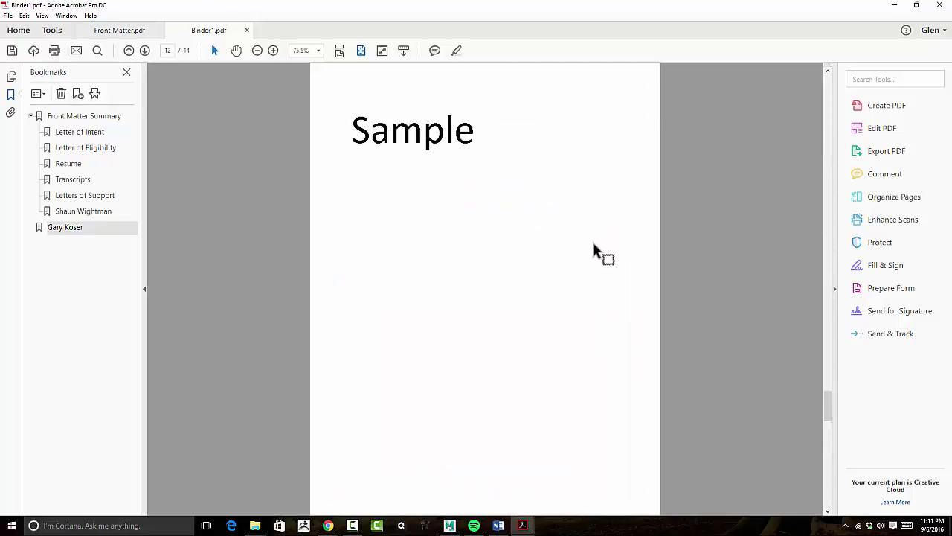
pyautogui.scroll(-1, 591, 242)
pyautogui.scroll(-1, 590, 243)
pyautogui.click(78, 94)
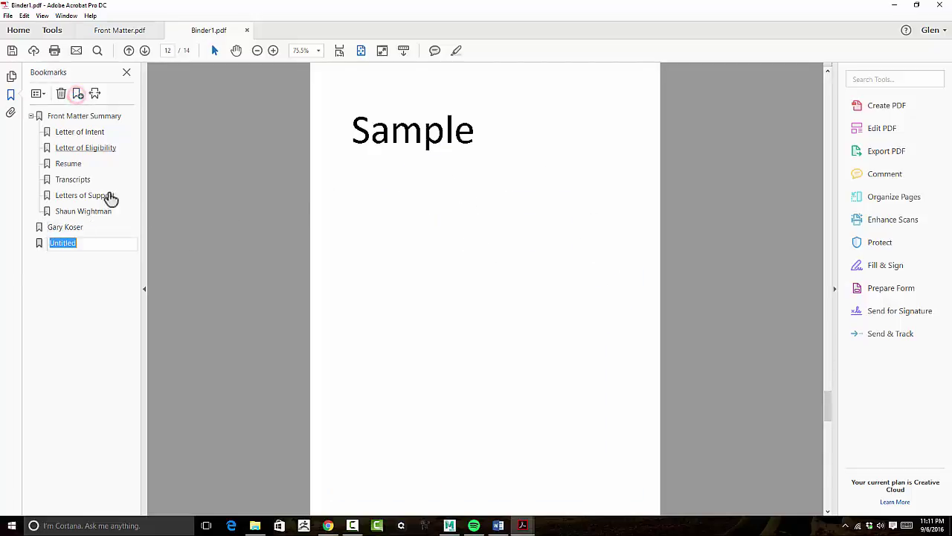
pyautogui.click(79, 269)
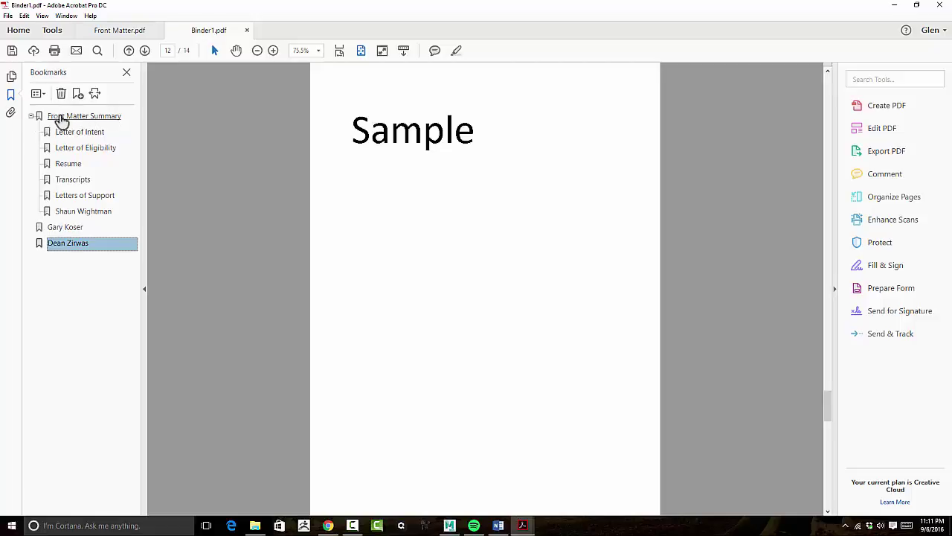
# Drag the three writer bookmarks onto Letters of Support to nest them.
pyautogui.moveTo(63, 213)
pyautogui.mouseDown()
pyautogui.moveTo(71, 204)
pyautogui.moveTo(73, 217)
pyautogui.moveTo(56, 223)
pyautogui.mouseUp()
pyautogui.click(68, 244)
pyautogui.keyDown('shift'); pyautogui.click(65, 230); pyautogui.keyUp('shift')
pyautogui.click(63, 324)
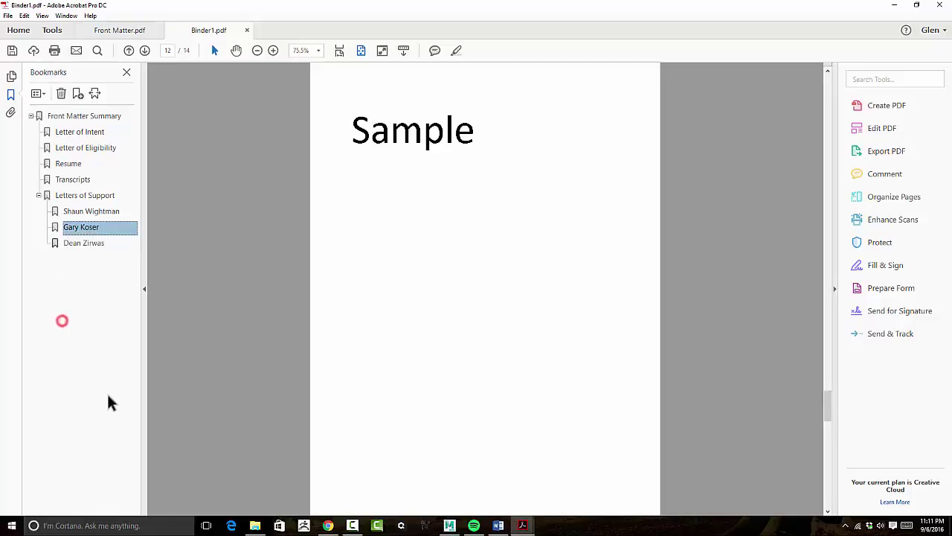
# Collapse and re-expand Letters of Support, then test each of the three writer bookmarks.
pyautogui.click(41, 274)
pyautogui.click(39, 195)
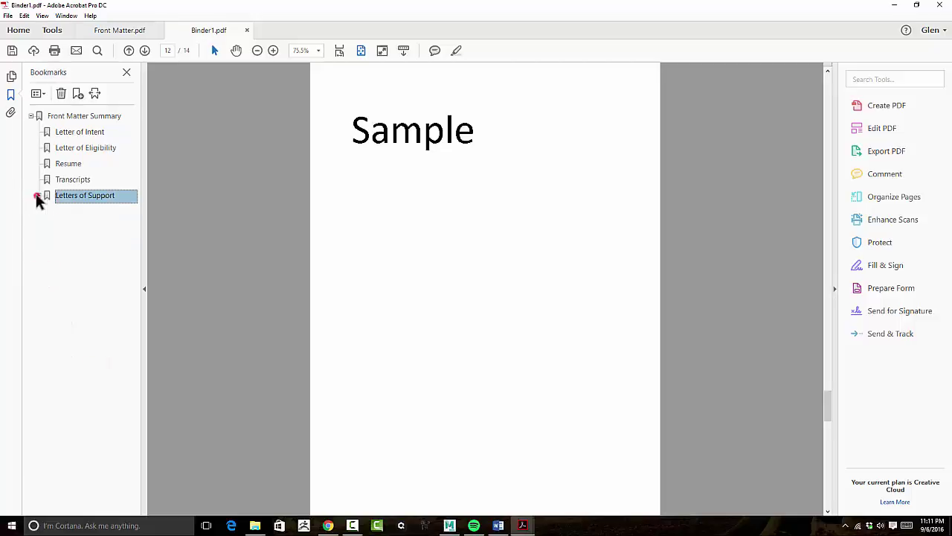
pyautogui.click(39, 195)
pyautogui.click(85, 245)
pyautogui.click(84, 227)
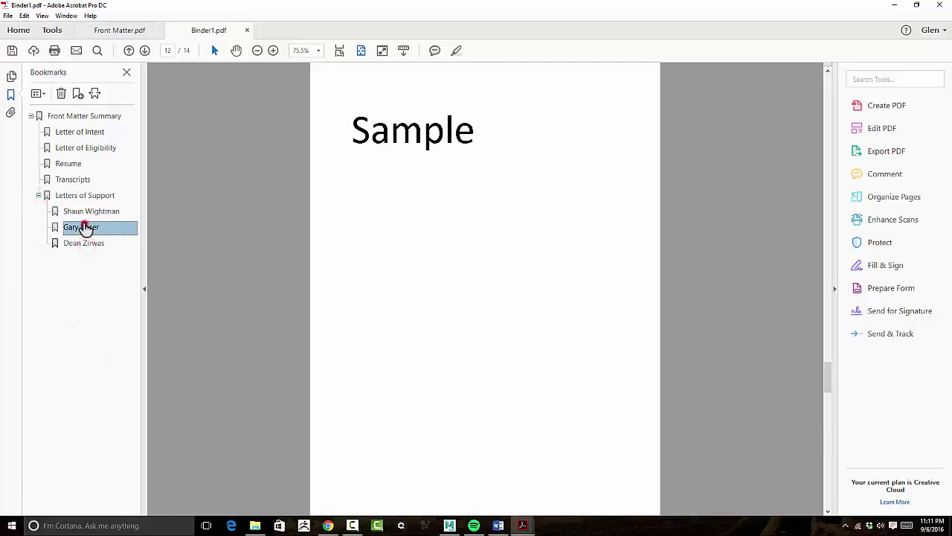
pyautogui.click(86, 212)
# Test every section bookmark up to Front Matter Summary and back down to Letters of Support.
pyautogui.click(85, 194)
pyautogui.click(85, 179)
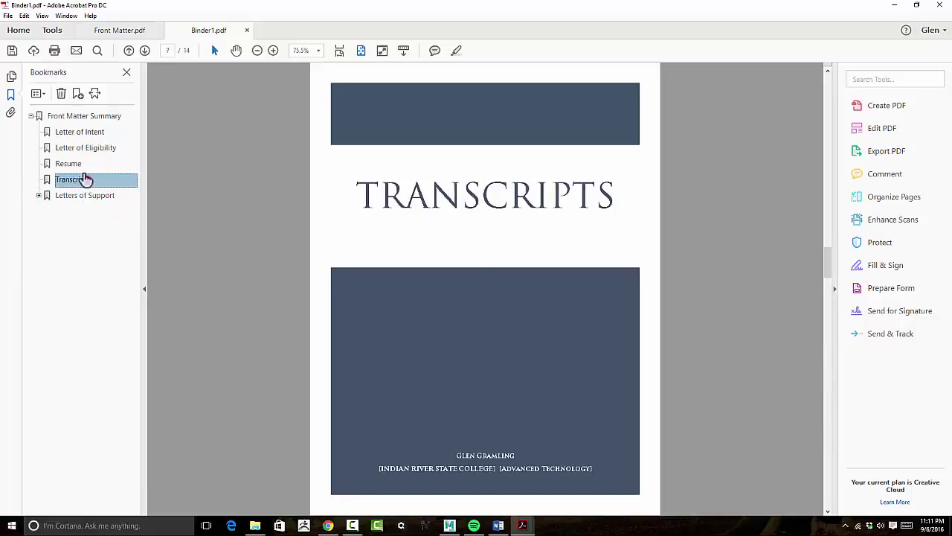
pyautogui.click(77, 164)
pyautogui.click(79, 149)
pyautogui.click(79, 131)
pyautogui.click(76, 116)
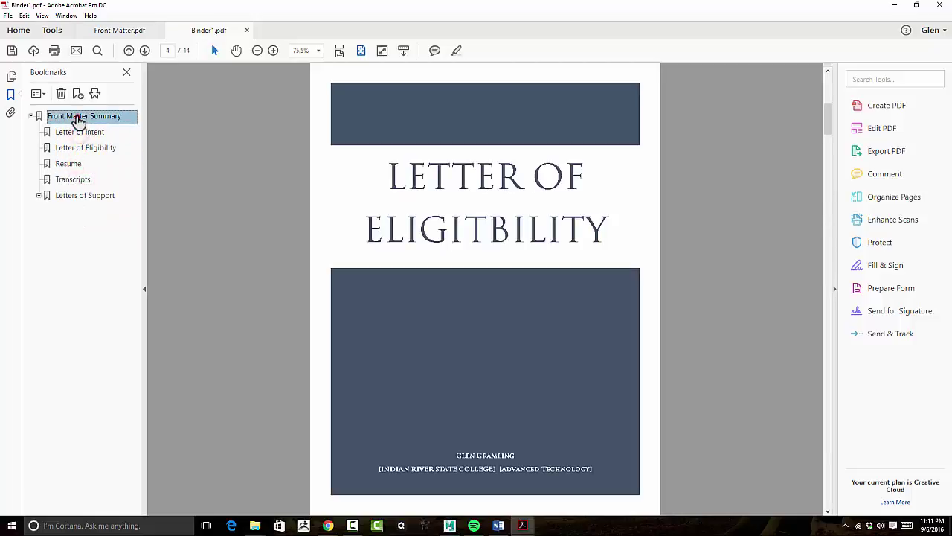
pyautogui.click(75, 134)
pyautogui.click(75, 148)
pyautogui.click(69, 163)
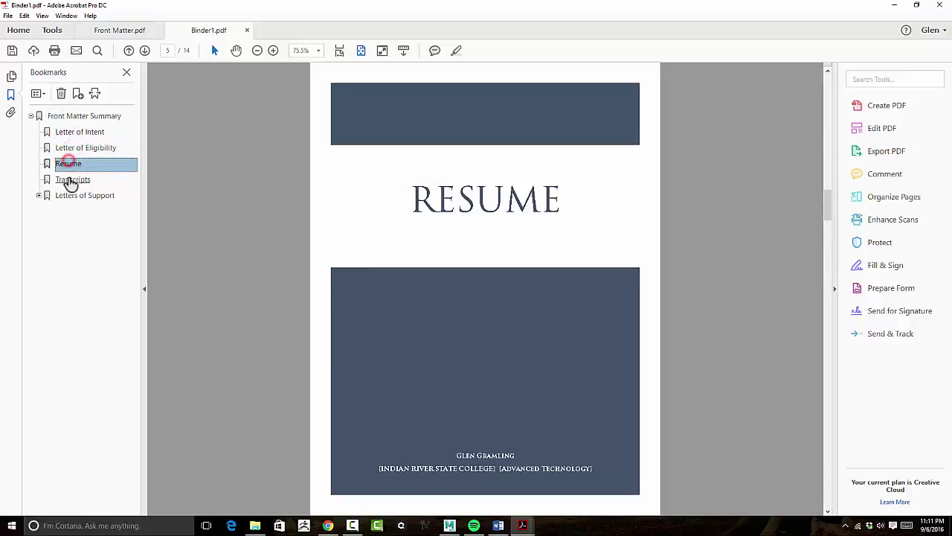
pyautogui.click(69, 179)
pyautogui.click(65, 195)
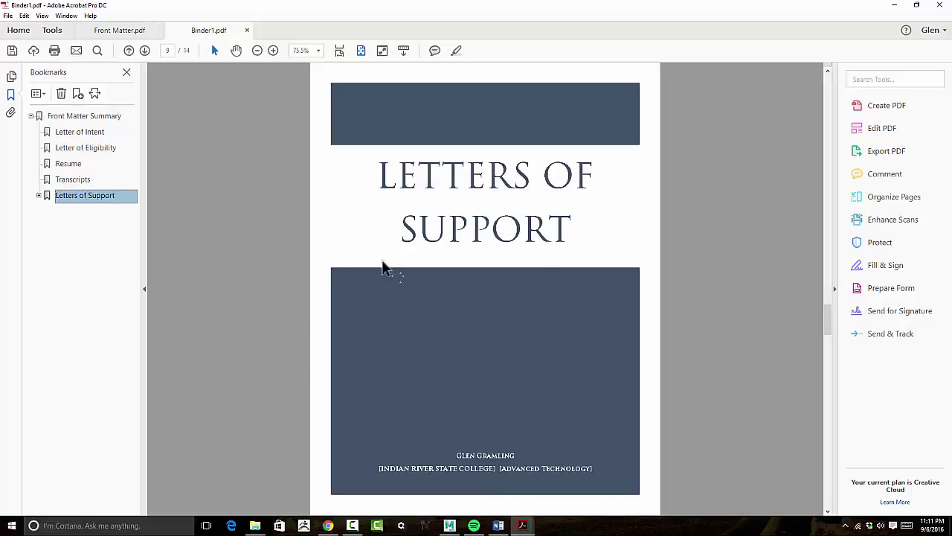
pyautogui.click(38, 196)
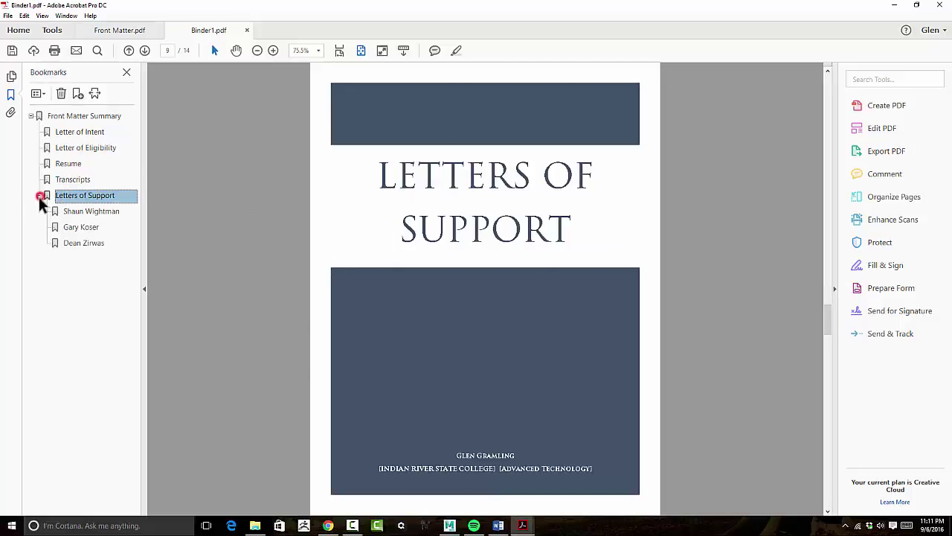
# Go to Binder1's Front Matter Summary page and click through its listed entries.
pyautogui.click(83, 117)
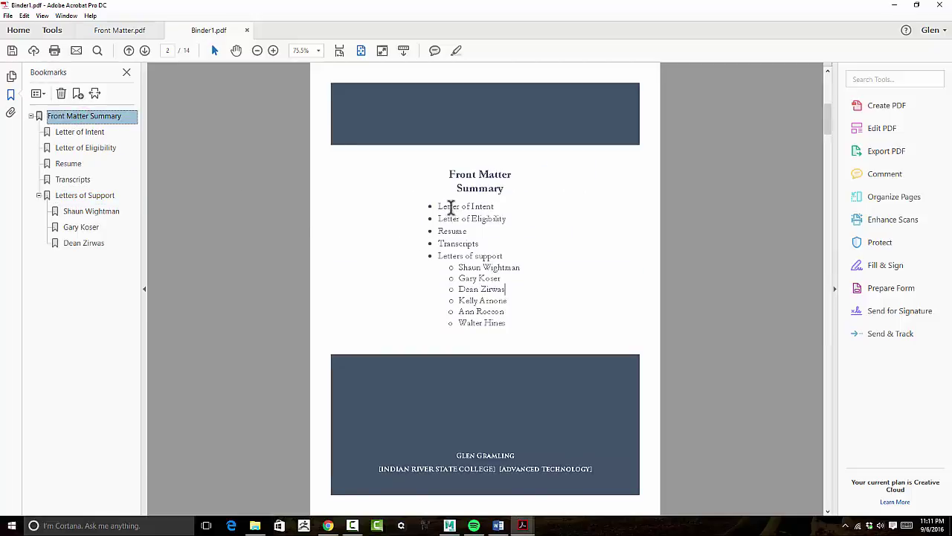
pyautogui.click(480, 210)
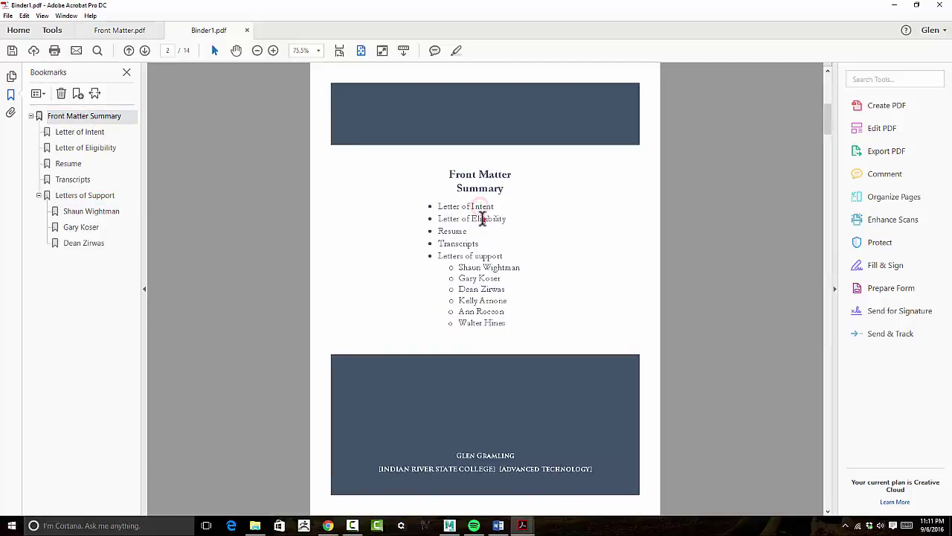
pyautogui.click(452, 230)
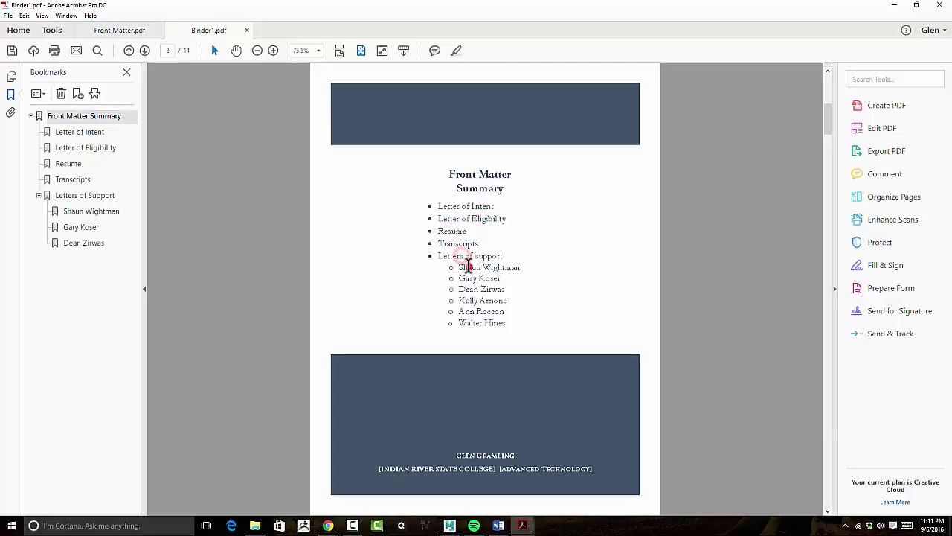
pyautogui.click(474, 291)
pyautogui.click(476, 301)
pyautogui.click(474, 313)
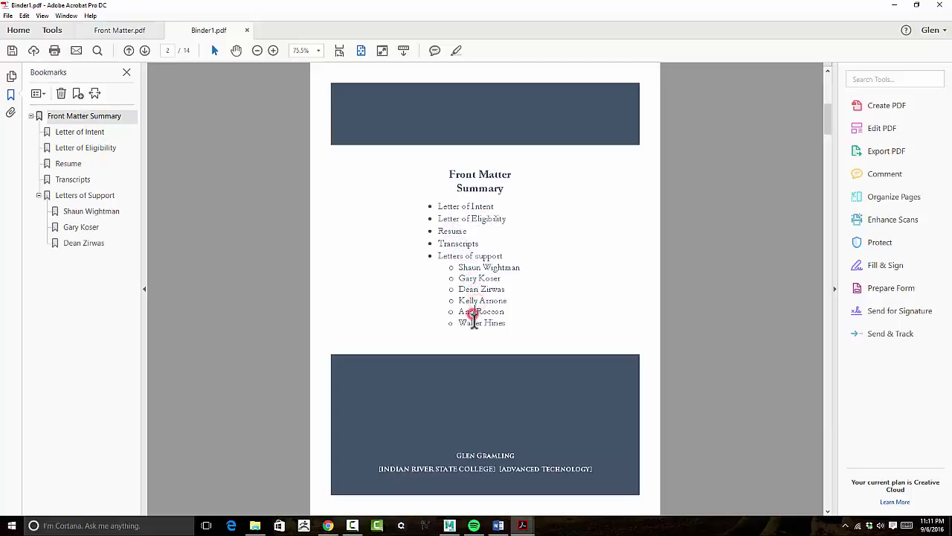
pyautogui.click(474, 323)
pyautogui.click(542, 267)
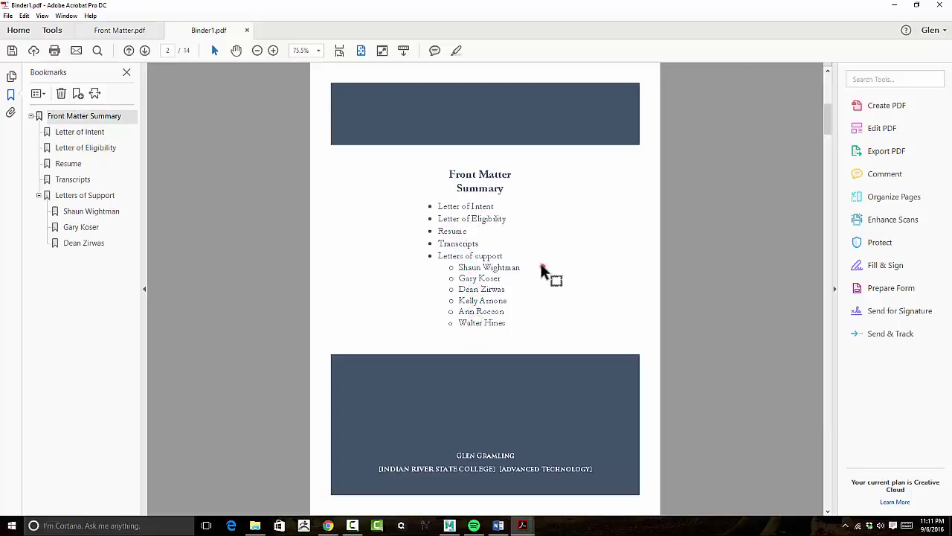
pyautogui.click(455, 192)
# Switch between the Front Matter and Binder1 documents, then close Front Matter.pdf, keeping Binder1 in view.
pyautogui.click(51, 30)
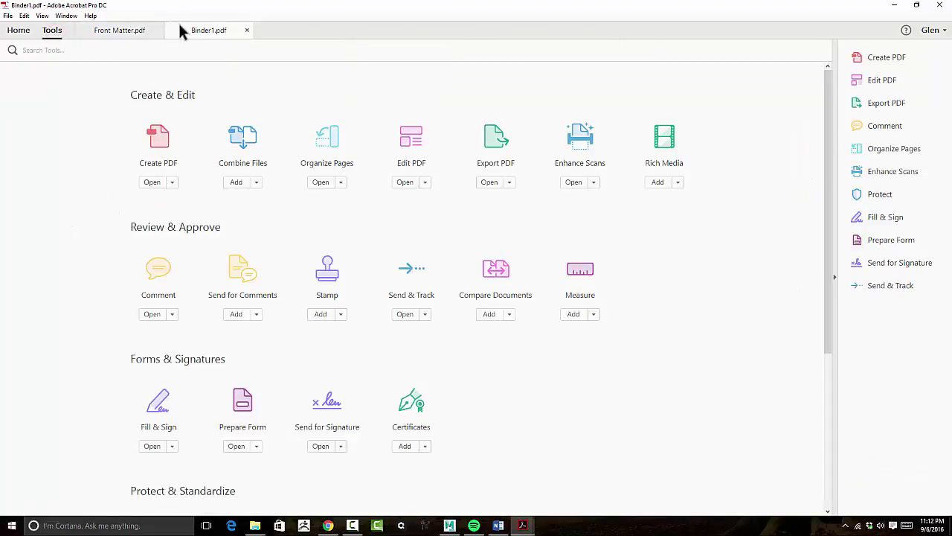
pyautogui.click(182, 28)
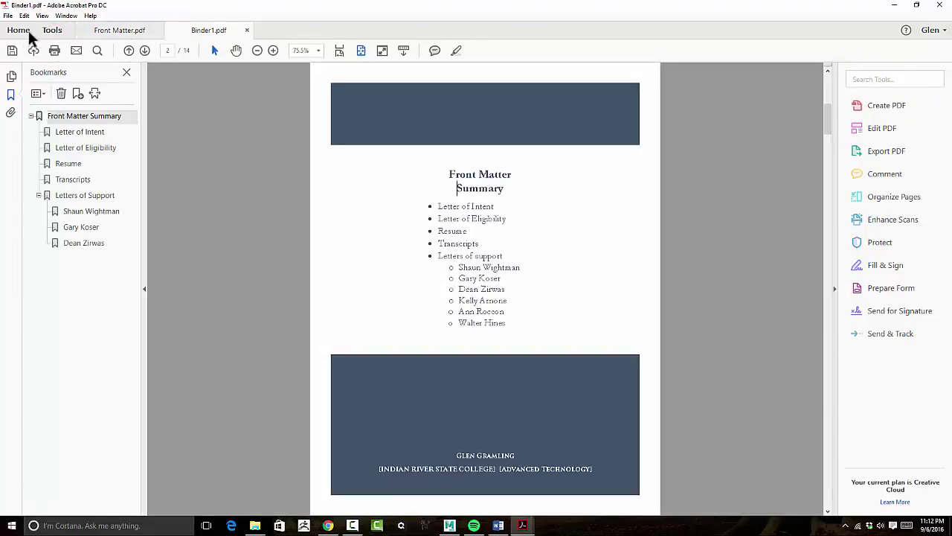
pyautogui.click(19, 30)
pyautogui.click(104, 30)
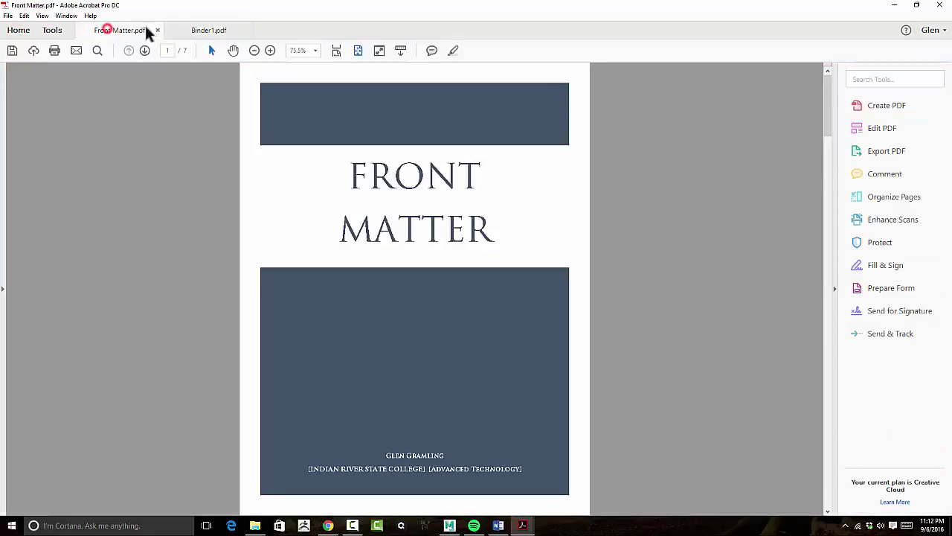
pyautogui.click(218, 30)
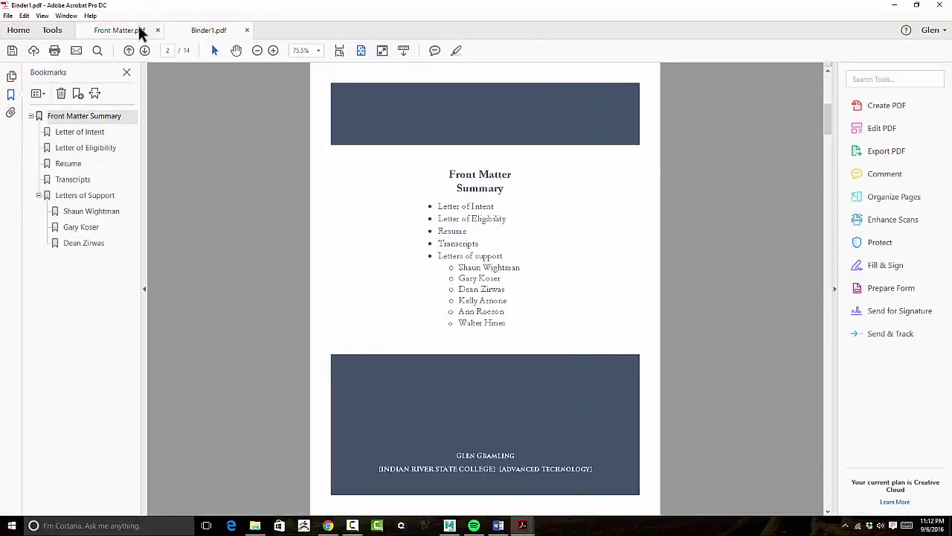
pyautogui.click(121, 30)
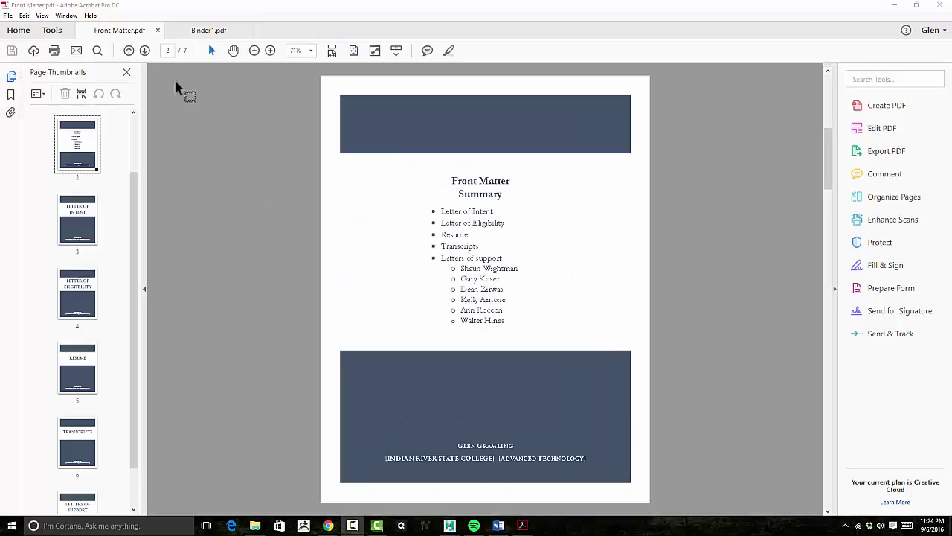
pyautogui.click(157, 30)
pyautogui.click(126, 30)
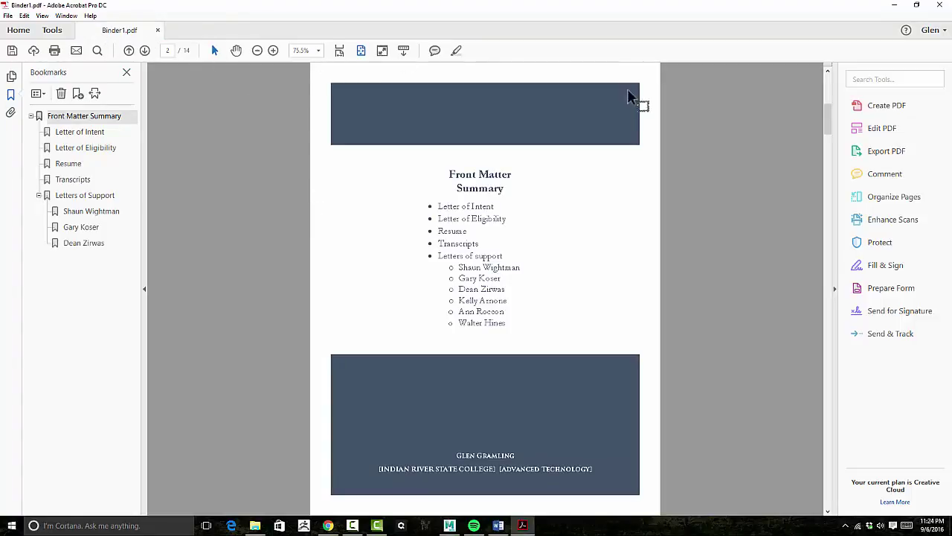
# In Edit PDF, link the Letter of Intent summary entry to its Letter of Intent page.
pyautogui.click(884, 128)
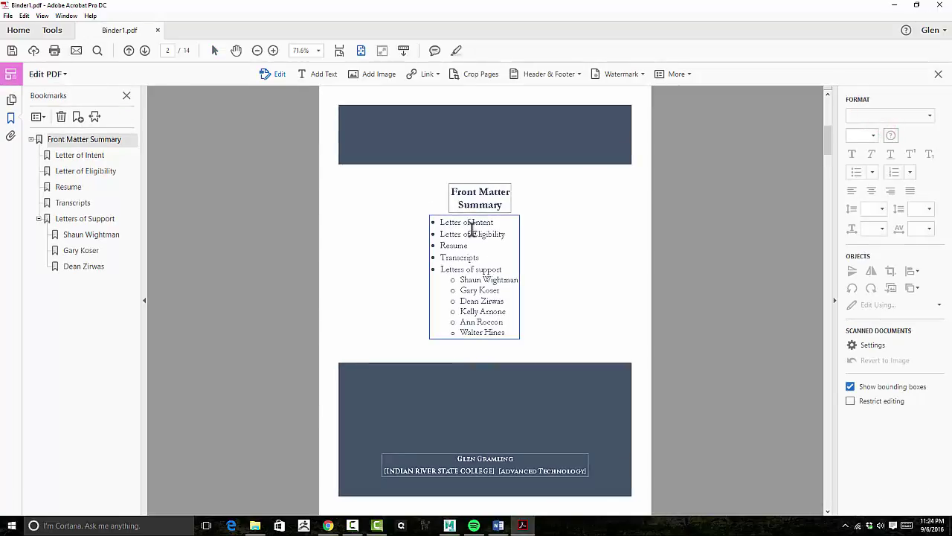
pyautogui.click(426, 75)
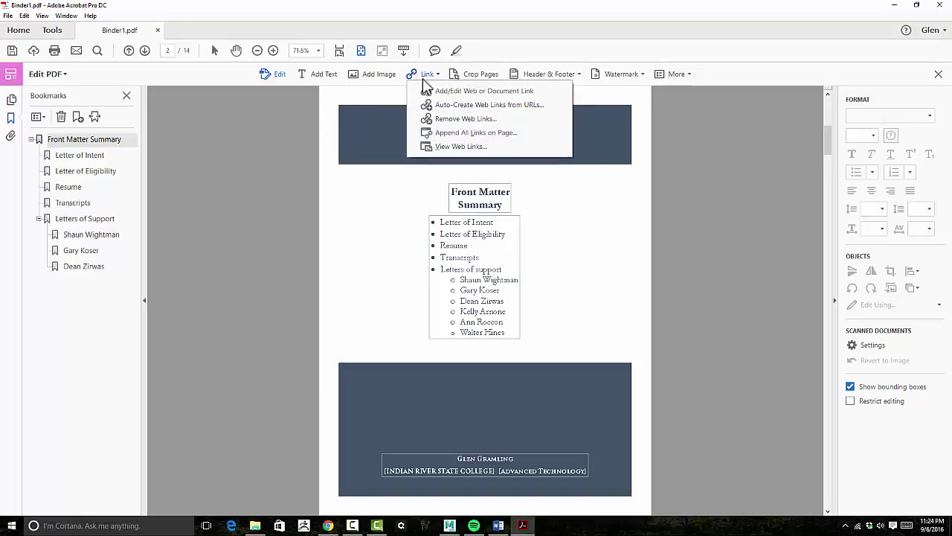
pyautogui.click(453, 92)
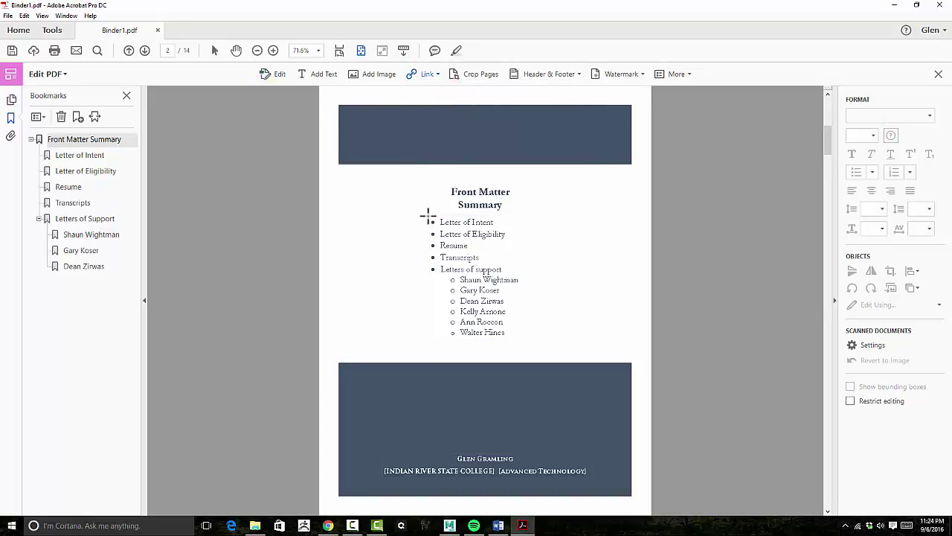
pyautogui.moveTo(428, 216); pyautogui.dragTo(499, 225)
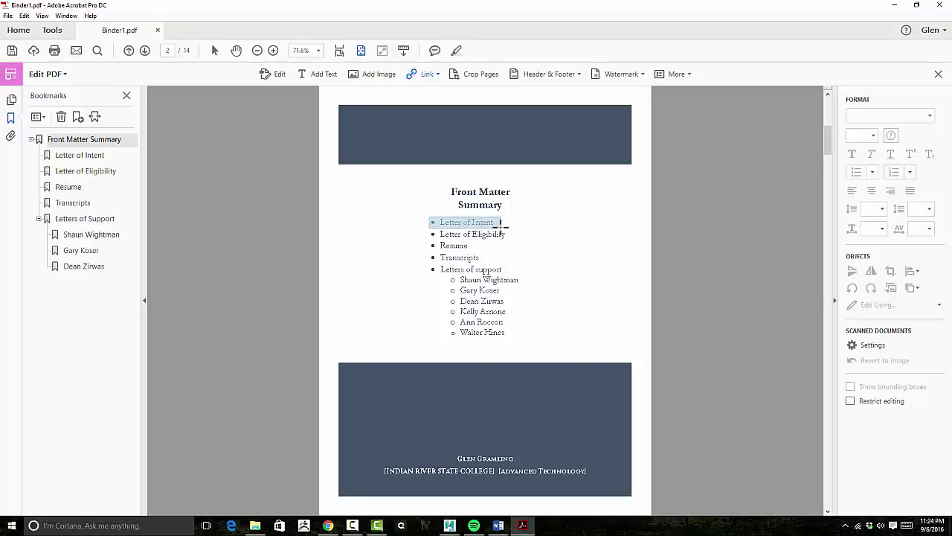
pyautogui.moveTo(501, 224); pyautogui.dragTo(502, 226)
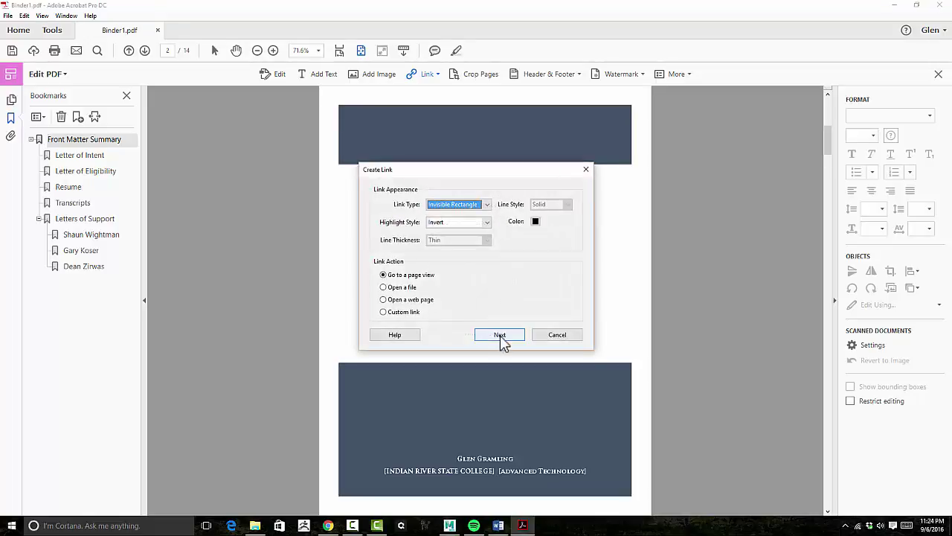
pyautogui.moveTo(479, 169); pyautogui.dragTo(479, 130)
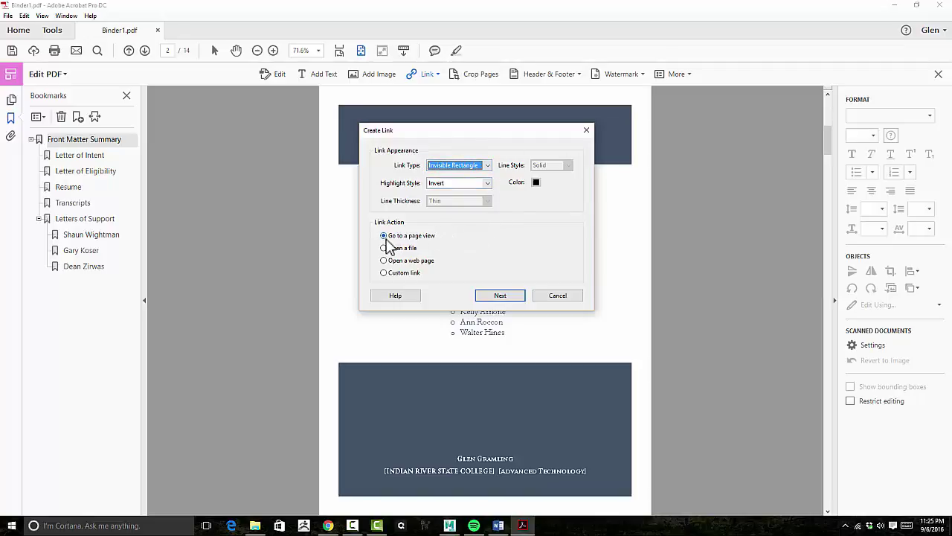
pyautogui.click(503, 298)
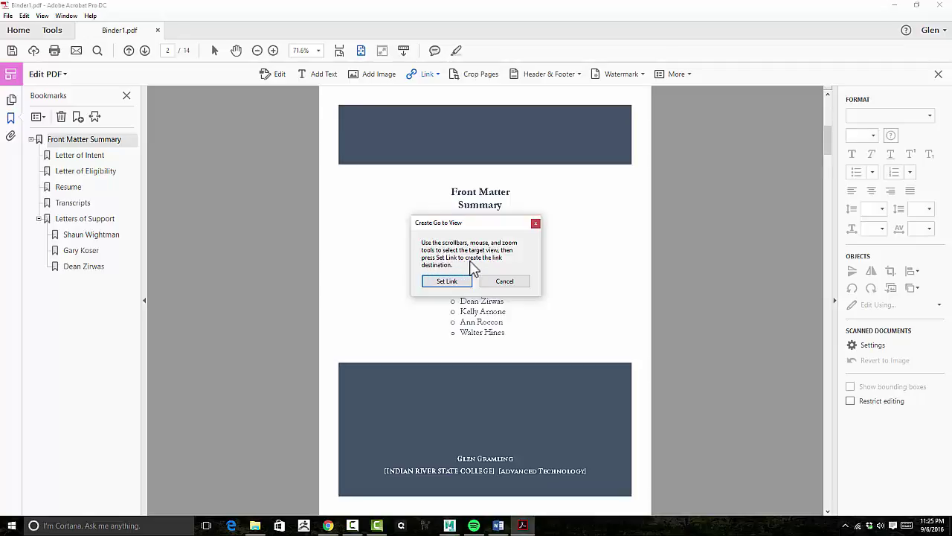
pyautogui.scroll(-2, 575, 239)
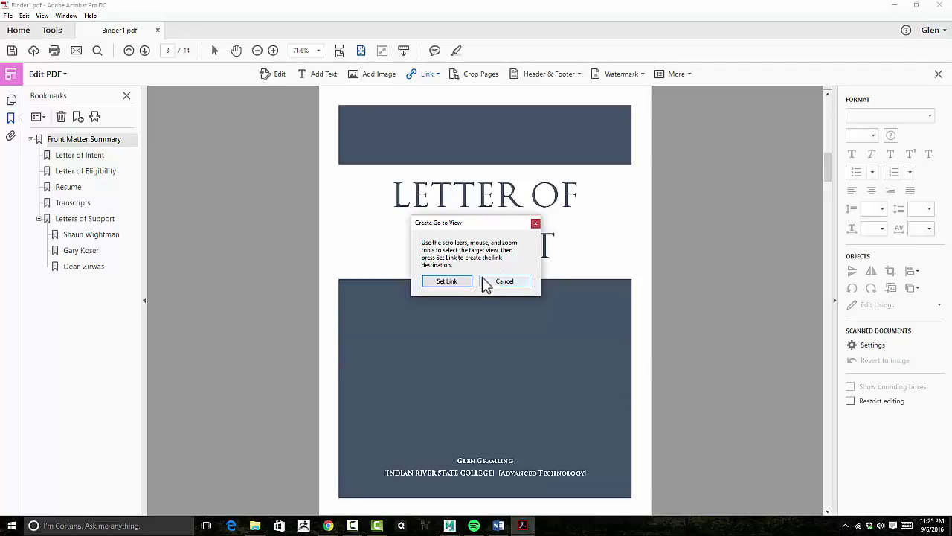
pyautogui.moveTo(463, 221); pyautogui.dragTo(330, 231)
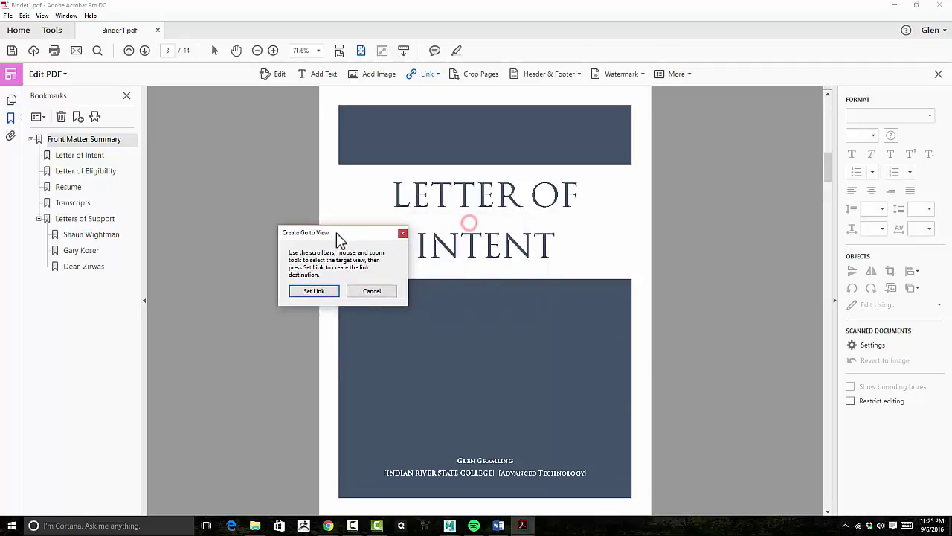
pyautogui.click(313, 291)
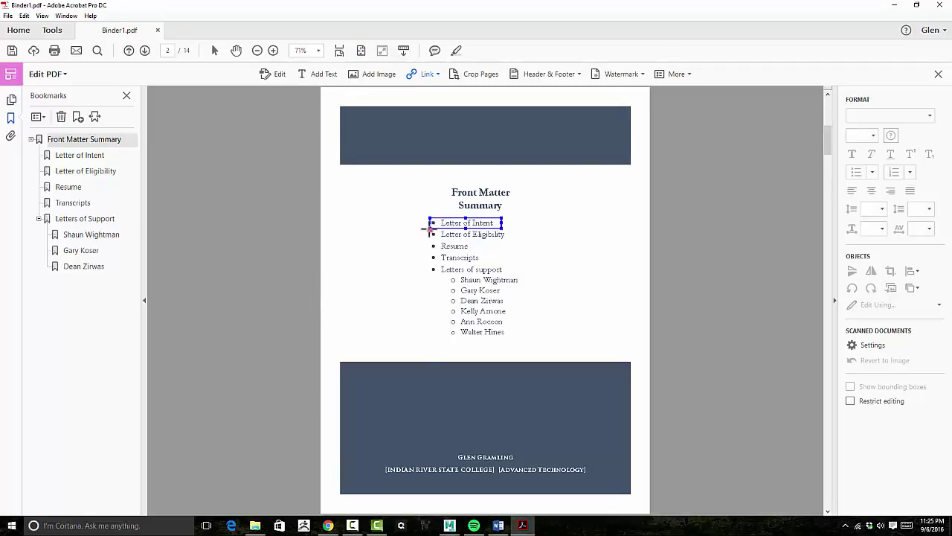
# Link the Letter of Eligibility and Resume summary entries to their section pages.
pyautogui.moveTo(430, 229); pyautogui.dragTo(506, 238)
pyautogui.click(499, 335)
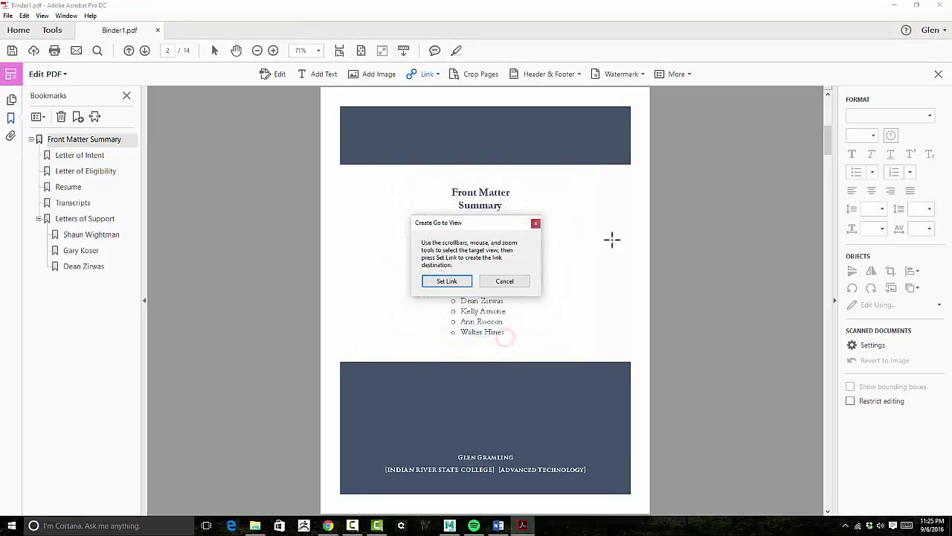
pyautogui.scroll(-2, 611, 240)
pyautogui.click(462, 283)
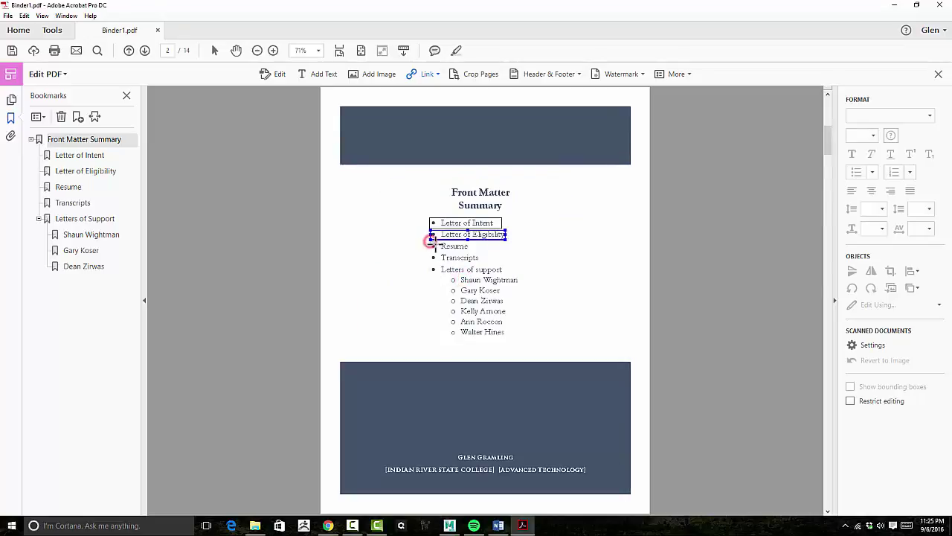
pyautogui.moveTo(430, 240); pyautogui.dragTo(473, 253)
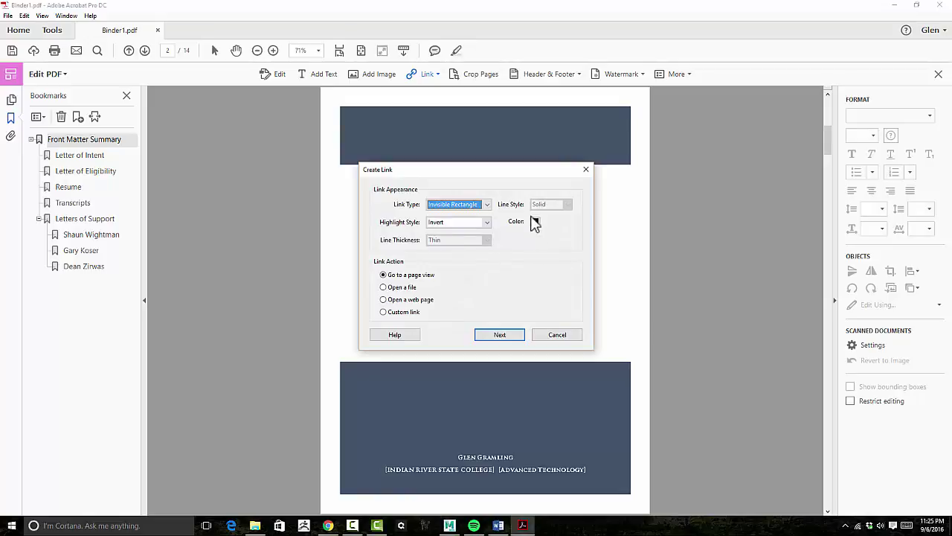
pyautogui.moveTo(519, 171); pyautogui.dragTo(351, 166)
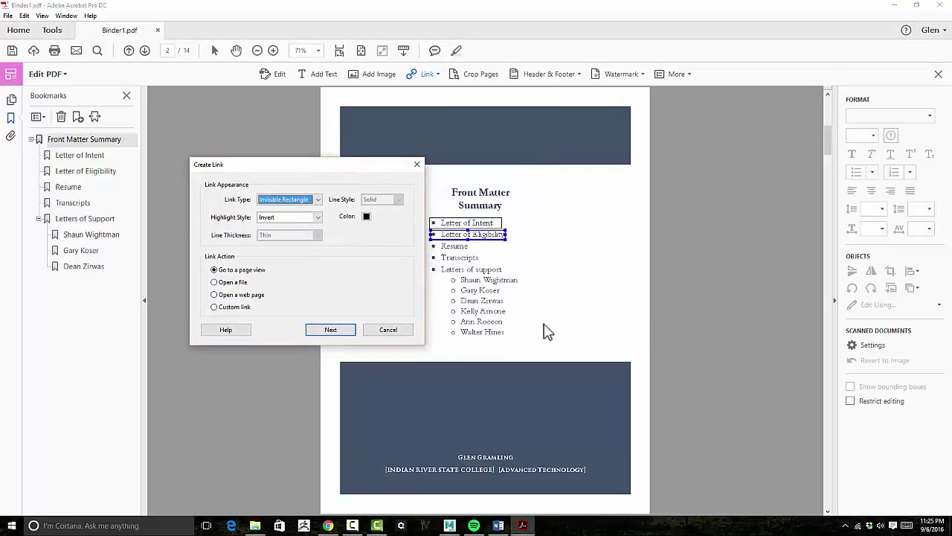
pyautogui.click(350, 329)
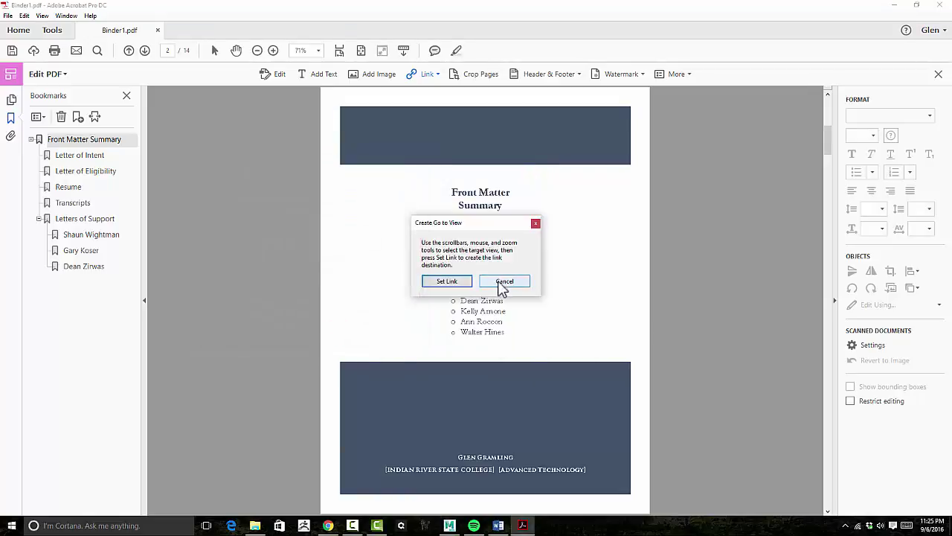
pyautogui.scroll(-3, 662, 272)
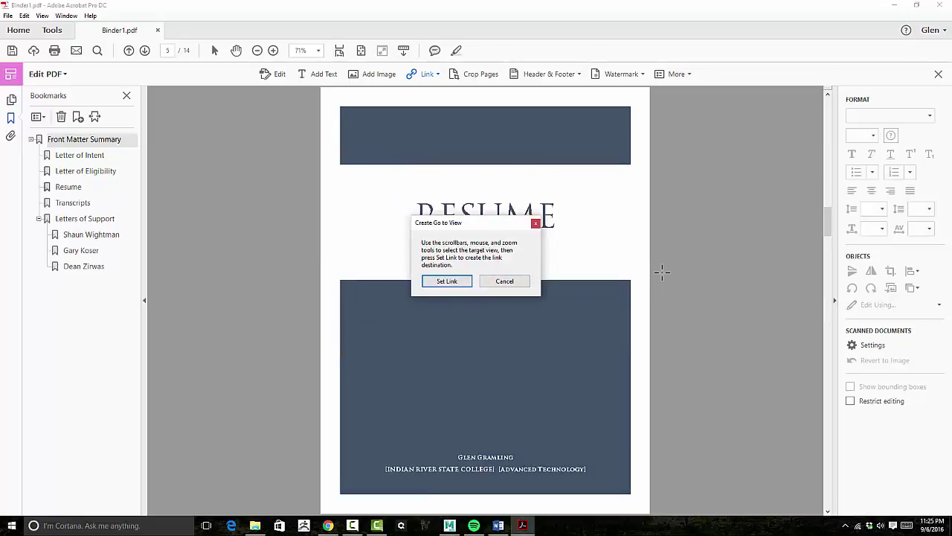
pyautogui.click(446, 281)
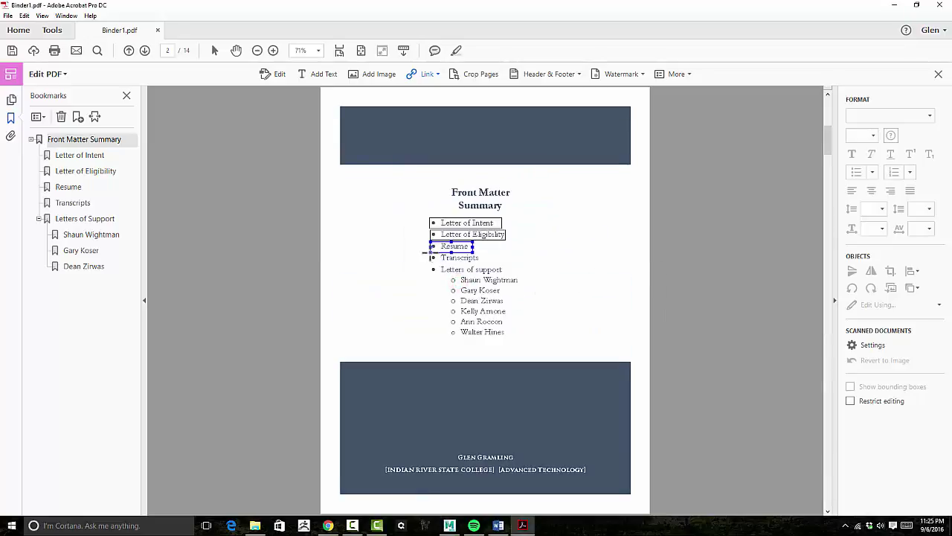
# Link the Transcripts and Letters of support entries to their pages, then exit Edit PDF.
pyautogui.moveTo(430, 253); pyautogui.dragTo(482, 264)
pyautogui.click(500, 334)
pyautogui.scroll(-2, 622, 255)
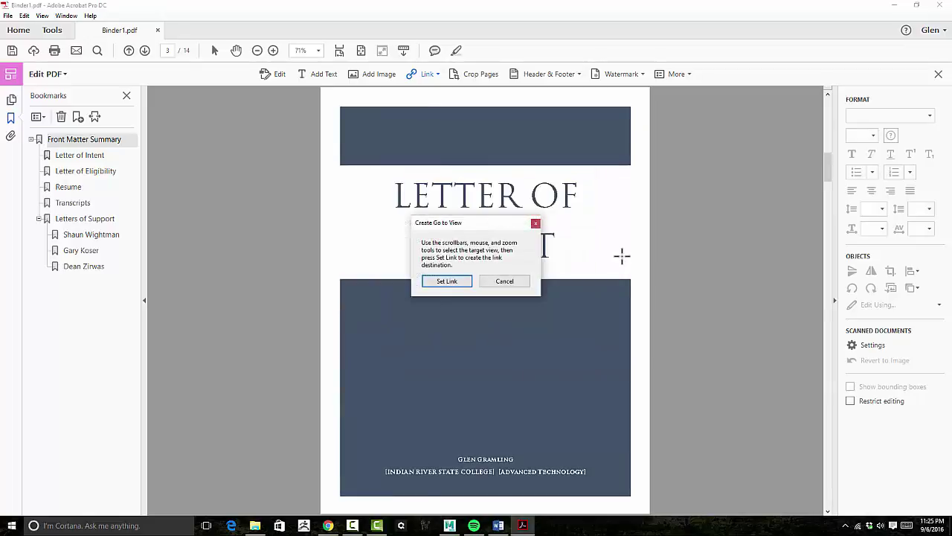
pyautogui.scroll(-2, 622, 255)
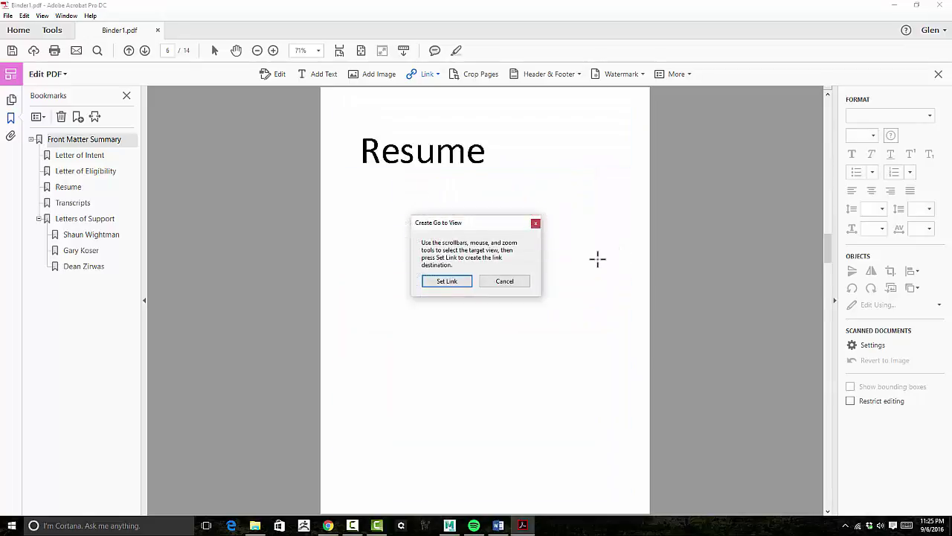
pyautogui.scroll(-1, 598, 258)
pyautogui.click(450, 282)
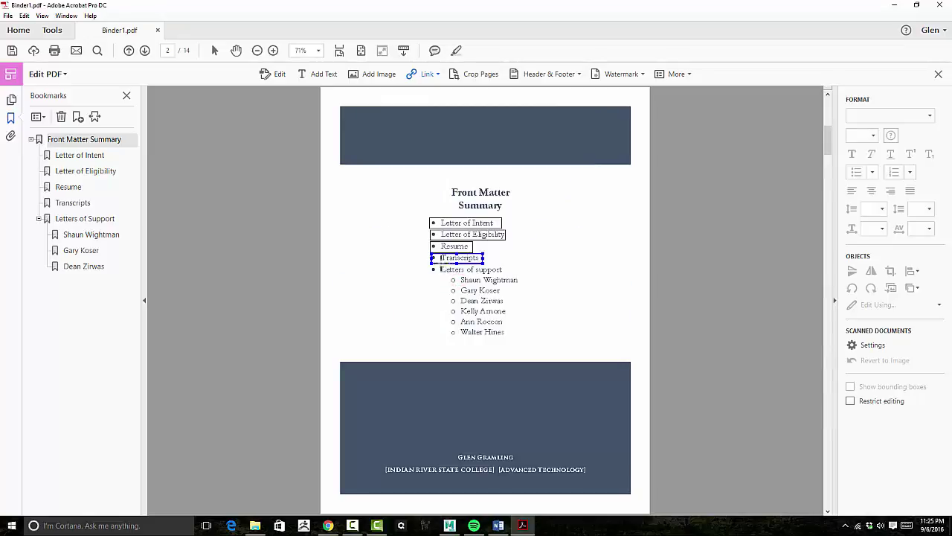
pyautogui.moveTo(431, 266); pyautogui.dragTo(506, 277)
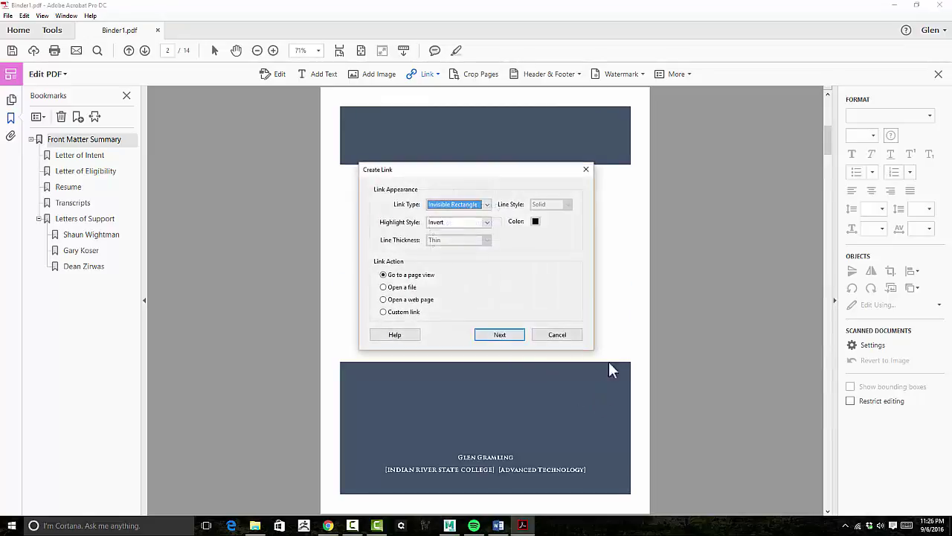
pyautogui.click(492, 334)
pyautogui.scroll(-10, 680, 303)
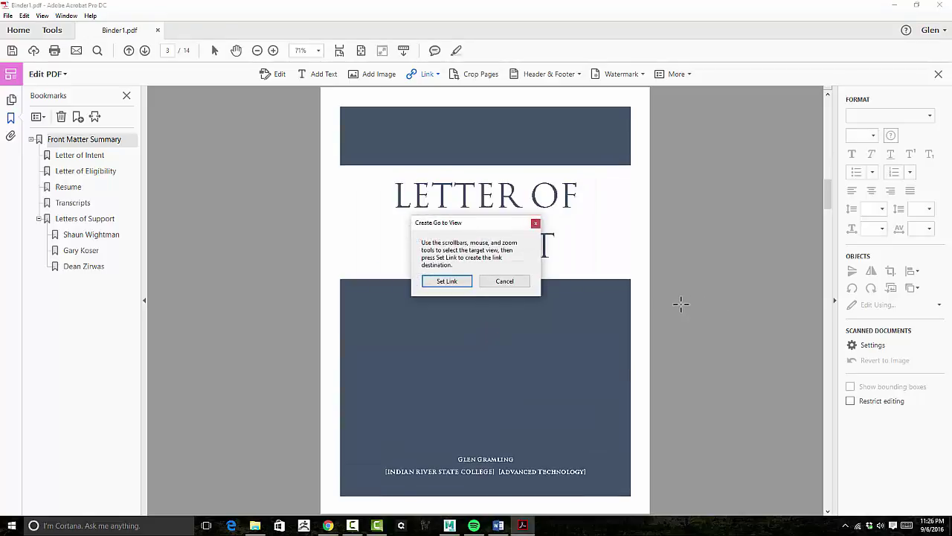
pyautogui.scroll(-5, 680, 304)
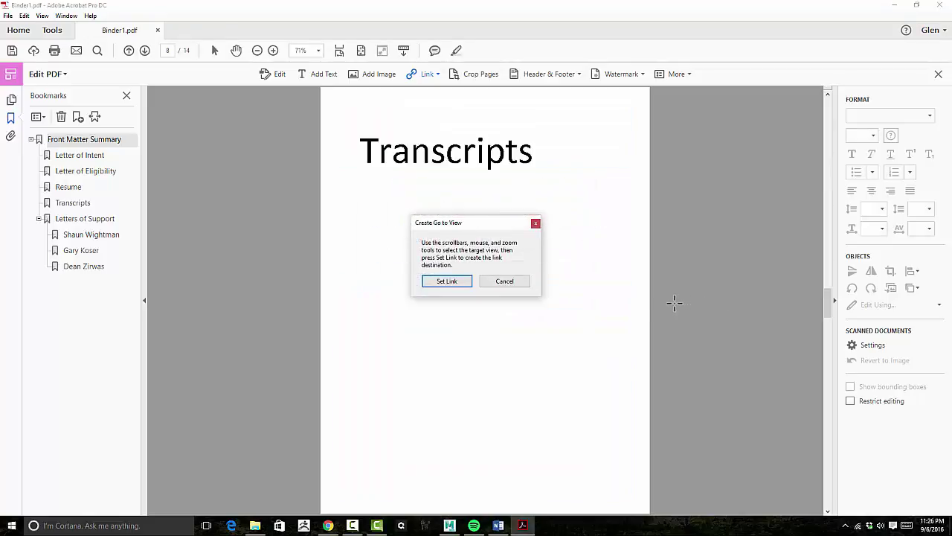
pyautogui.click(459, 286)
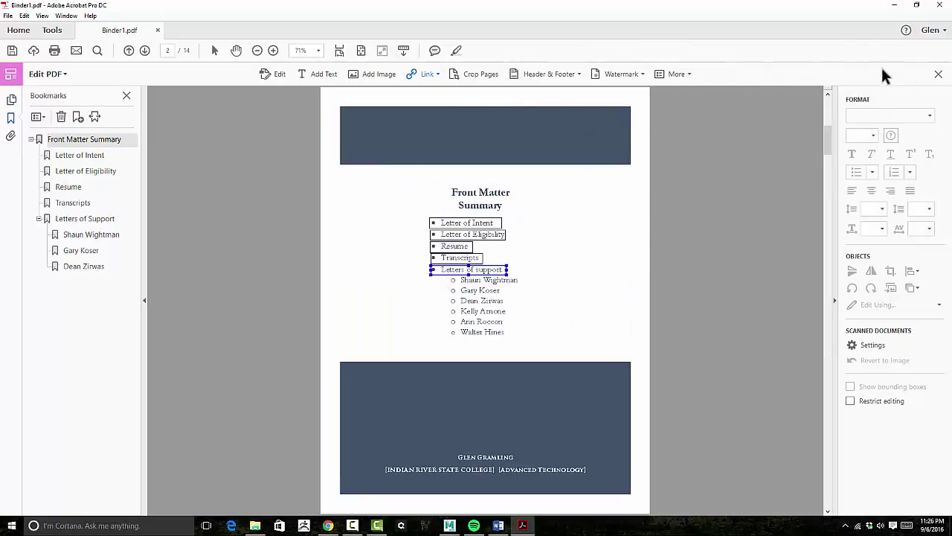
pyautogui.click(846, 8)
pyautogui.click(937, 75)
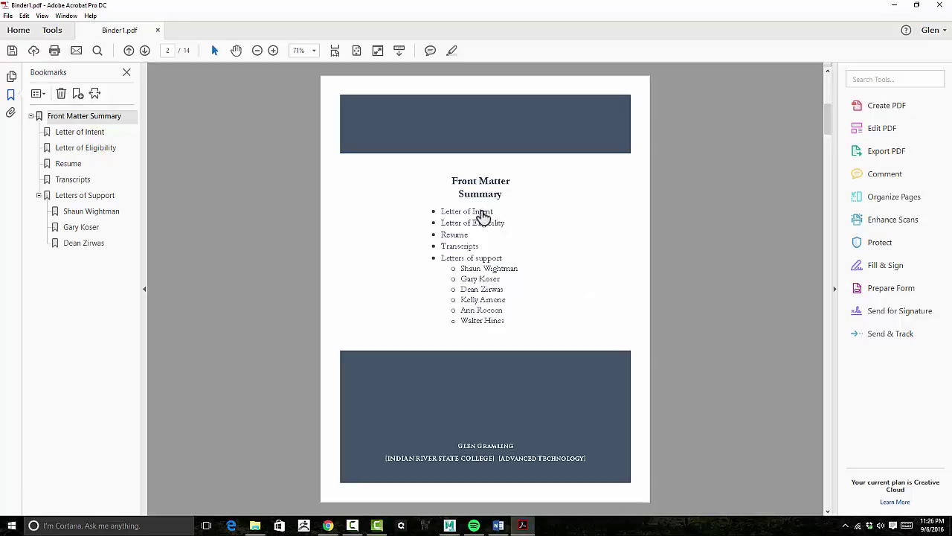
# Test the Letter of Eligibility and Resume summary links, ending on the page 6 Resume heading.
pyautogui.moveTo(484, 216); pyautogui.dragTo(411, 221)
pyautogui.moveTo(380, 205); pyautogui.dragTo(418, 186)
pyautogui.click(459, 224)
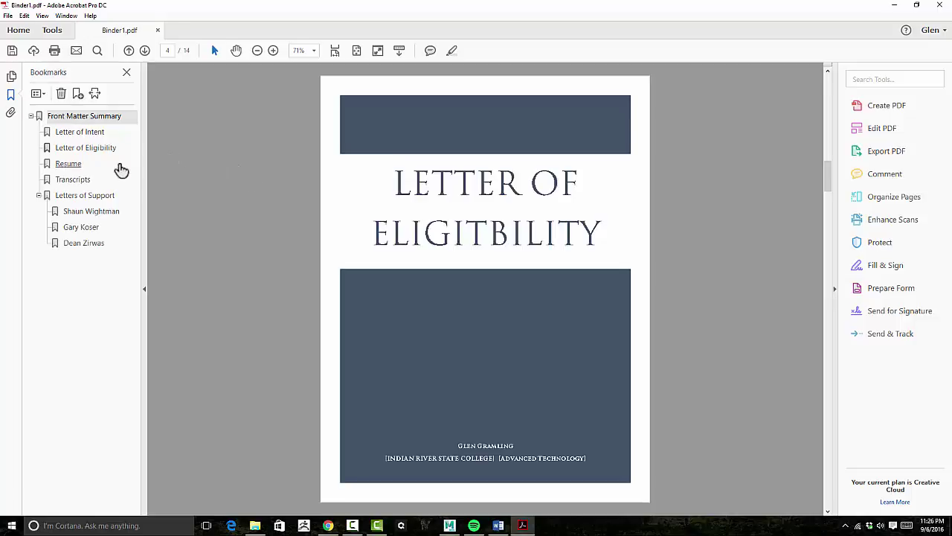
pyautogui.click(90, 119)
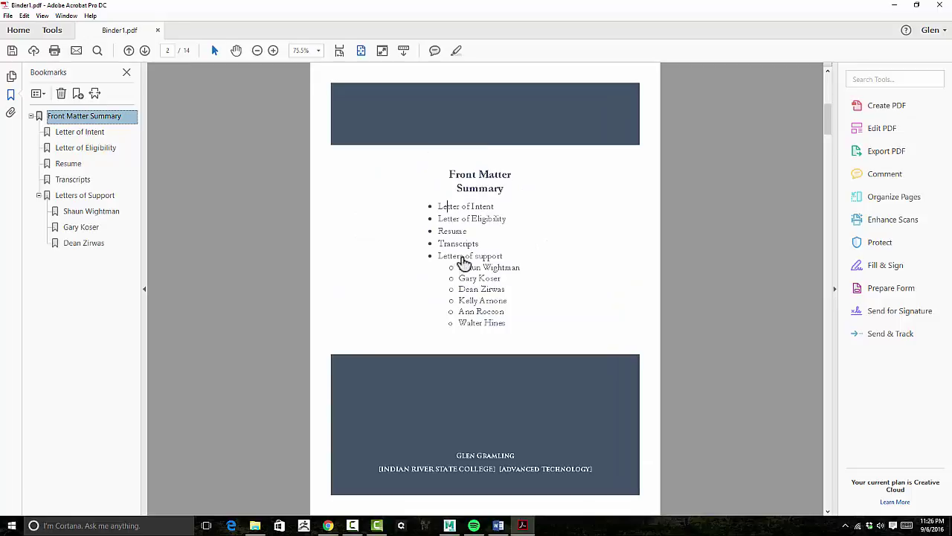
pyautogui.click(451, 232)
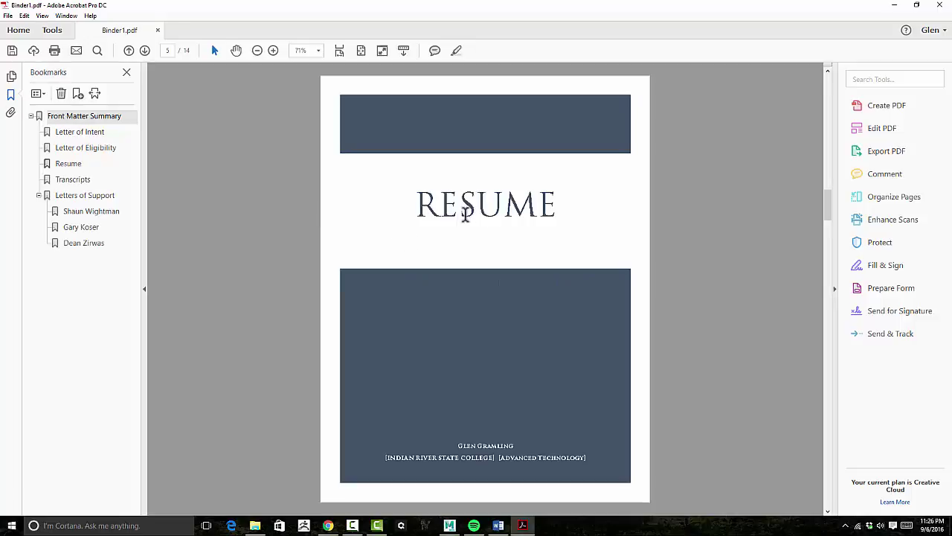
pyautogui.scroll(4, 465, 214)
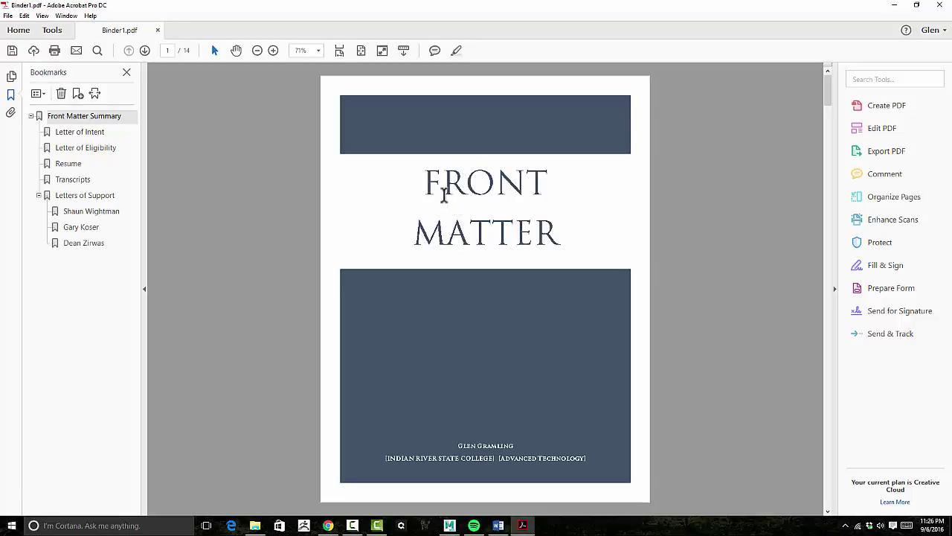
pyautogui.scroll(-2, 436, 175)
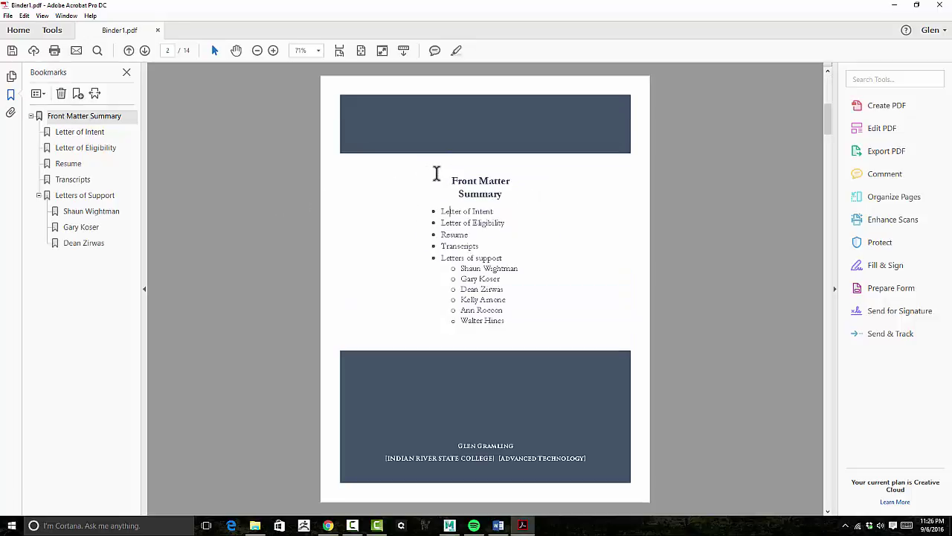
pyautogui.scroll(1, 436, 174)
pyautogui.click(455, 235)
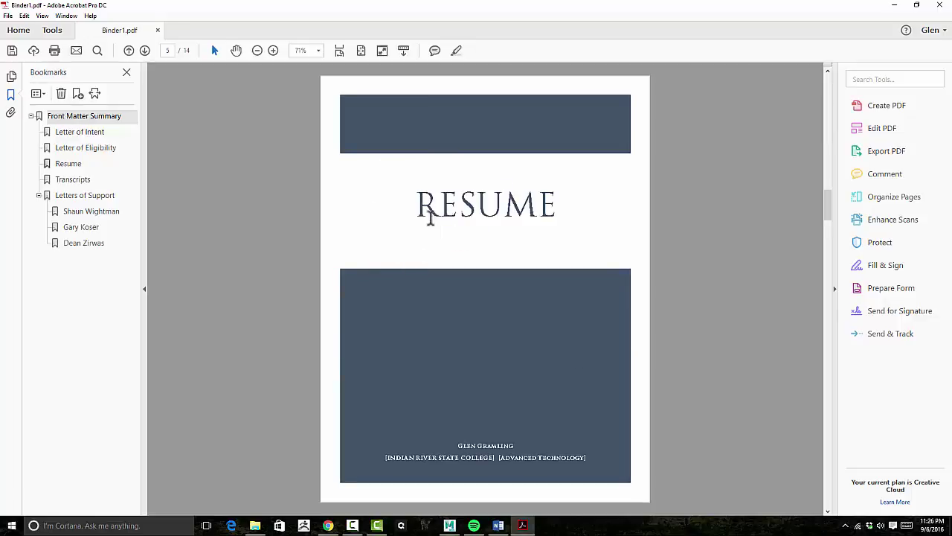
pyautogui.scroll(-1, 438, 215)
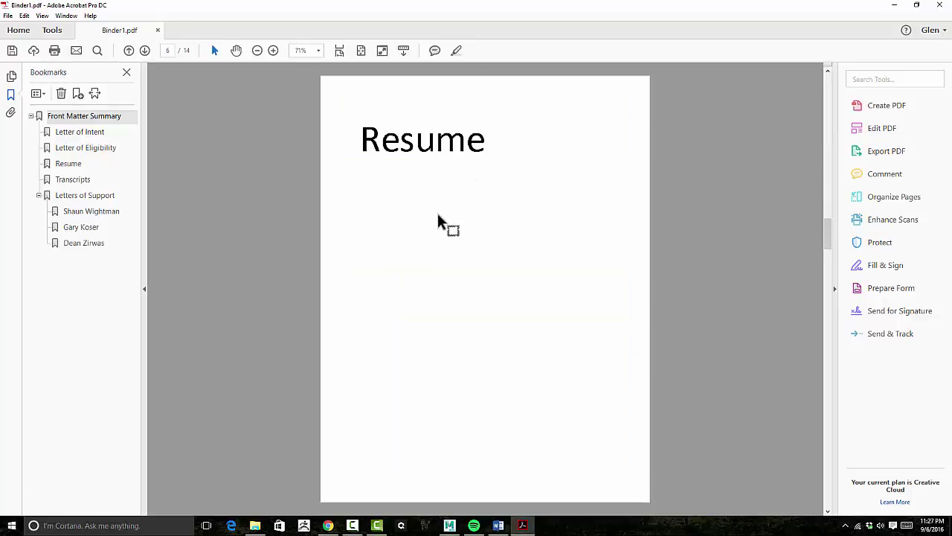
# Draw a link rectangle around the page 6 Resume heading with the Open a web page action.
pyautogui.moveTo(360, 128); pyautogui.dragTo(486, 127)
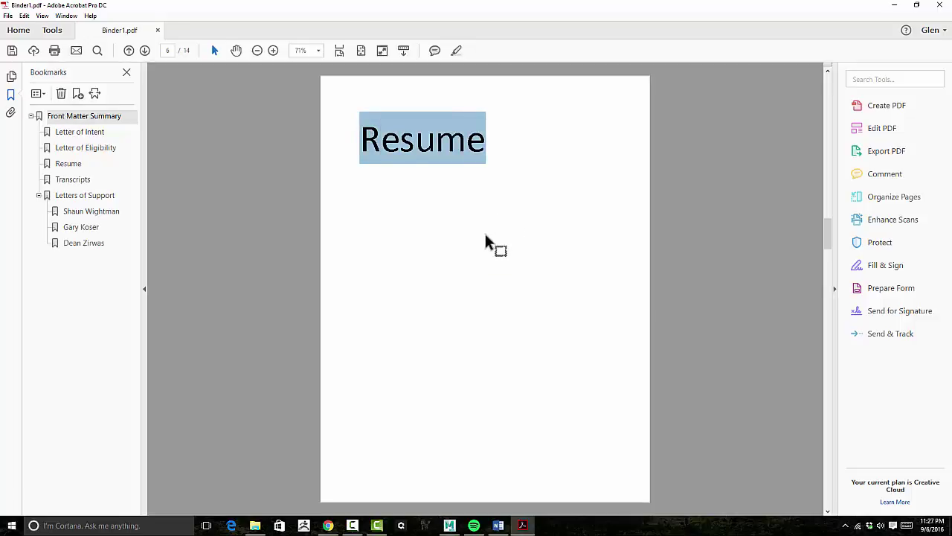
pyautogui.click(300, 206)
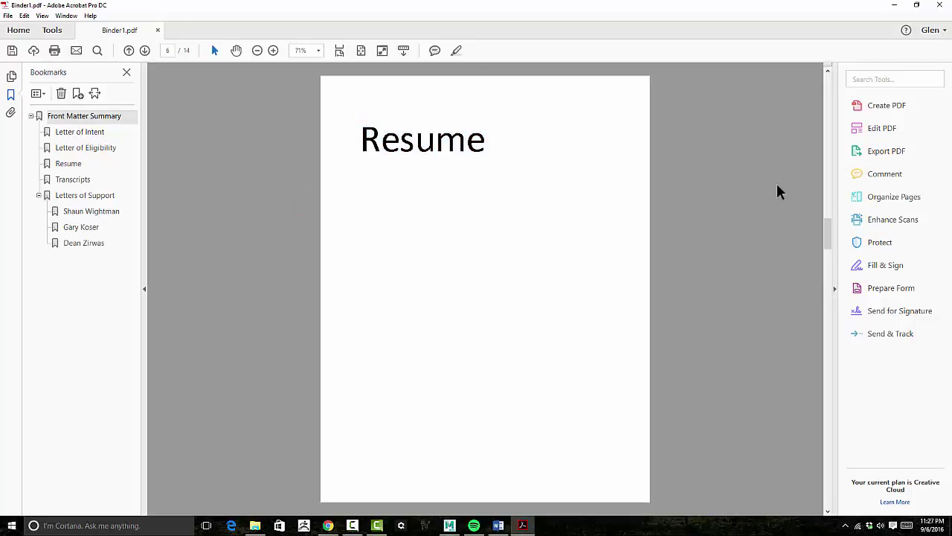
pyautogui.click(877, 128)
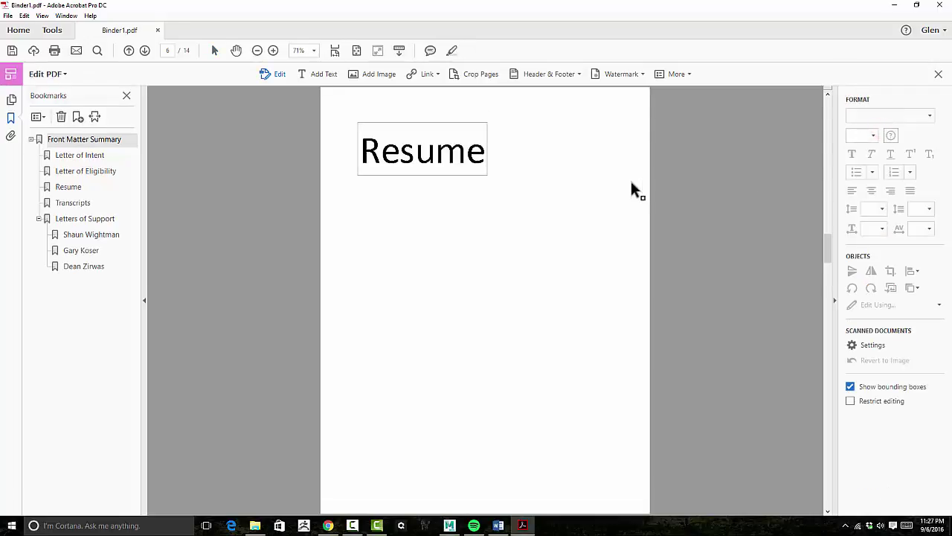
pyautogui.click(485, 152)
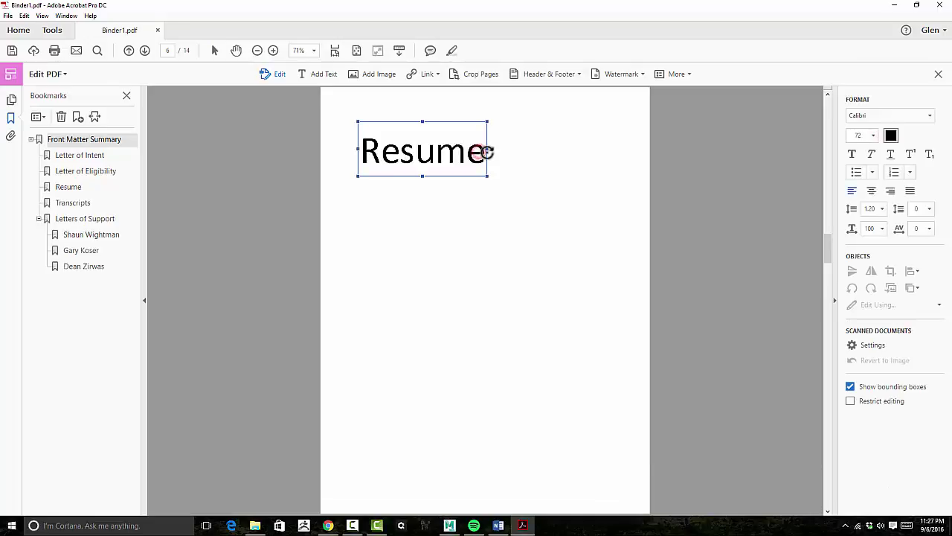
pyautogui.moveTo(485, 152); pyautogui.dragTo(357, 155)
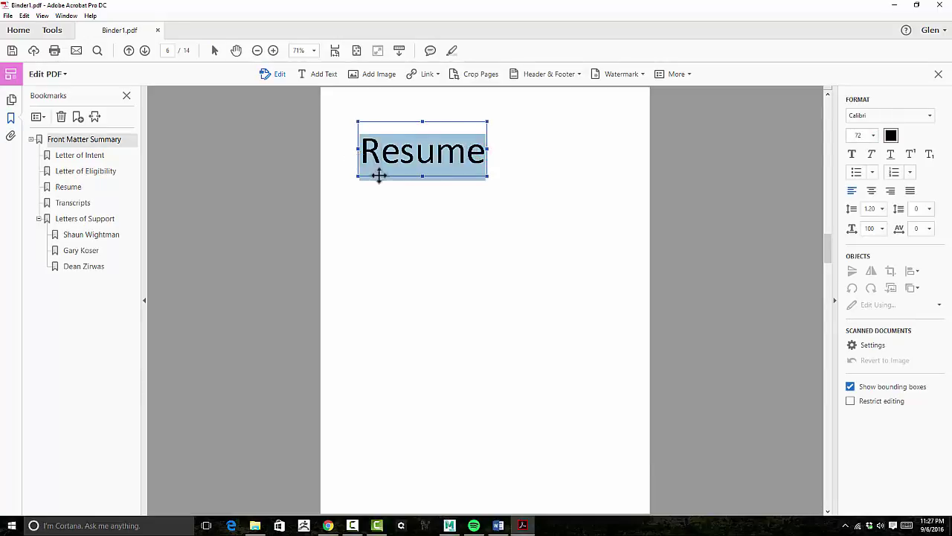
pyautogui.click(425, 75)
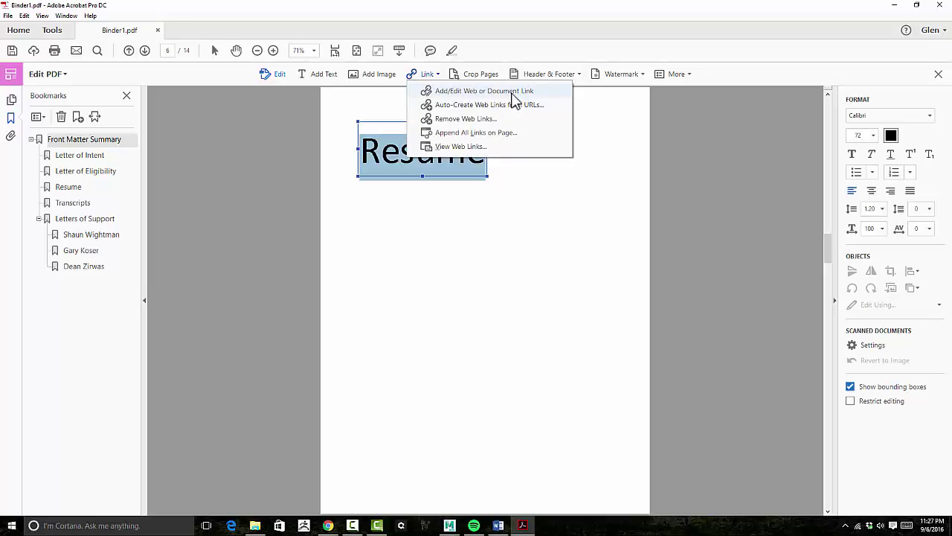
pyautogui.click(506, 99)
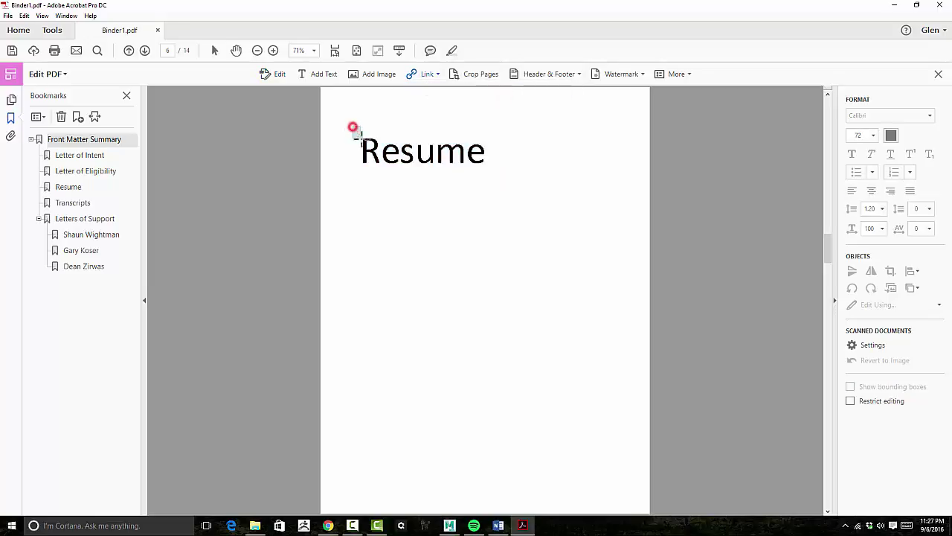
pyautogui.moveTo(352, 126); pyautogui.dragTo(630, 108)
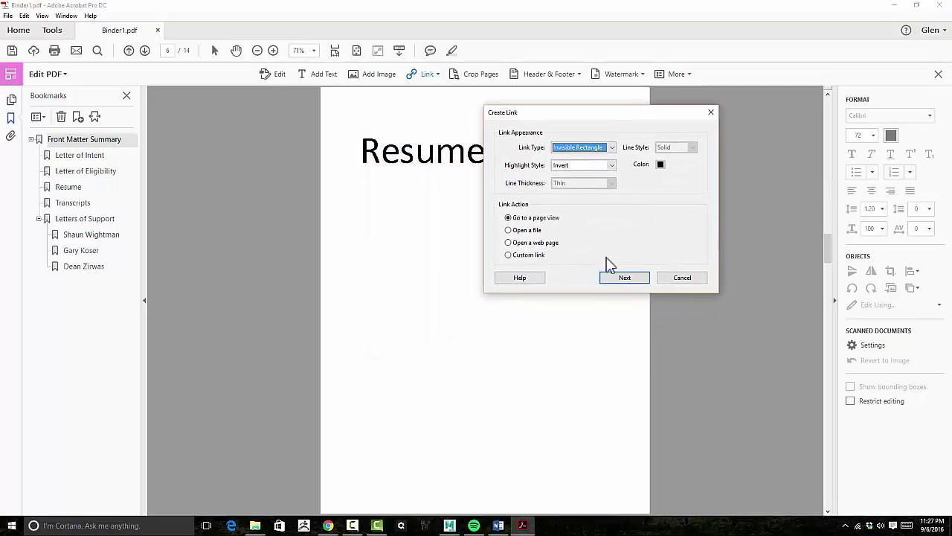
pyautogui.click(531, 244)
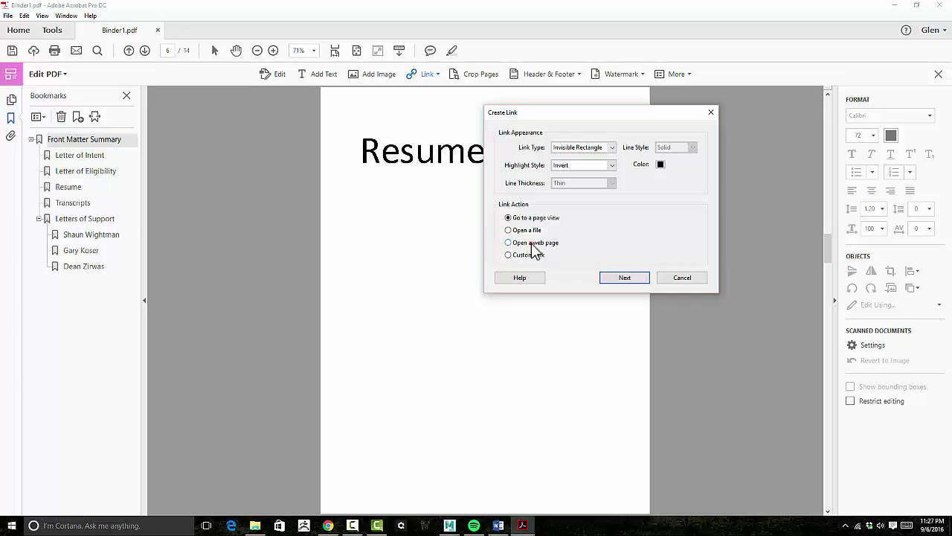
pyautogui.click(625, 278)
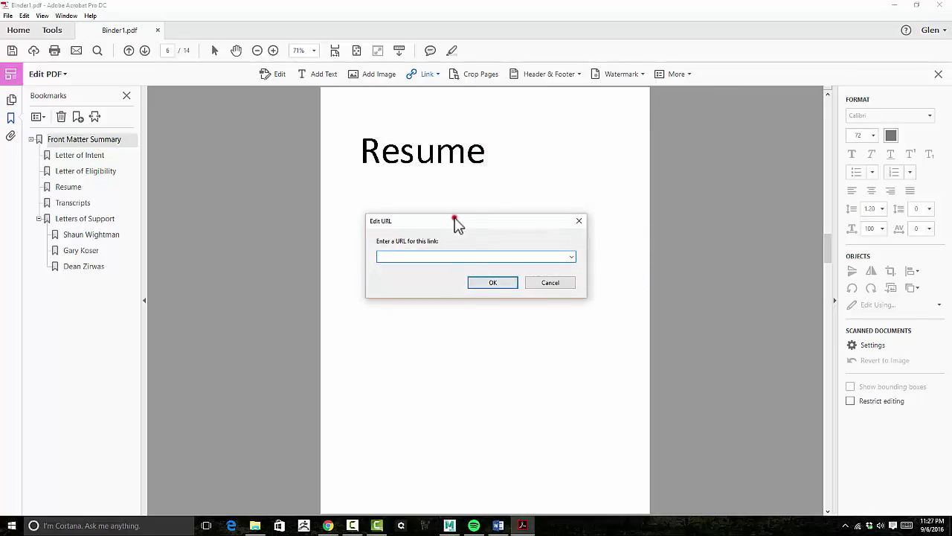
# Enter the personal website address in the Edit URL prompt and confirm with OK.
pyautogui.moveTo(454, 218); pyautogui.dragTo(588, 144)
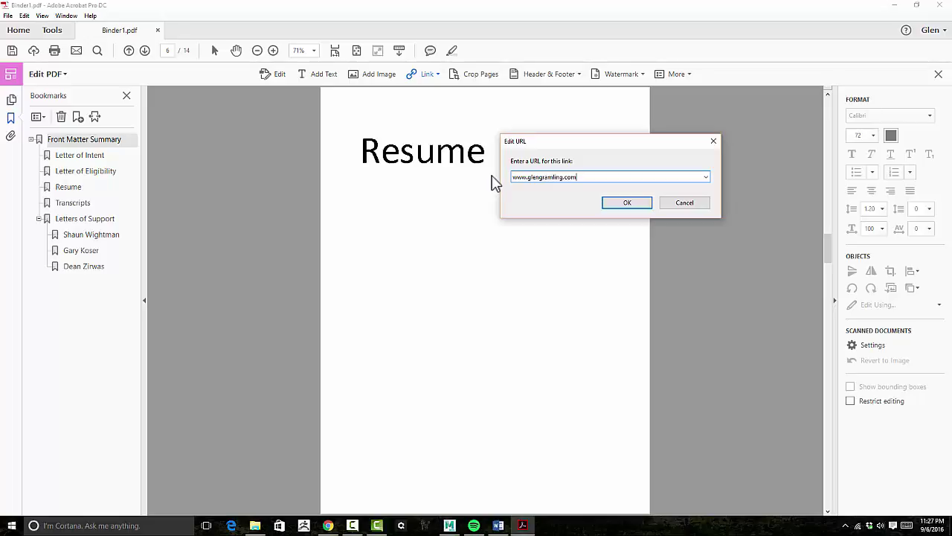
pyautogui.click(632, 204)
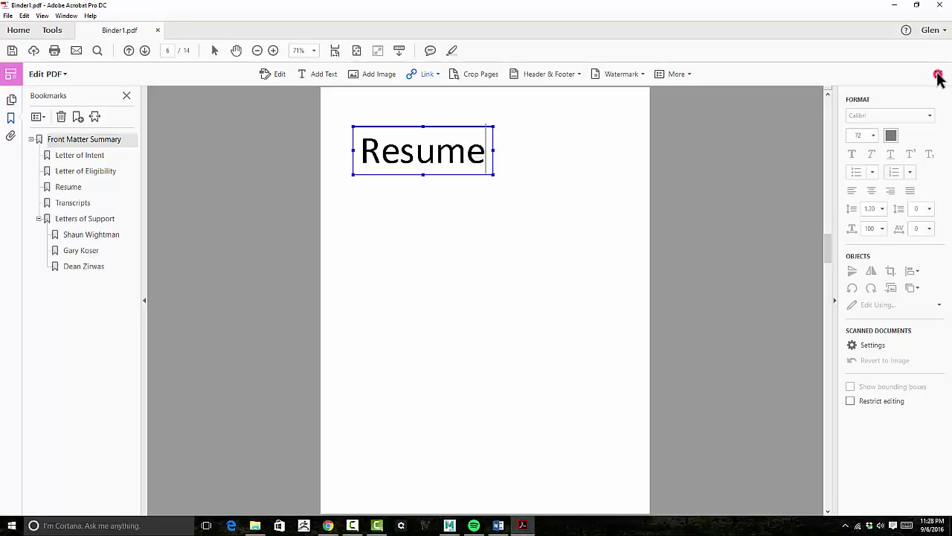
# Exit Edit PDF and follow the Resume heading link, allowing it in the Security Warning.
pyautogui.click(937, 75)
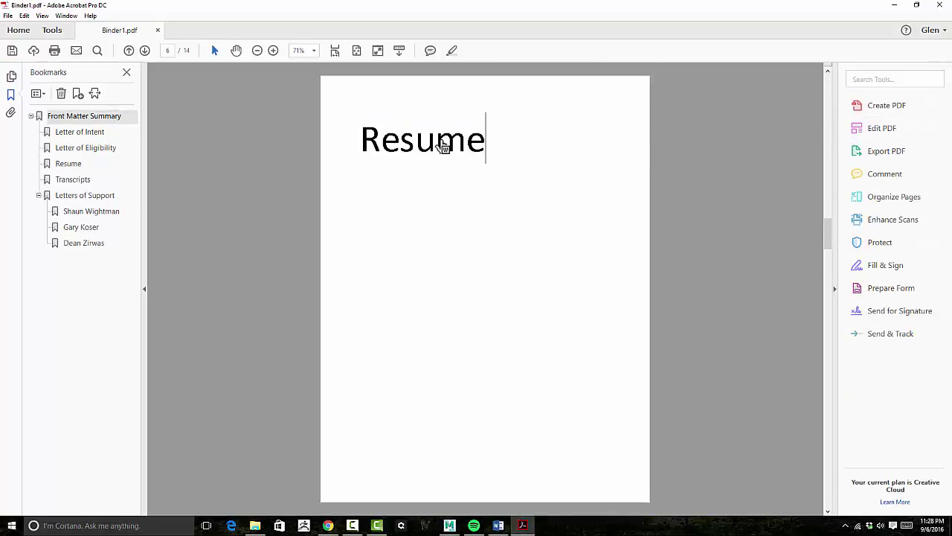
pyautogui.doubleClick(408, 140)
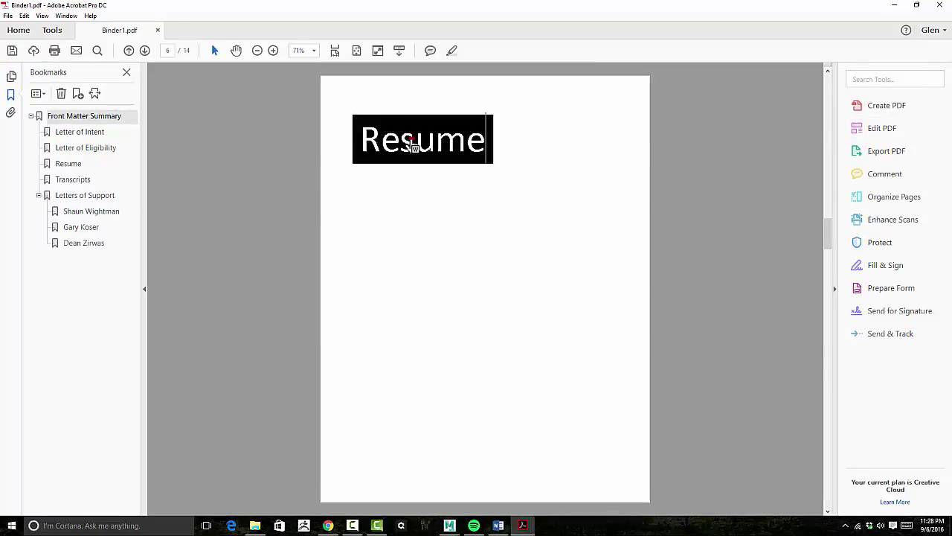
pyautogui.click(409, 142)
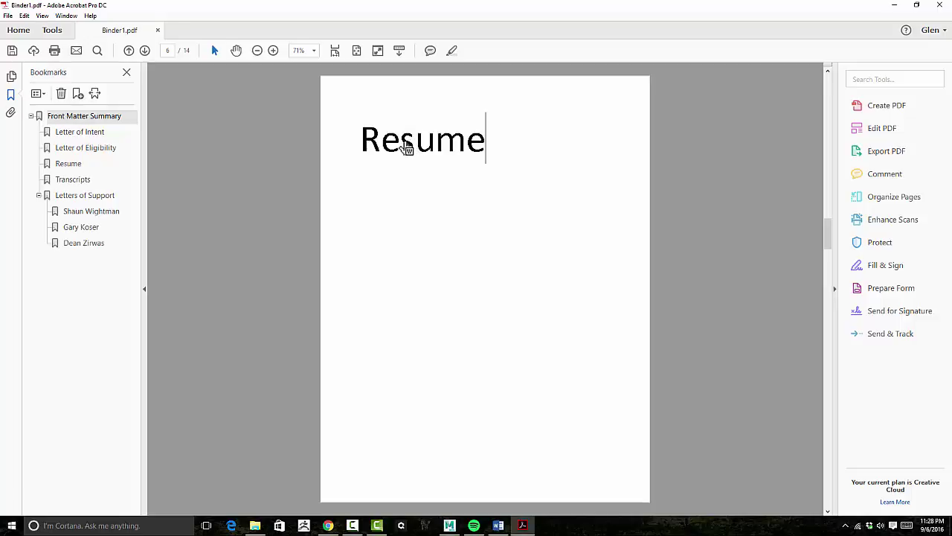
pyautogui.click(408, 143)
pyautogui.moveTo(463, 207); pyautogui.dragTo(474, 170)
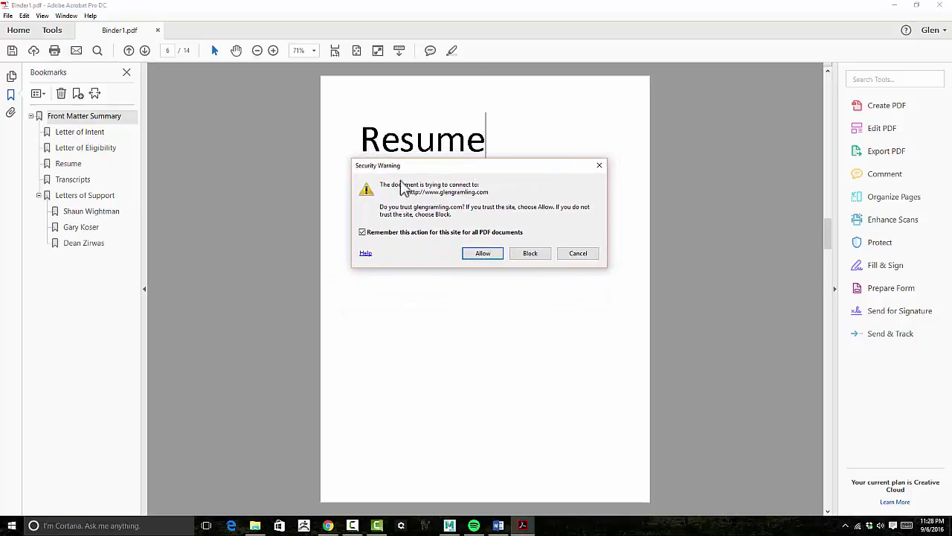
pyautogui.click(492, 254)
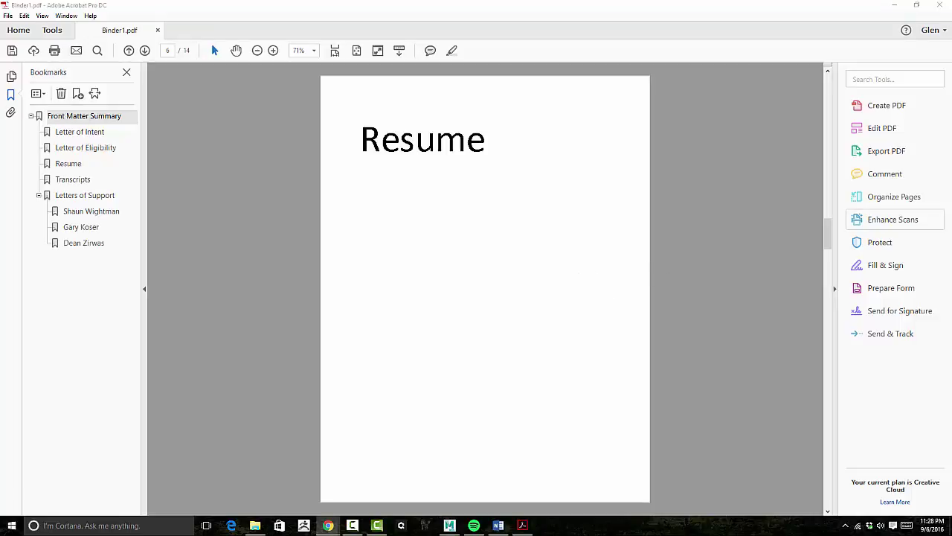
# Close the opened website in Chrome and return to the Front Matter Summary page.
pyautogui.moveTo(951, 29); pyautogui.dragTo(312, 1)
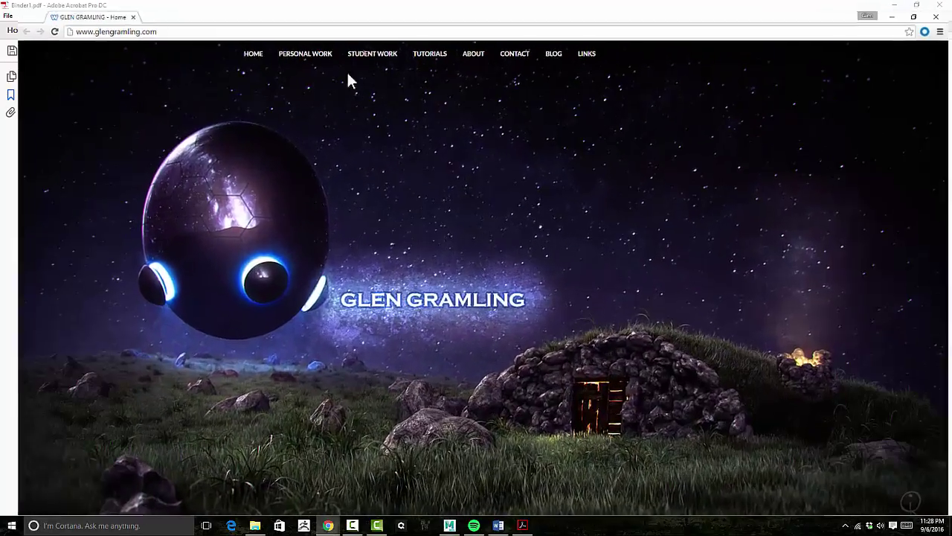
pyautogui.moveTo(424, 45)
pyautogui.click(940, 5)
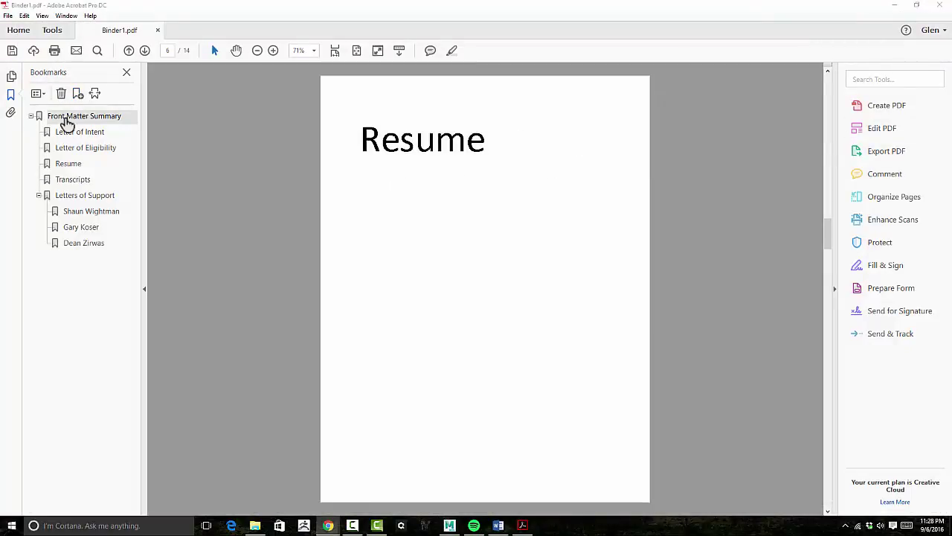
pyautogui.click(70, 117)
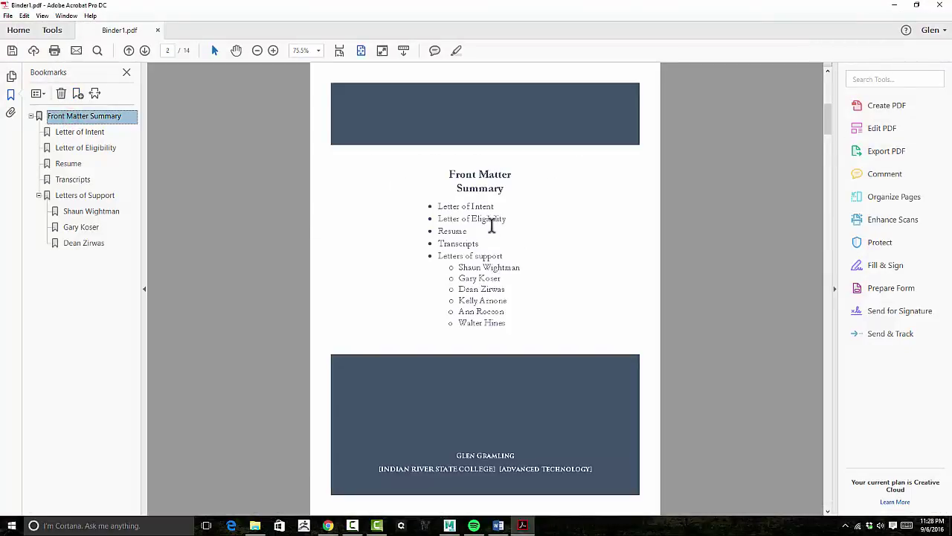